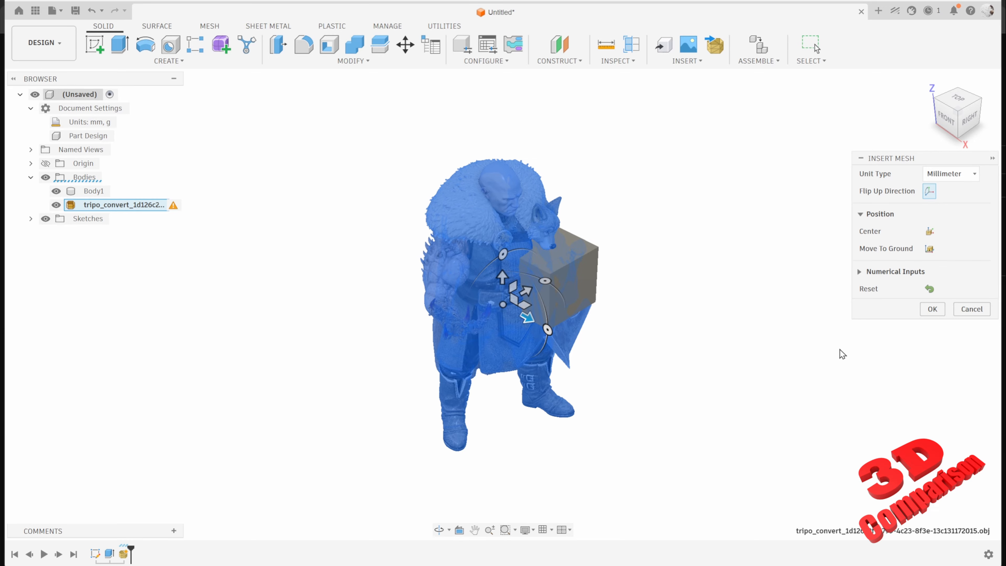
Move the inserted warrior mesh sideways until it stands clear of the box body, and finish the mesh insertion
left_click_drag(526, 288, 694, 195)
left_click(932, 310)
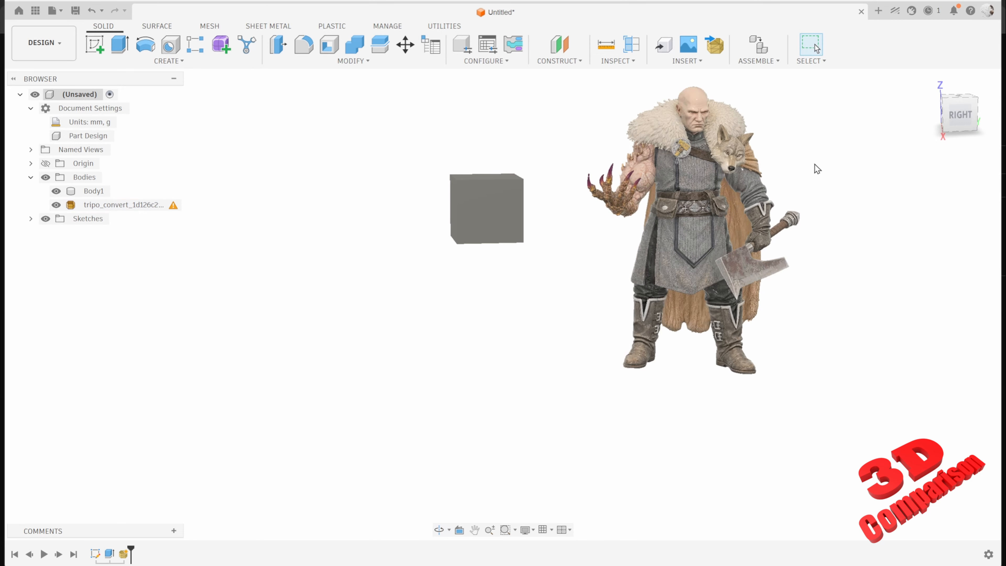
middle_click_drag(815, 166, 692, 223)
scroll(604, 225, "up", 2)
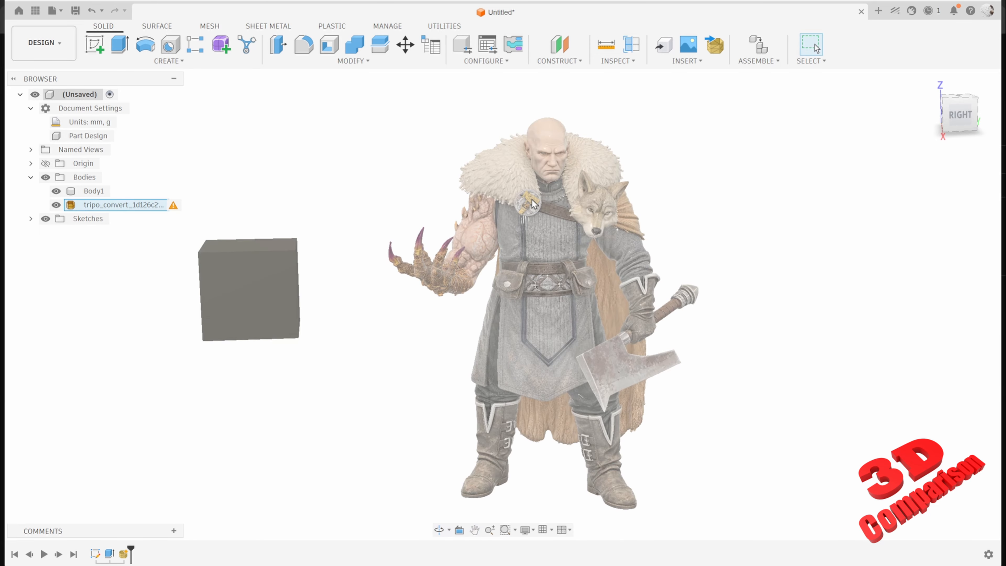
Open the Appearance settings for the warrior mesh and bring up the Steel - Satin material's advanced editor, placed beside the model
left_click(531, 200)
right_click(532, 200)
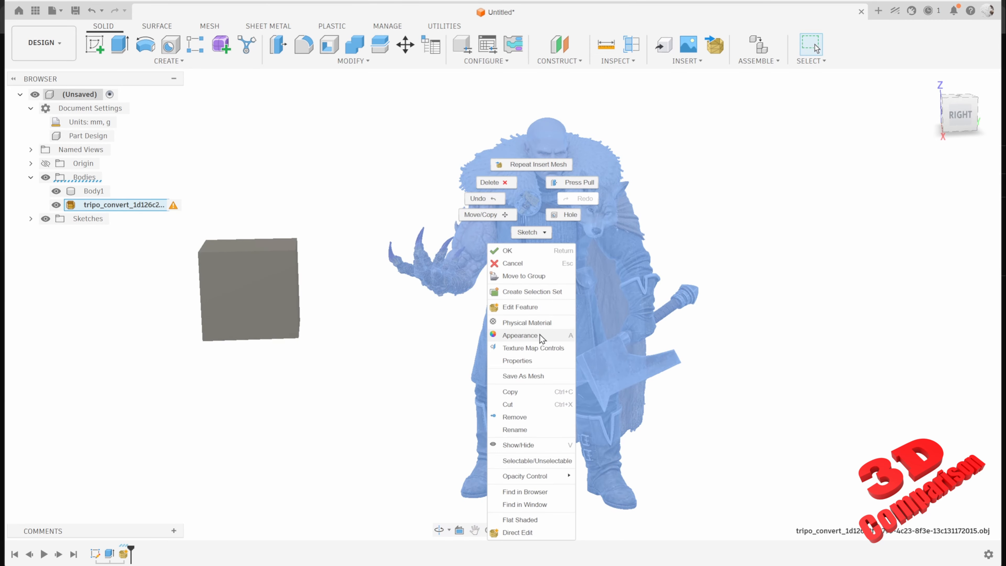
left_click(520, 335)
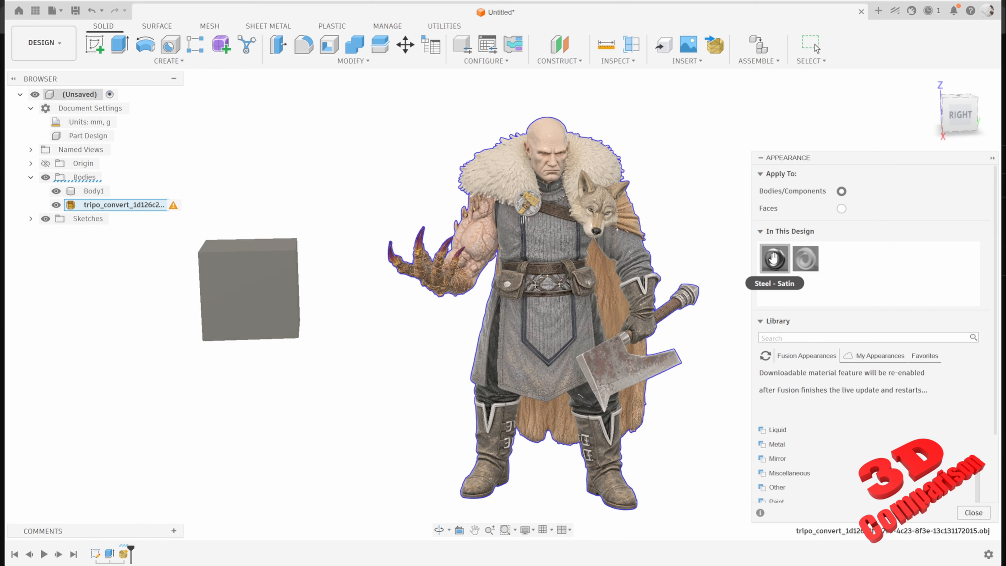
double_click(773, 258)
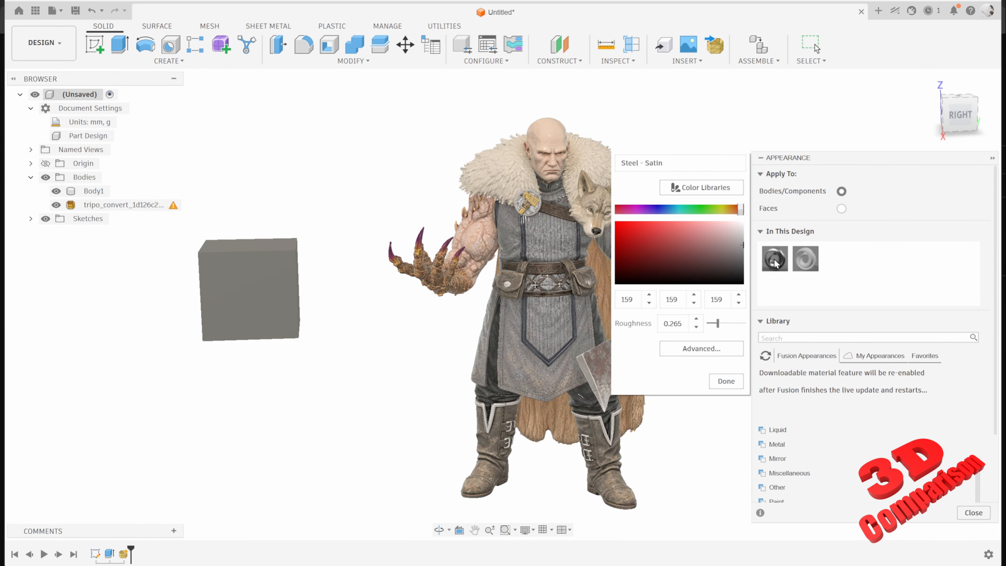
left_click(724, 348)
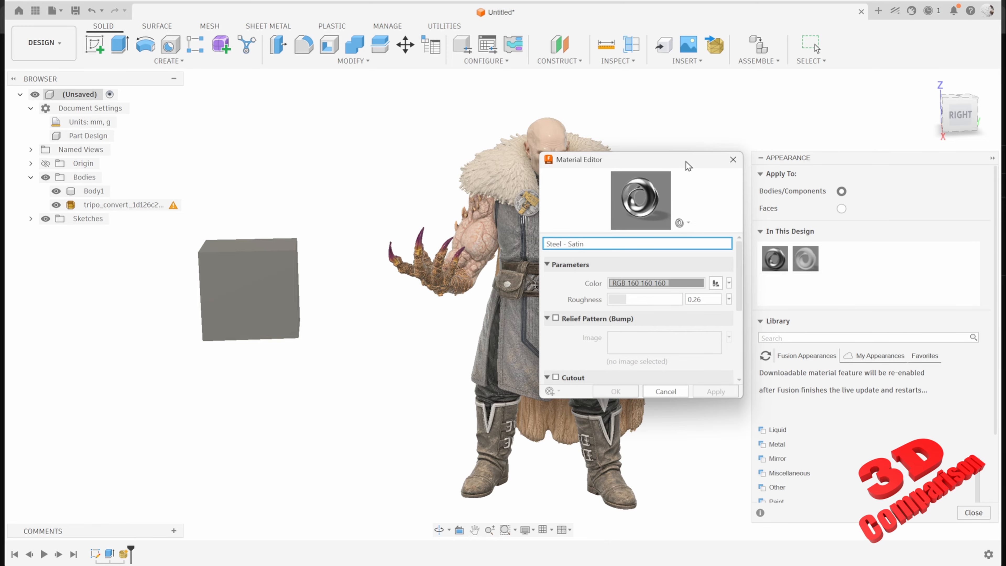
left_click_drag(688, 166, 290, 157)
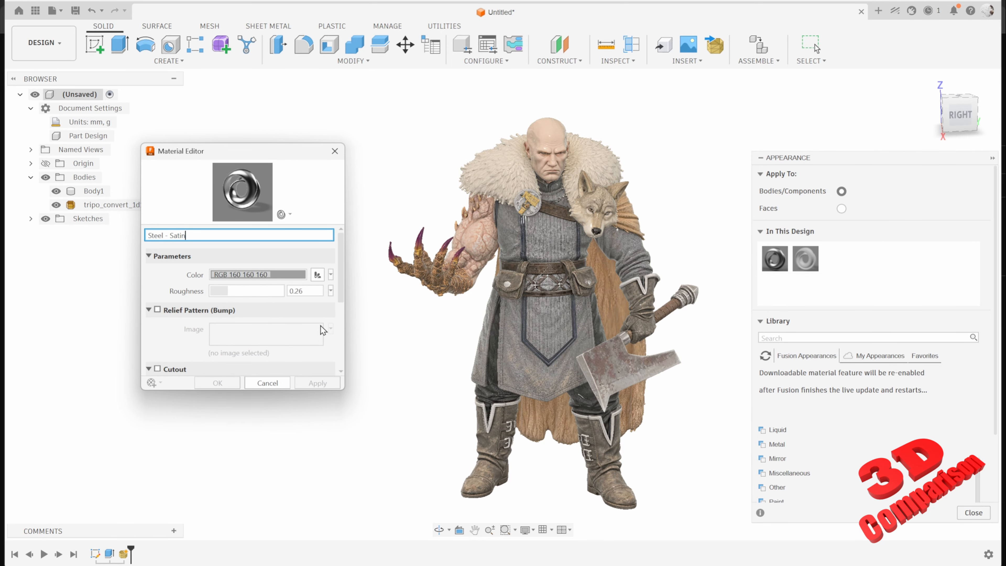
Try to use the fantasy_warrior_3d_model_basecolor image as the roughness map of Steel - Satin, and discard the edit
left_click(331, 291)
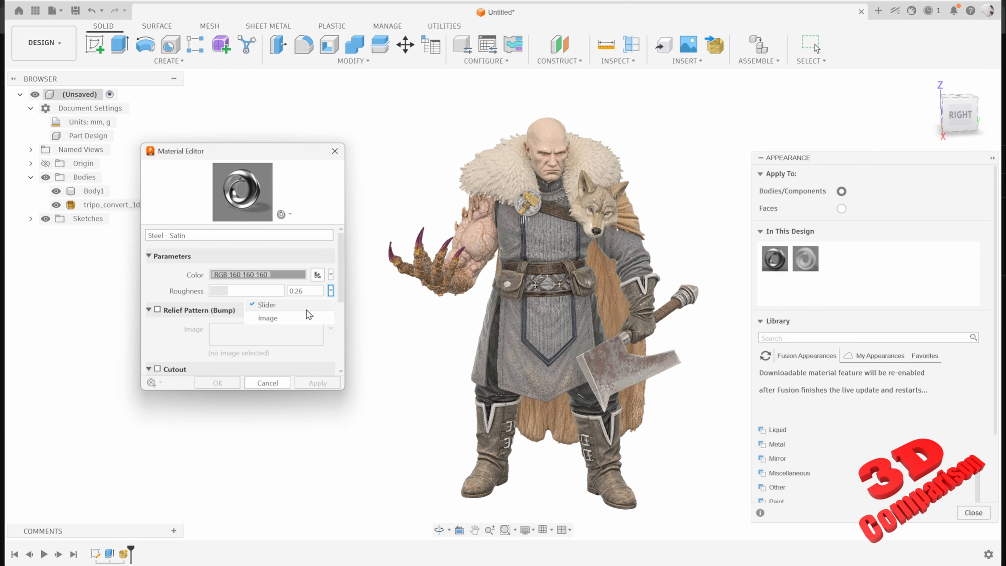
left_click(304, 318)
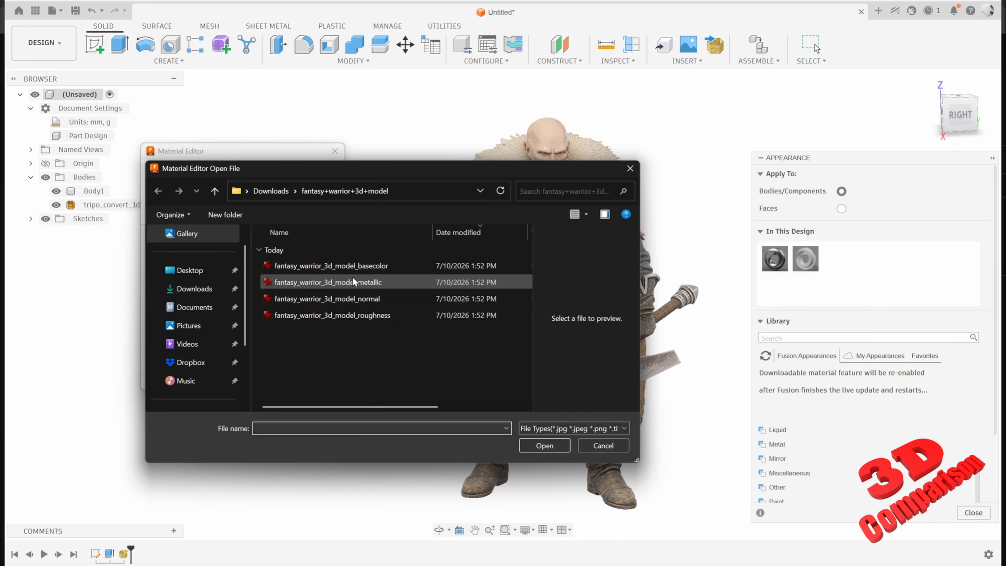
left_click(354, 265)
left_click(539, 442)
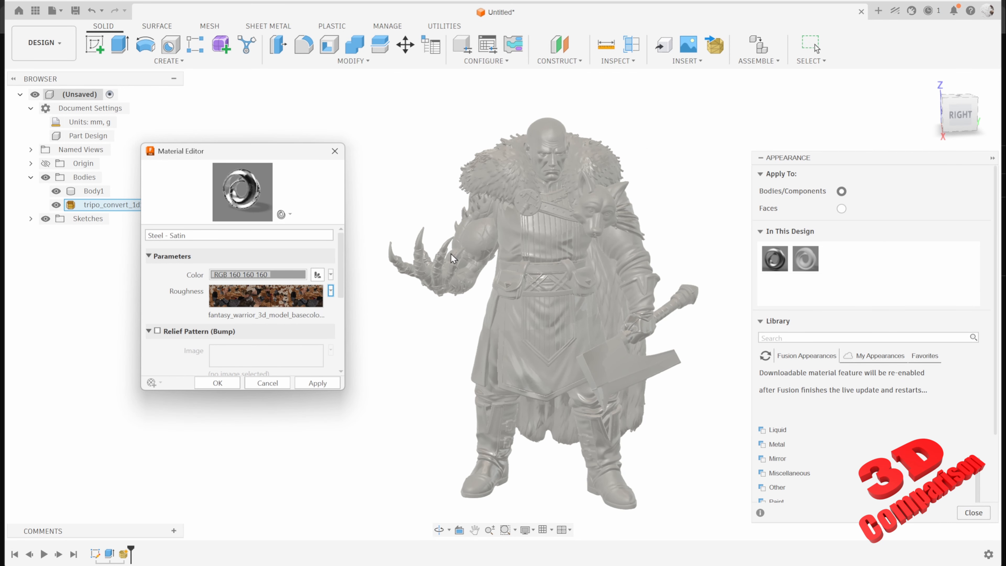
left_click(262, 383)
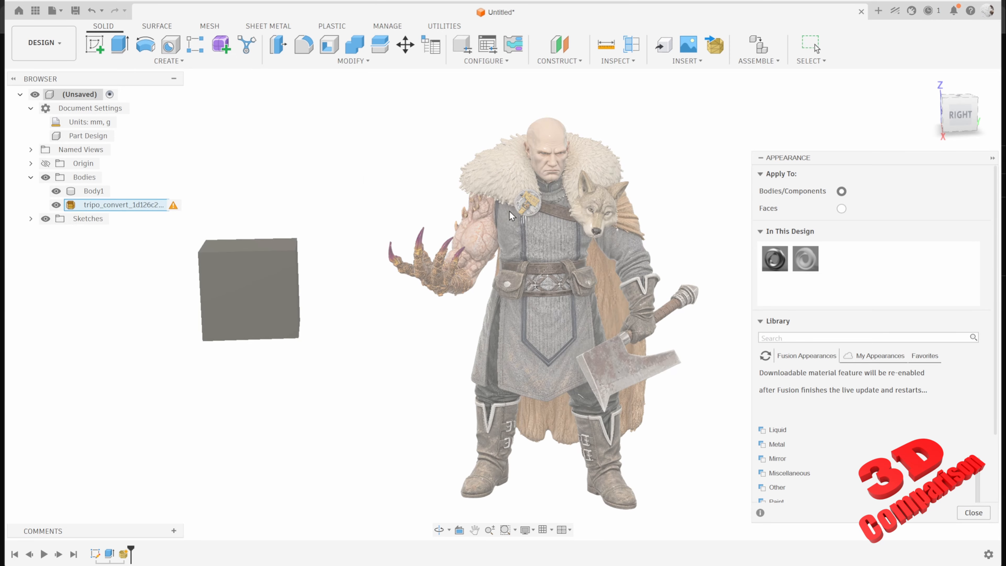
Examine the advanced parameters of the Steel - Satin appearance, including cutout and highlight controls, and leave the editor without saving
left_click(571, 200)
right_click(570, 200)
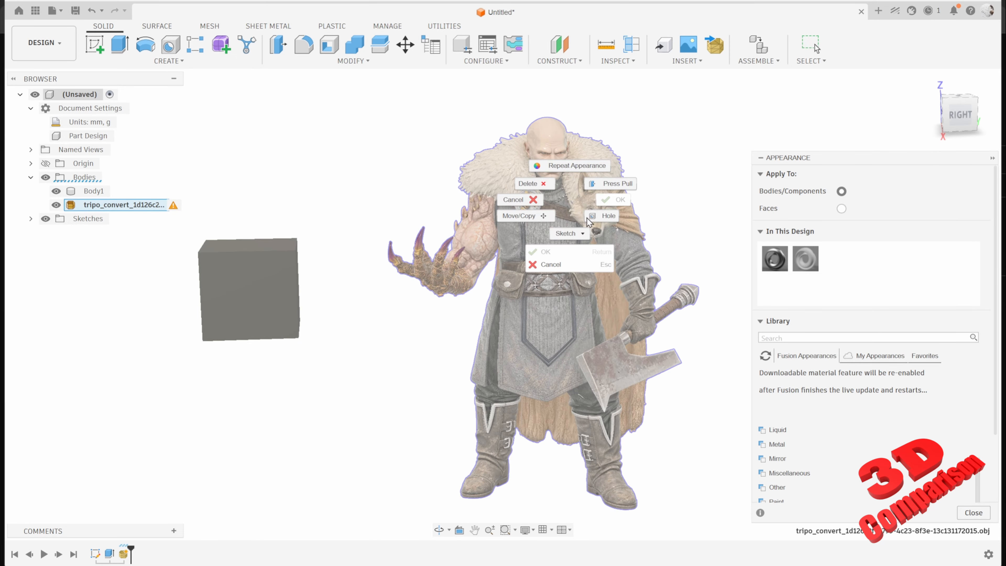
left_click(768, 255)
right_click(771, 251)
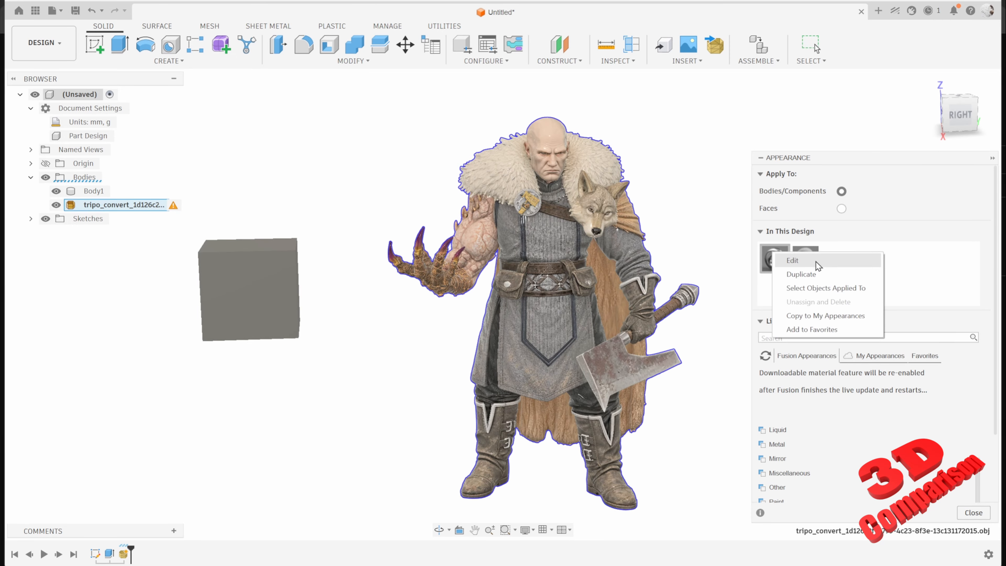
left_click(792, 261)
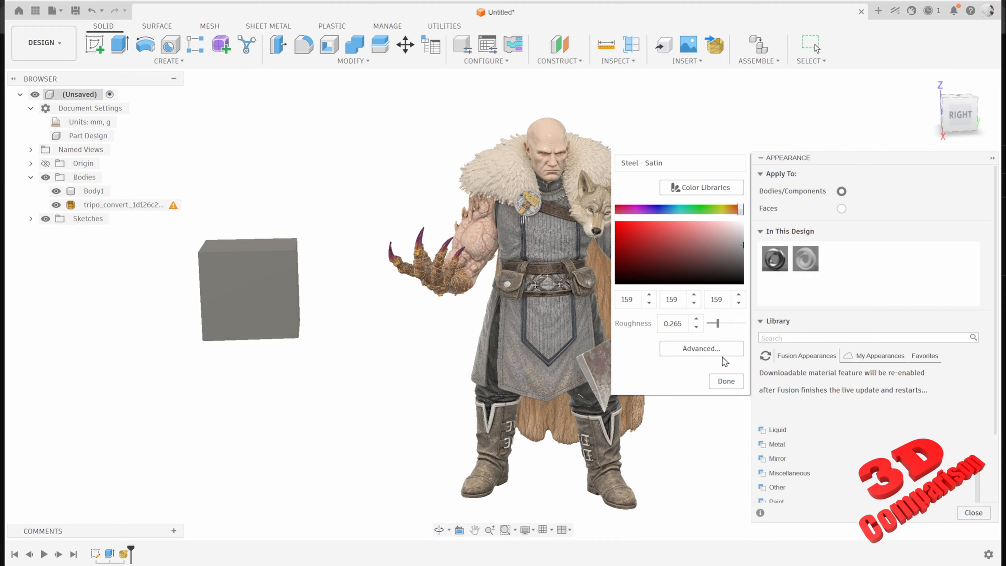
left_click(722, 349)
scroll(581, 317, "down", 3)
scroll(580, 317, "down", 1)
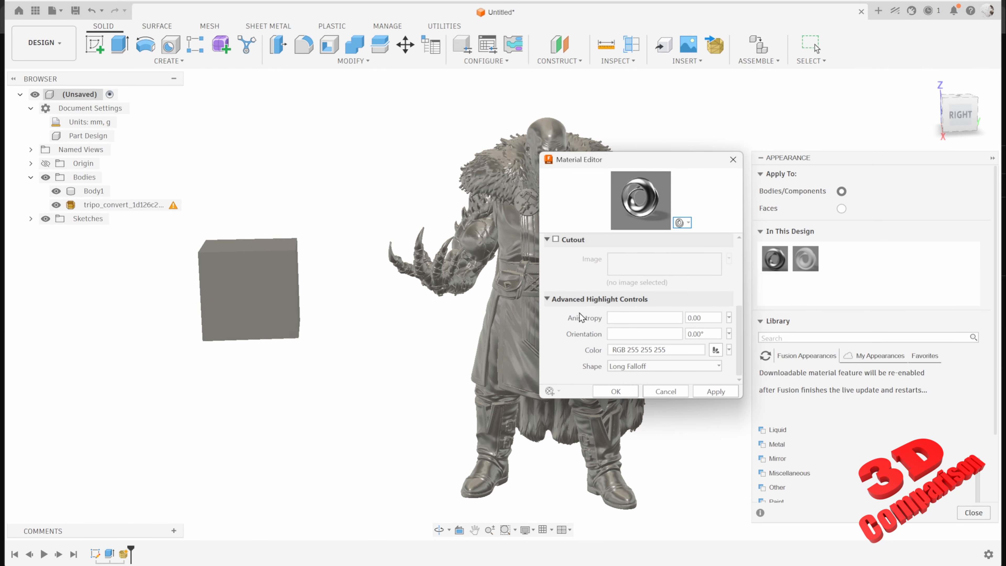
scroll(602, 305, "up", 4)
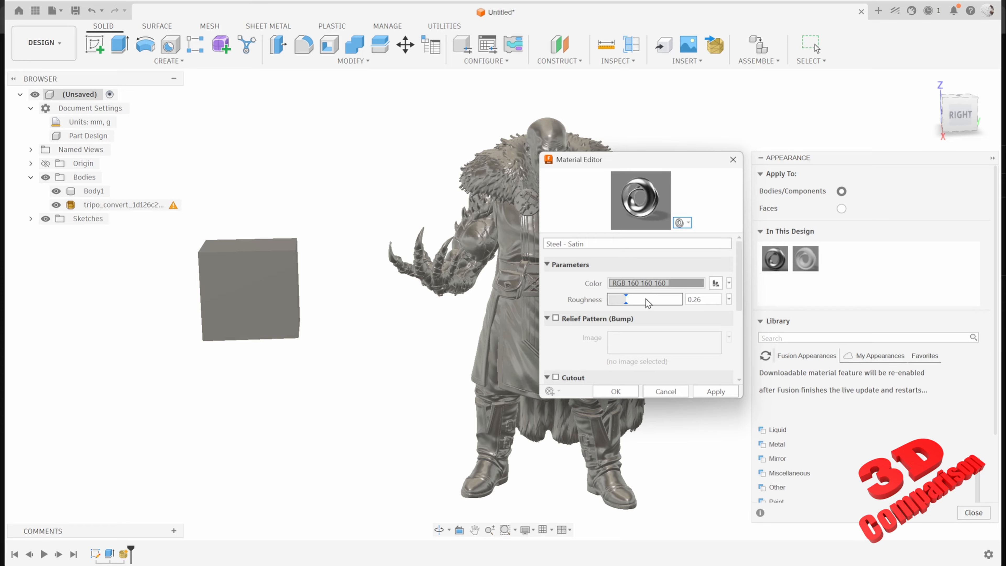
scroll(648, 302, "down", 2)
left_click(665, 392)
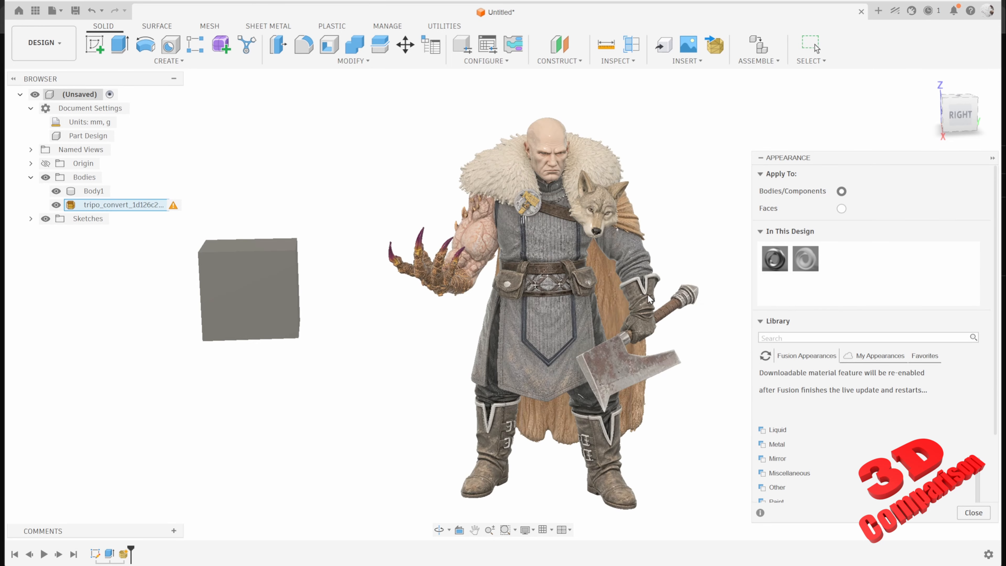
Try an anisotropy of about 0.36 in the advanced highlight controls of Steel - Satin, and cancel the change
right_click(764, 261)
left_click(803, 272)
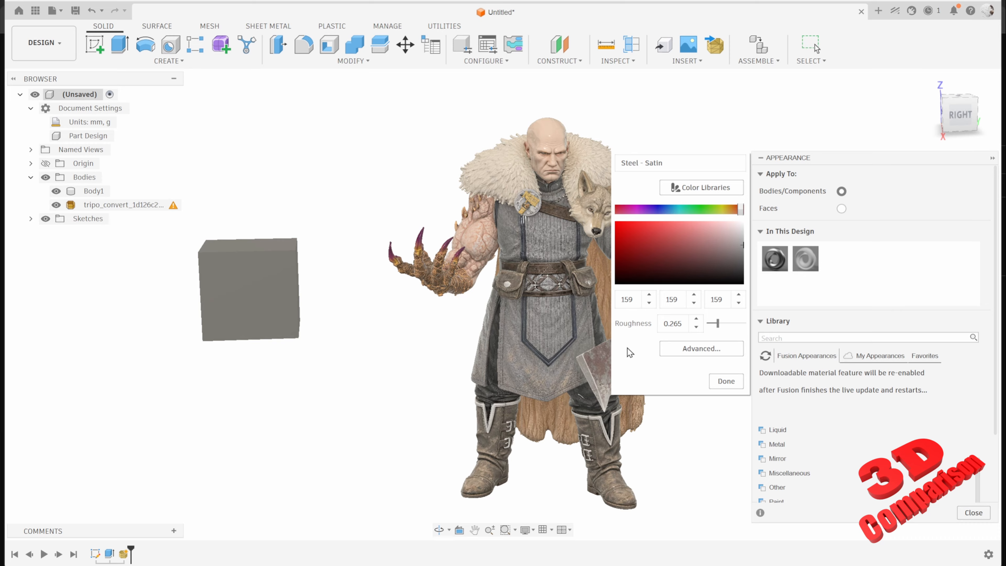
left_click(696, 351)
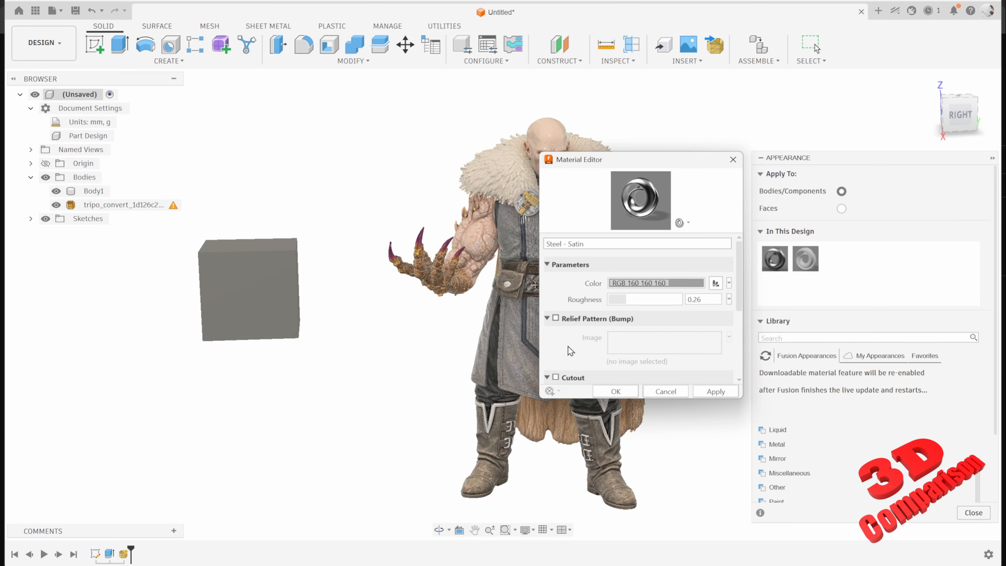
scroll(570, 351, "down", 4)
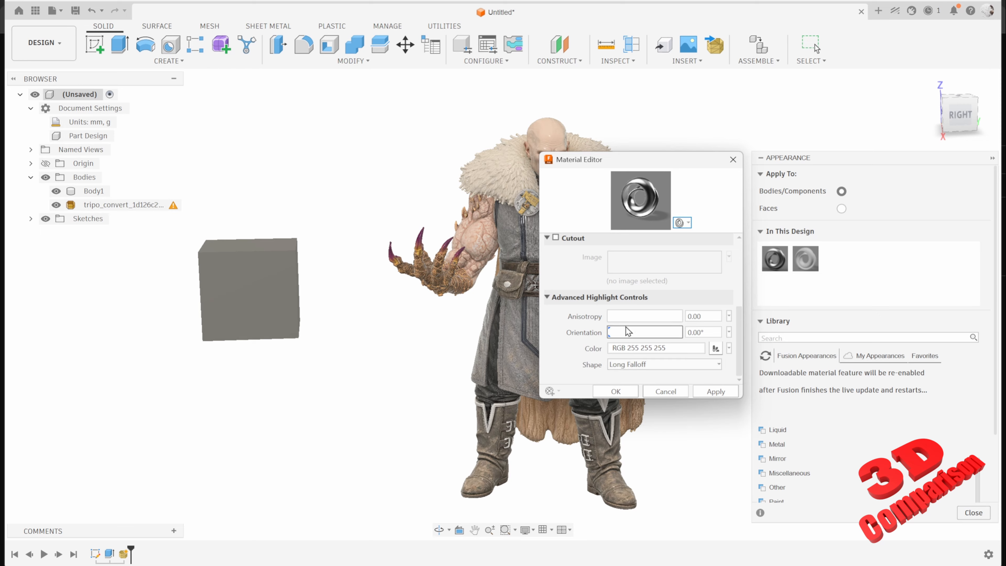
mouse_move(635, 317)
left_mouse_down()
mouse_move(658, 316)
mouse_move(623, 317)
mouse_move(651, 315)
left_mouse_up()
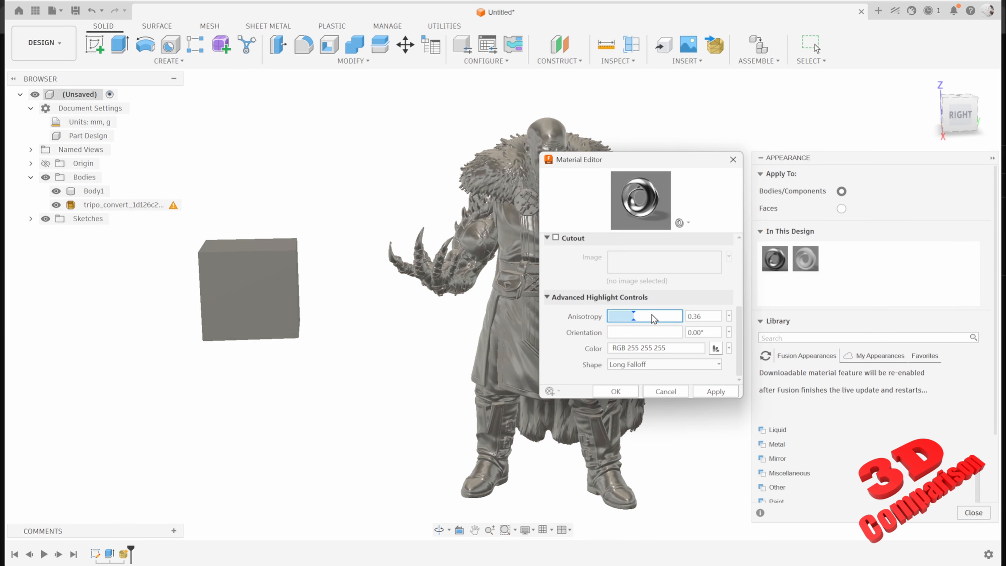
left_click(668, 392)
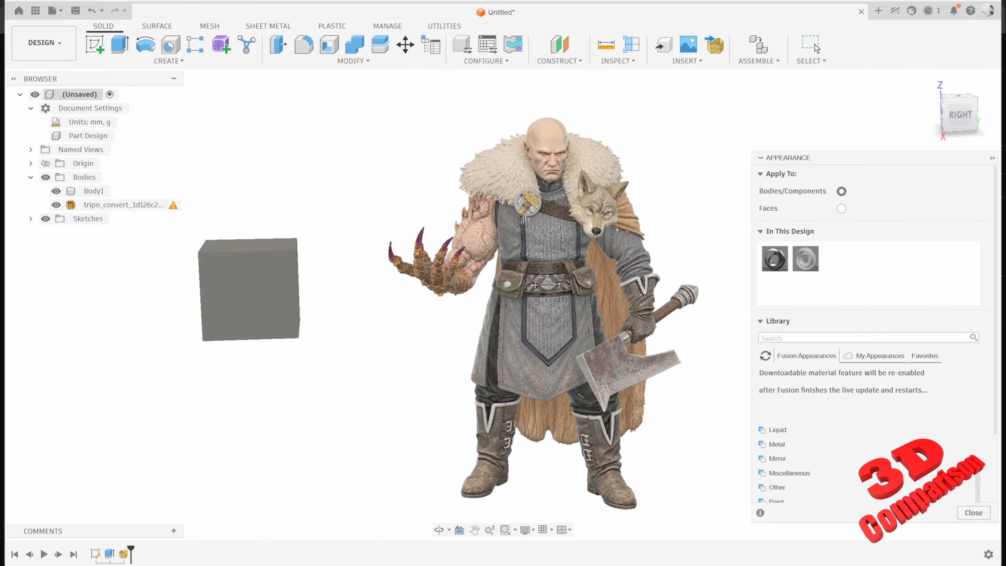
Switch to File Explorer and preview the basecolor, metallic, normal and roughness images in the fantasy+warrior+3d+model folder
left_click_drag(0, 435, 393, 146)
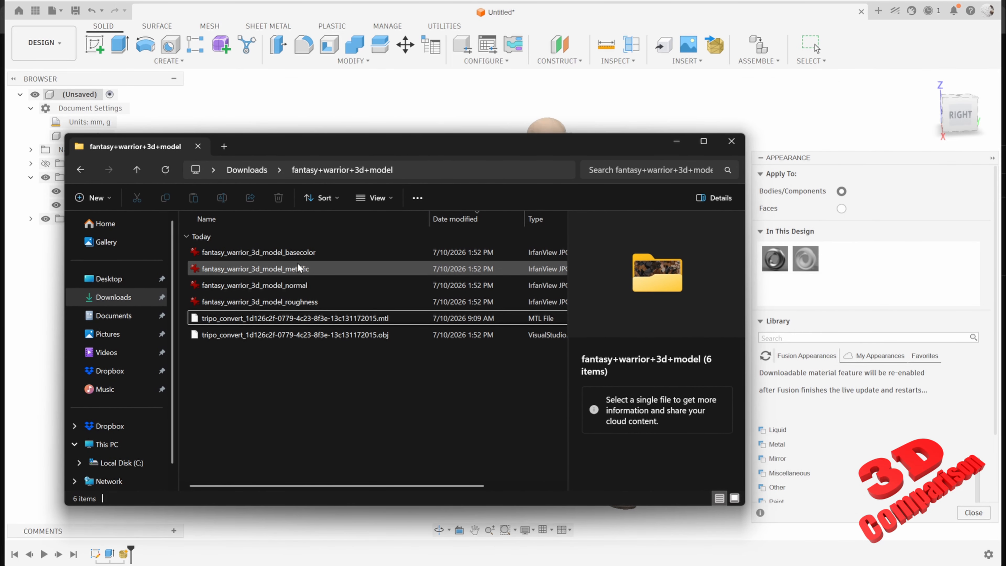
left_click(297, 252)
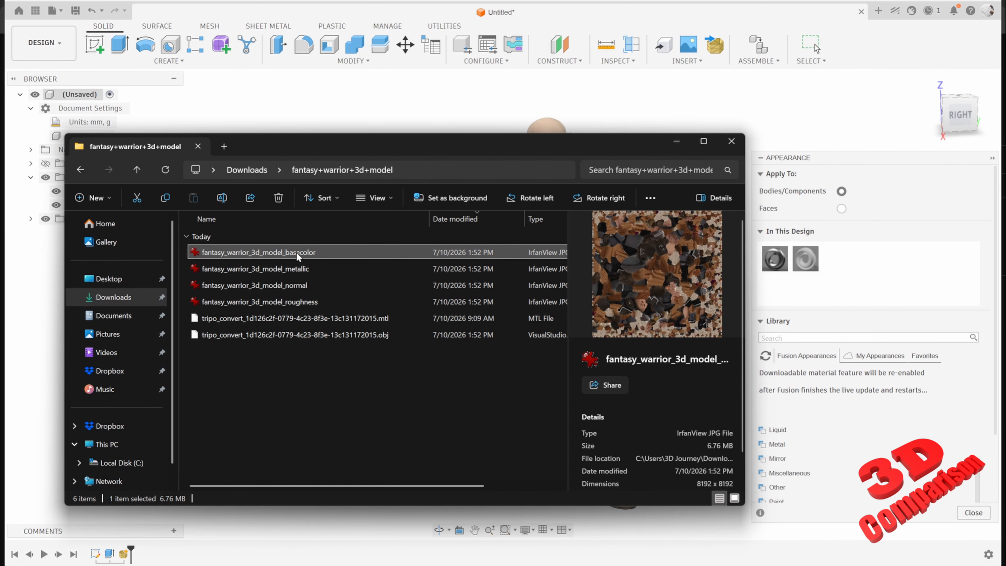
left_click(297, 268)
left_click(290, 283)
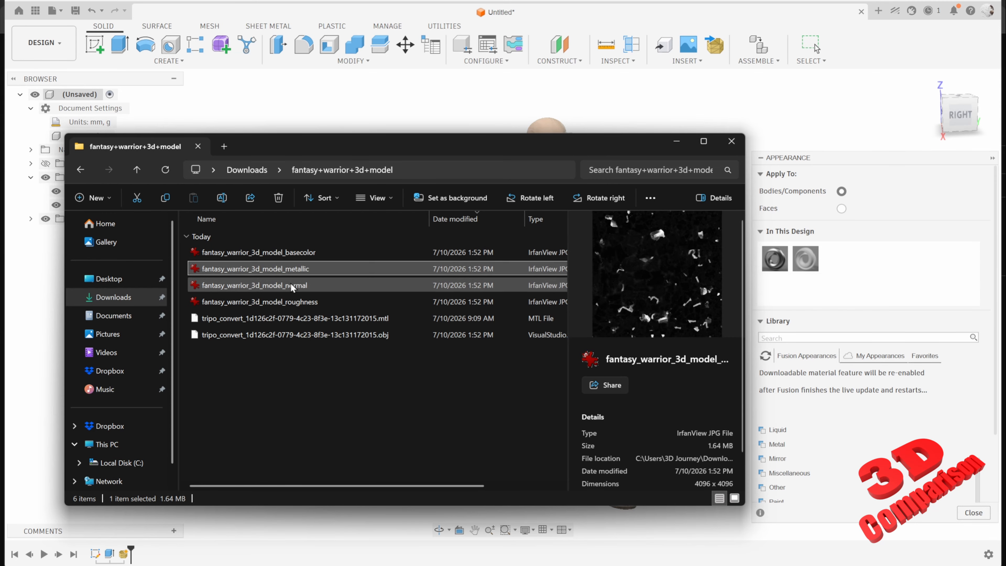
left_click(292, 301)
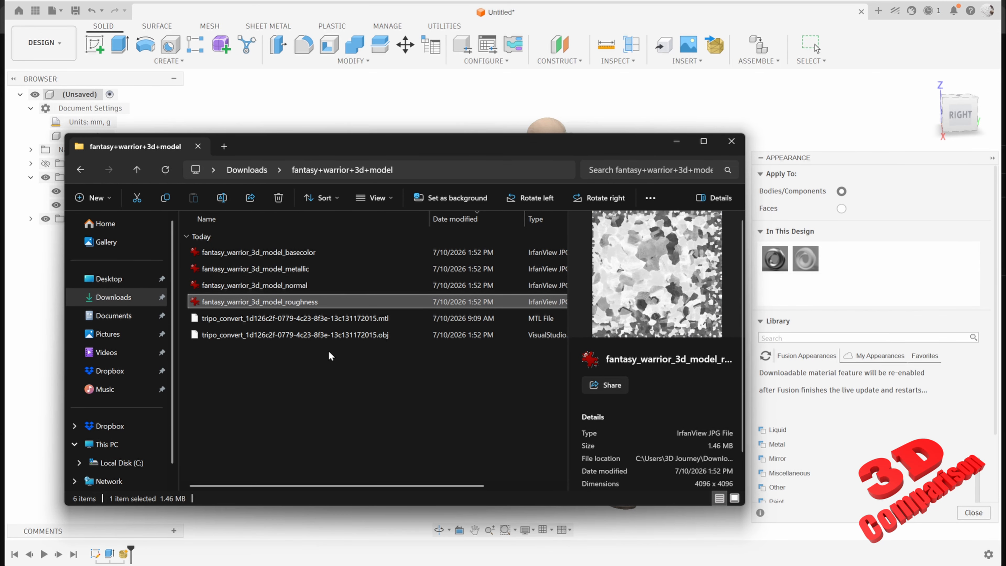
Open the tripo_convert .mtl file in Notepad and examine its material values and the texture maps it references
left_click(378, 317)
right_click(379, 317)
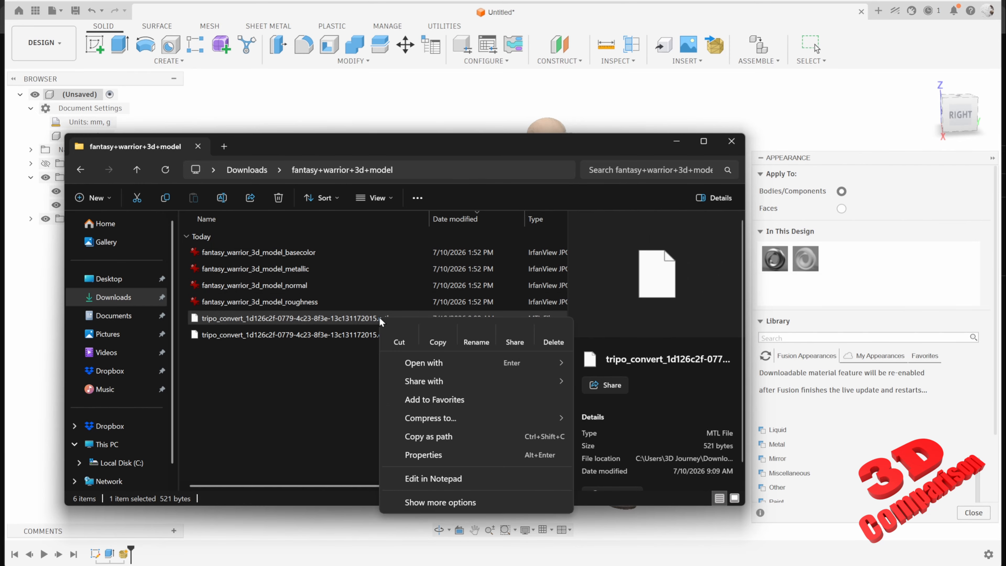
mouse_move(426, 361)
left_click(633, 363)
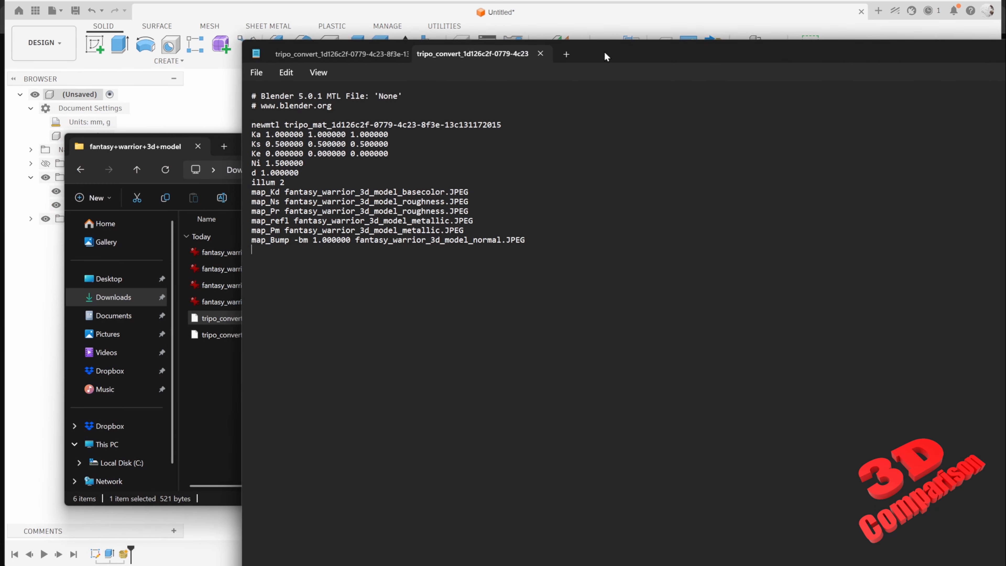
left_click_drag(604, 51, 874, 116)
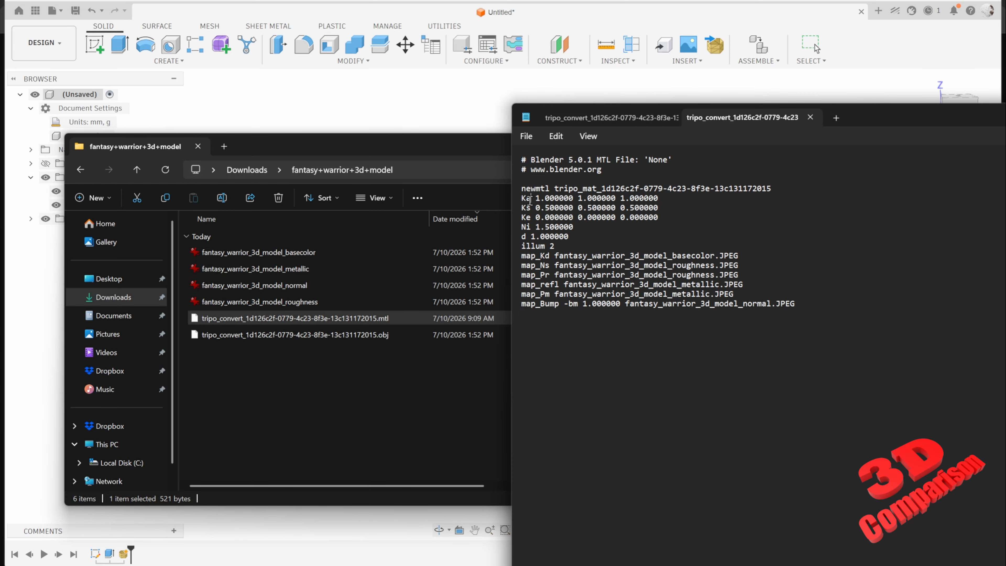
left_click_drag(529, 199, 525, 199)
left_click(536, 227)
left_click_drag(796, 301, 522, 256)
left_click(649, 364)
Import the tripo_convert .obj file from the model folder into Blender with the default import settings
left_click(428, 148)
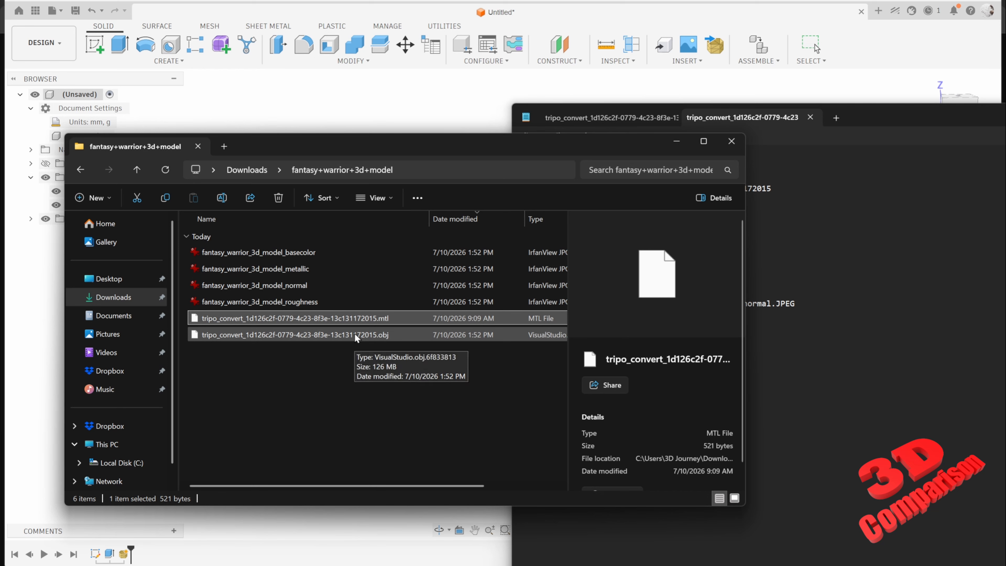
left_click_drag(356, 337, 525, 335)
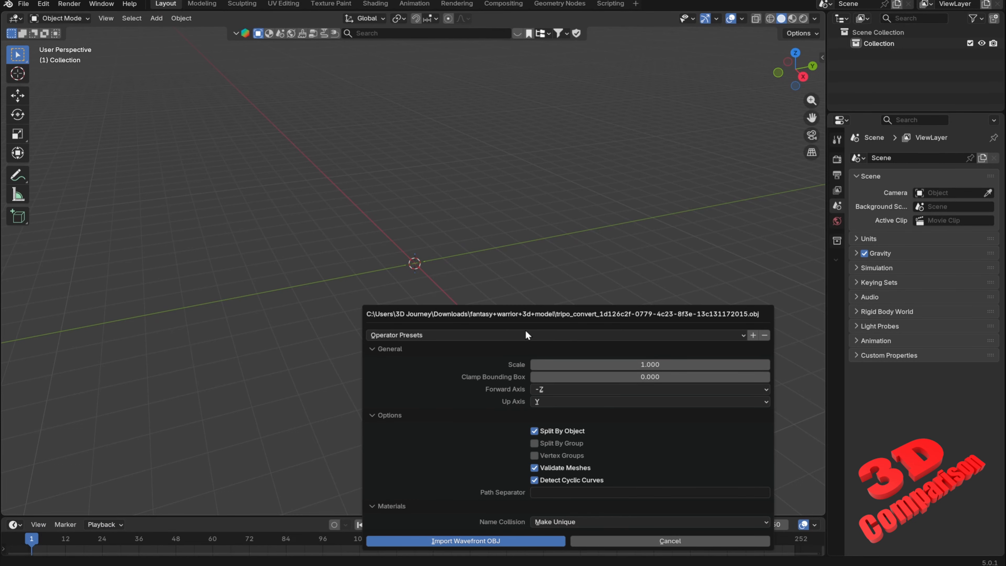
key("Return")
Display the imported warrior in Material Preview shading and inspect the textures on its face and fur collar up close
scroll(484, 282, "up", 8)
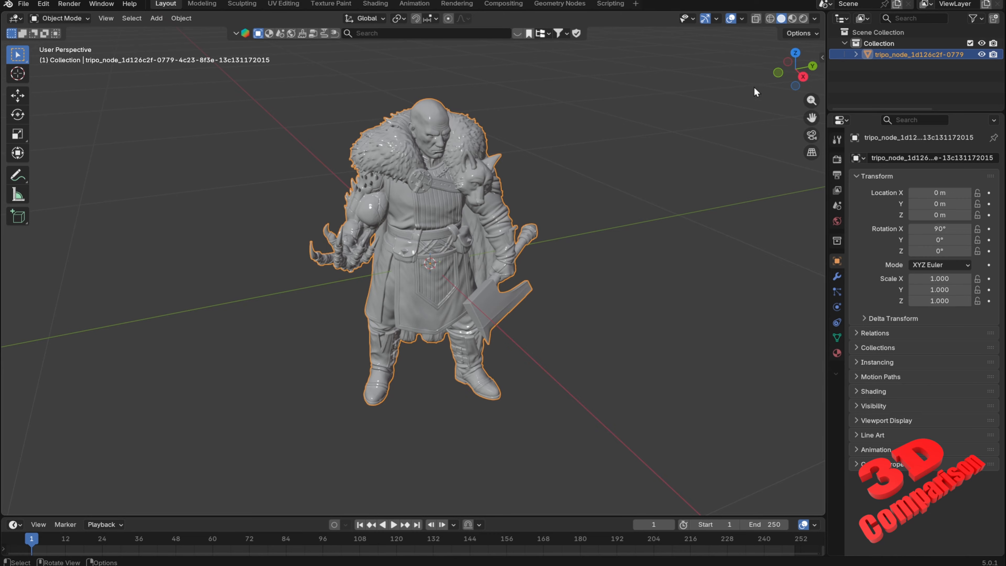
left_click(792, 18)
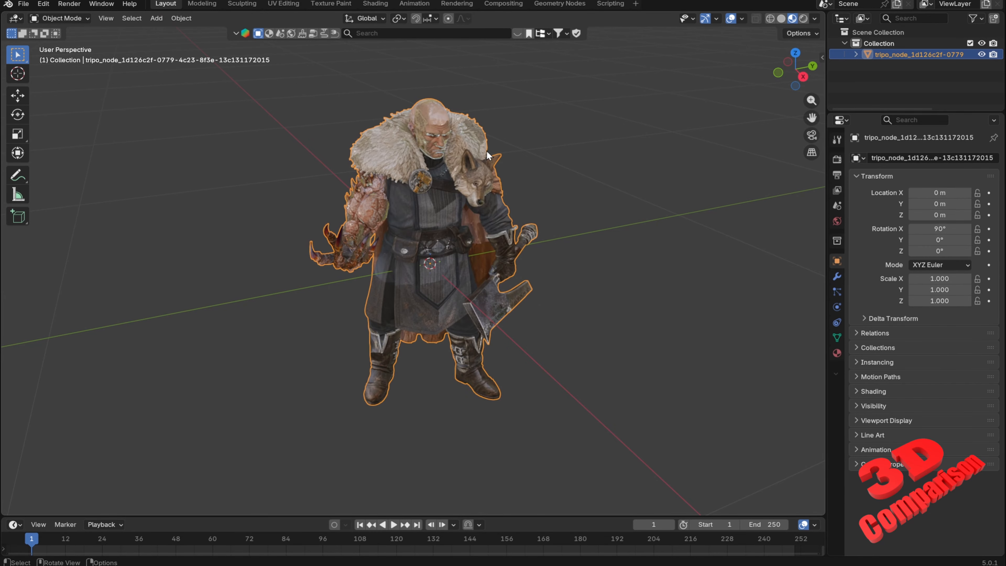
middle_click_drag(605, 240, 571, 237)
left_click(571, 239)
scroll(506, 192, "up", 6)
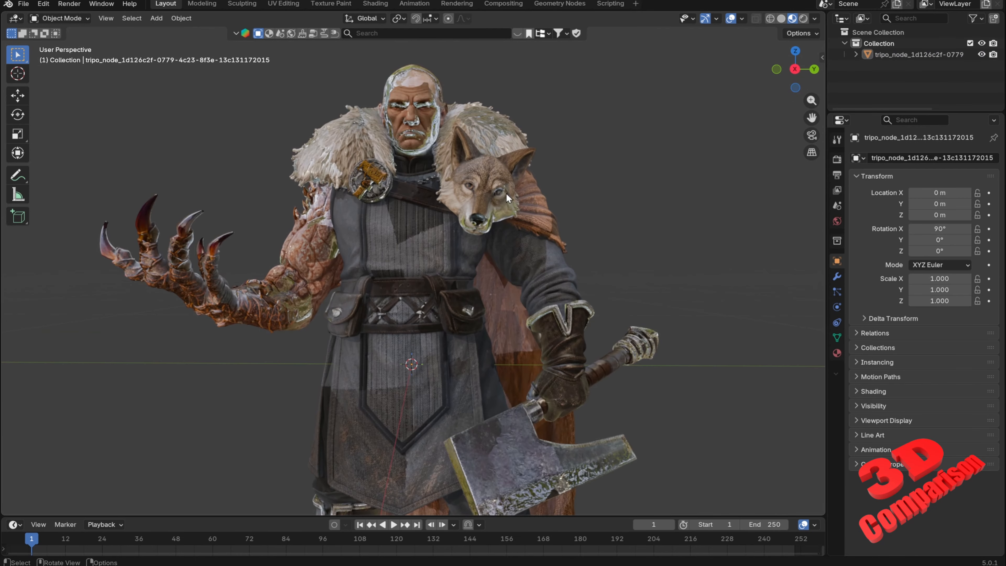
middle_click_drag(480, 99, 461, 307, "shift")
scroll(453, 274, "up", 3)
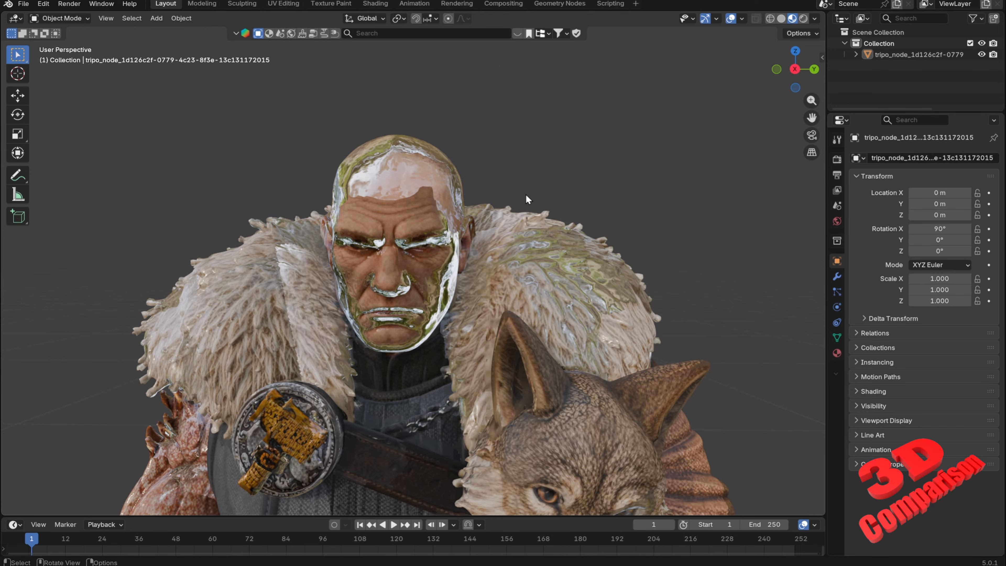
Look over the warrior's UV layout and material nodes in the UV Editing and Shading workspaces, and return to the Layout workspace
mouse_move(526, 195)
middle_mouse_down()
mouse_move(482, 196)
mouse_move(478, 210)
mouse_move(542, 202)
mouse_move(584, 178)
mouse_move(540, 199)
middle_mouse_up()
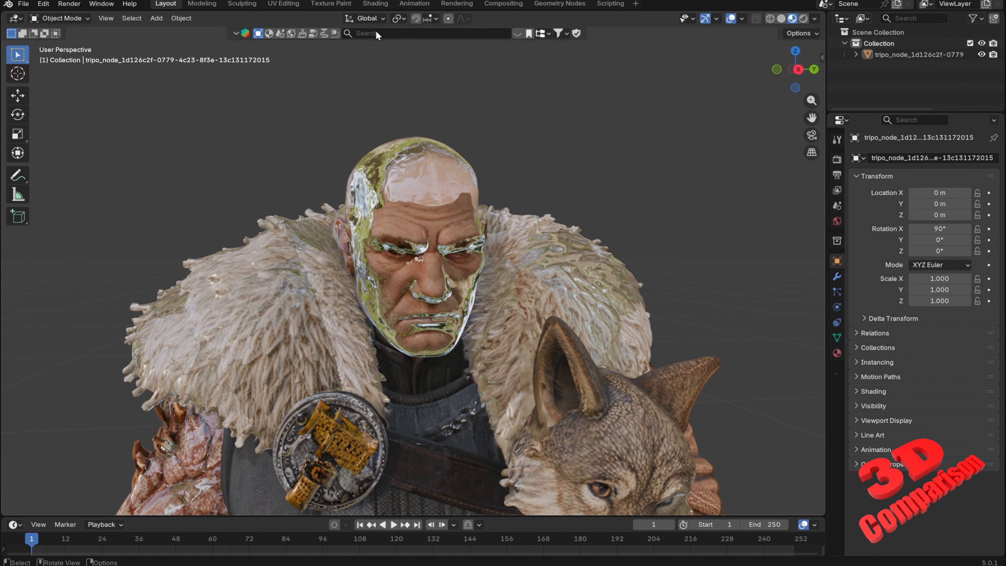
left_click(294, 6)
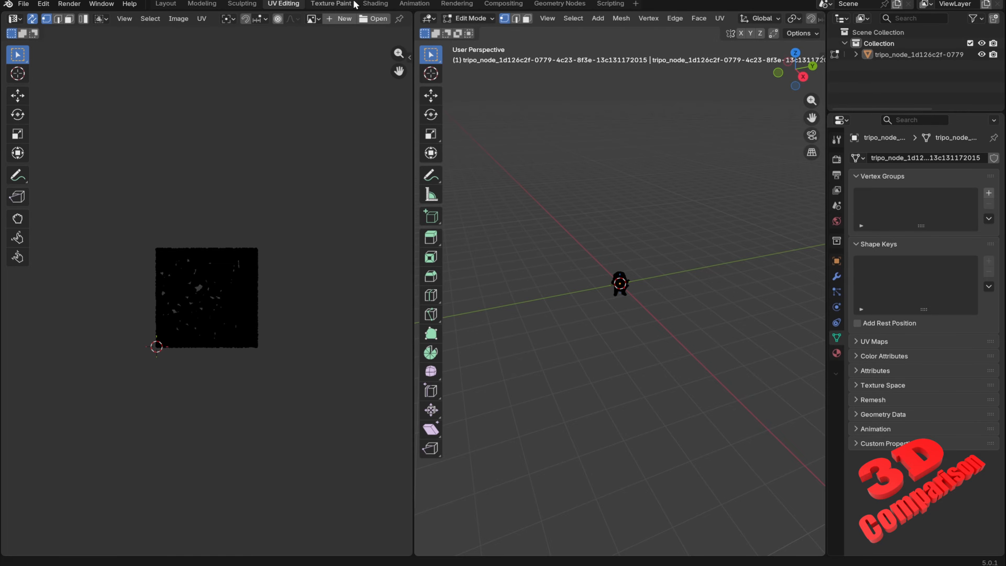
left_click(375, 4)
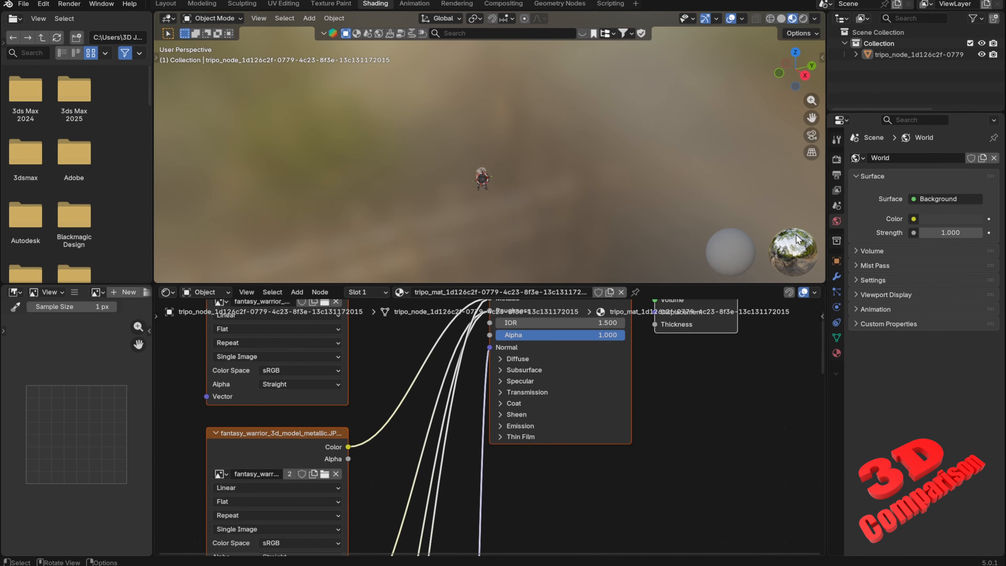
scroll(512, 176, "up", 5)
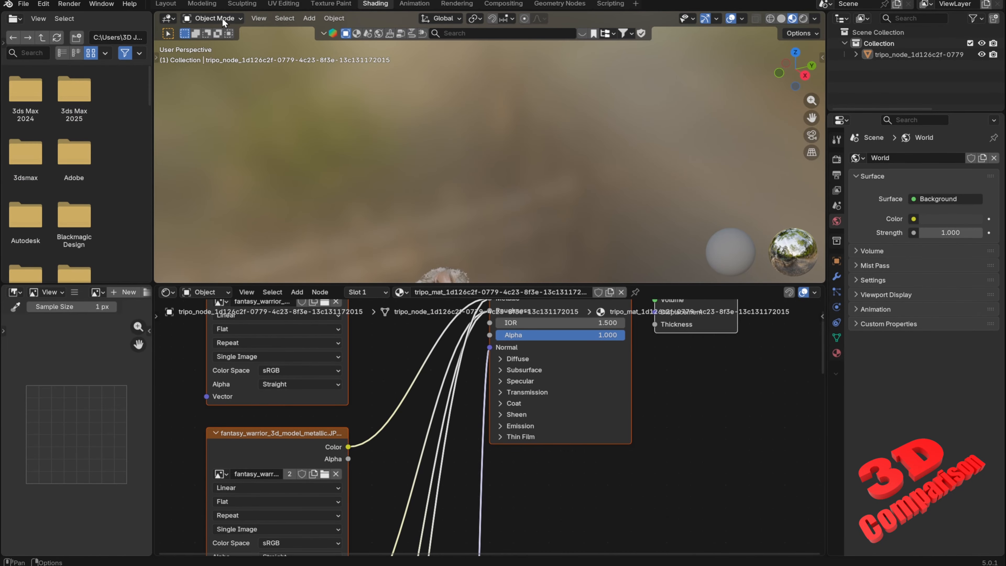
left_click(165, 4)
scroll(526, 202, "down", 4)
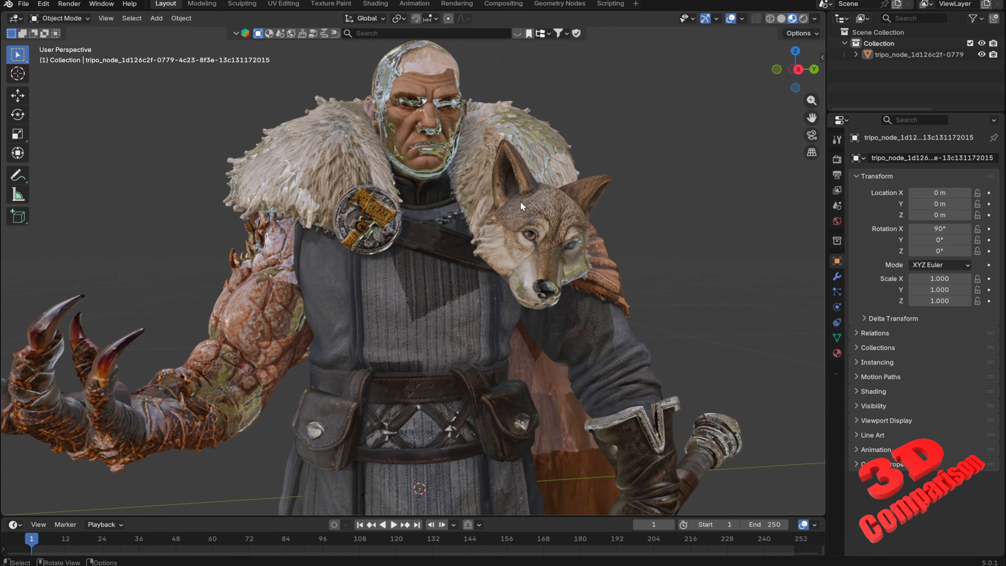
Select the warrior, display its material properties and compare them with the values listed in the MTL file in Notepad
scroll(521, 201, "down", 2)
left_click(471, 196)
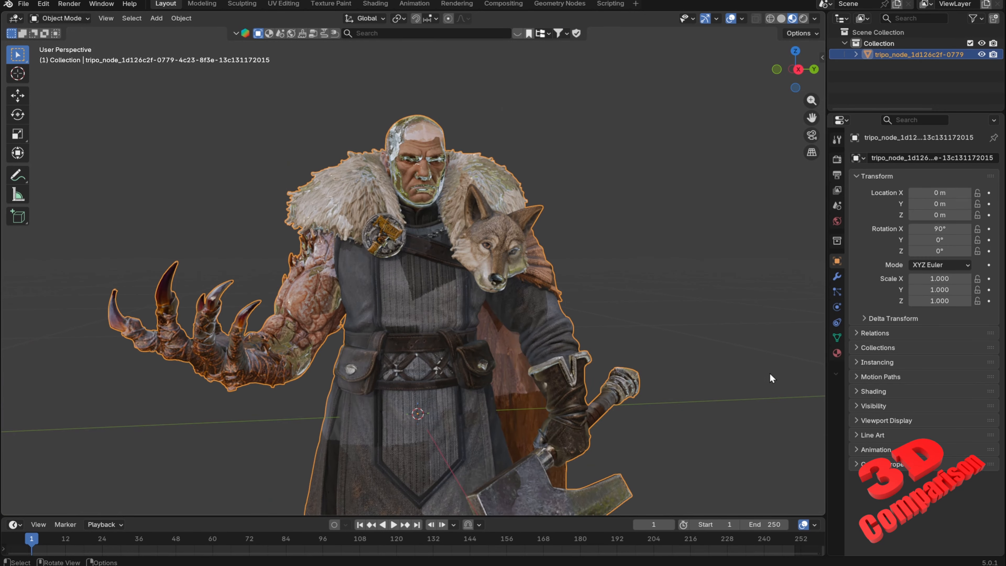
left_click(836, 352)
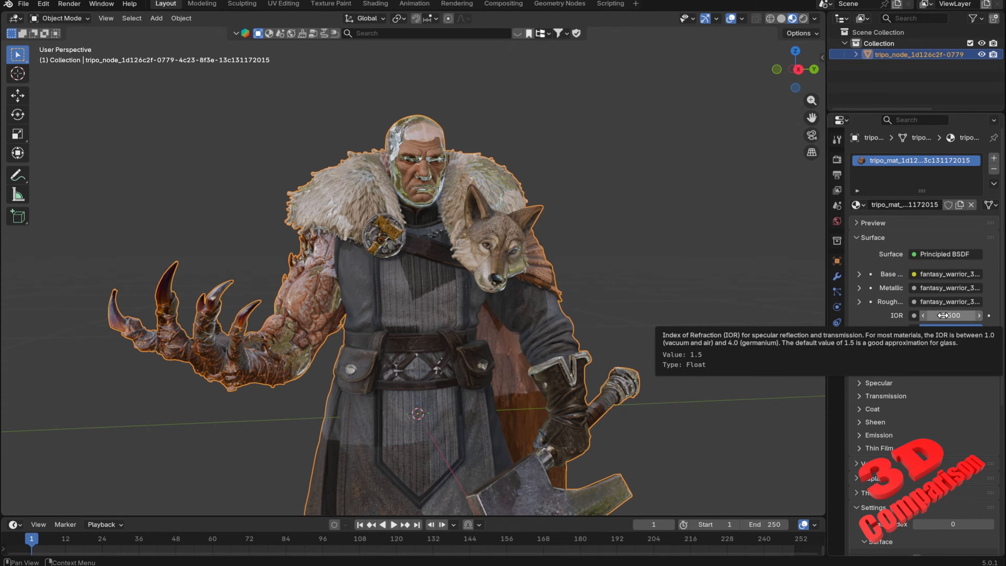
key("alt+Tab")
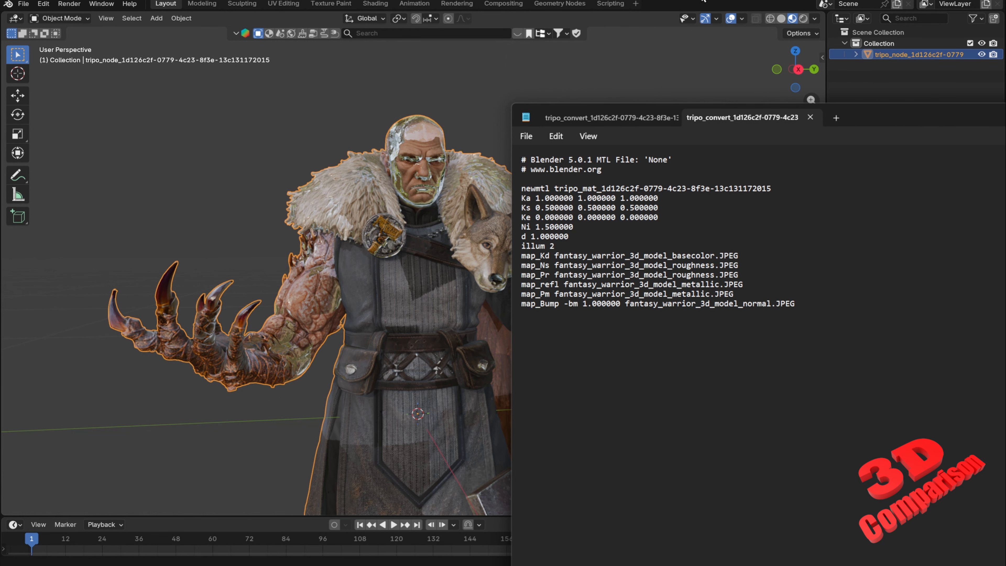
key("alt+Tab")
Try different IOR values on the warrior's material, ending at 36.3
left_click(942, 315)
type("1")
key("Return")
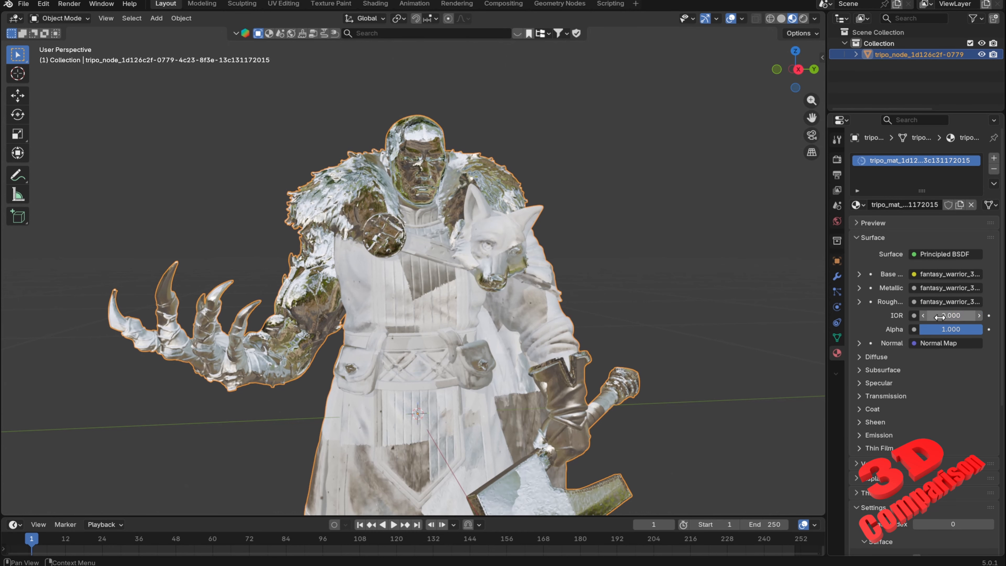
middle_click_drag(673, 257, 608, 256)
left_click_drag(950, 316, 994, 316)
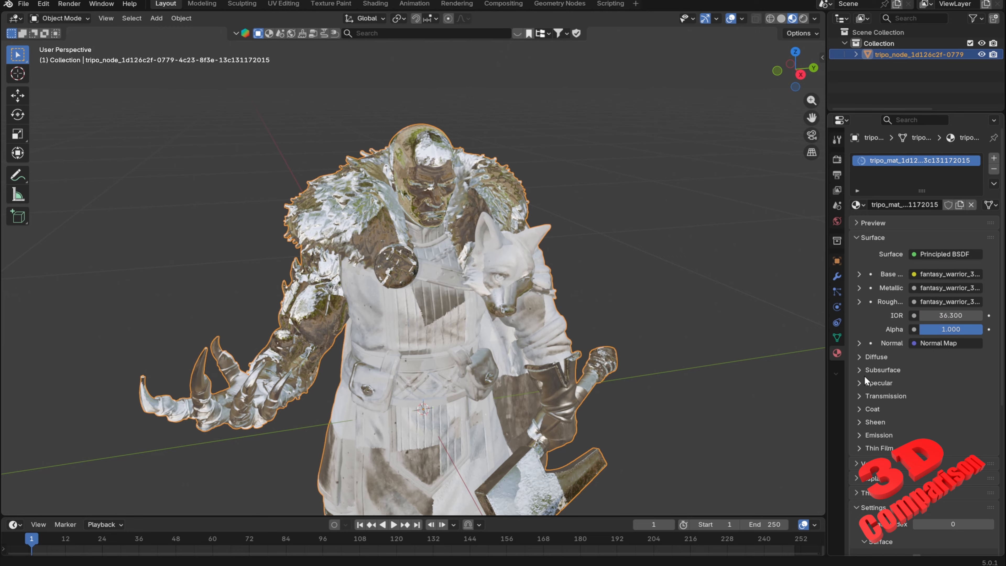
Deselect the warrior and set its material's IOR back to 1.5
left_click(624, 225)
left_click(957, 315)
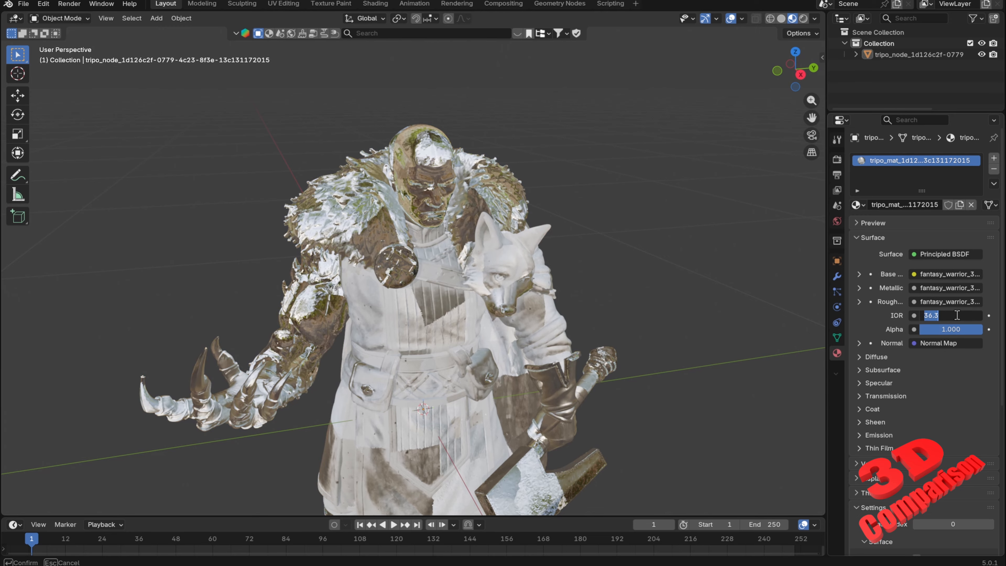
type("1.5")
key("Return")
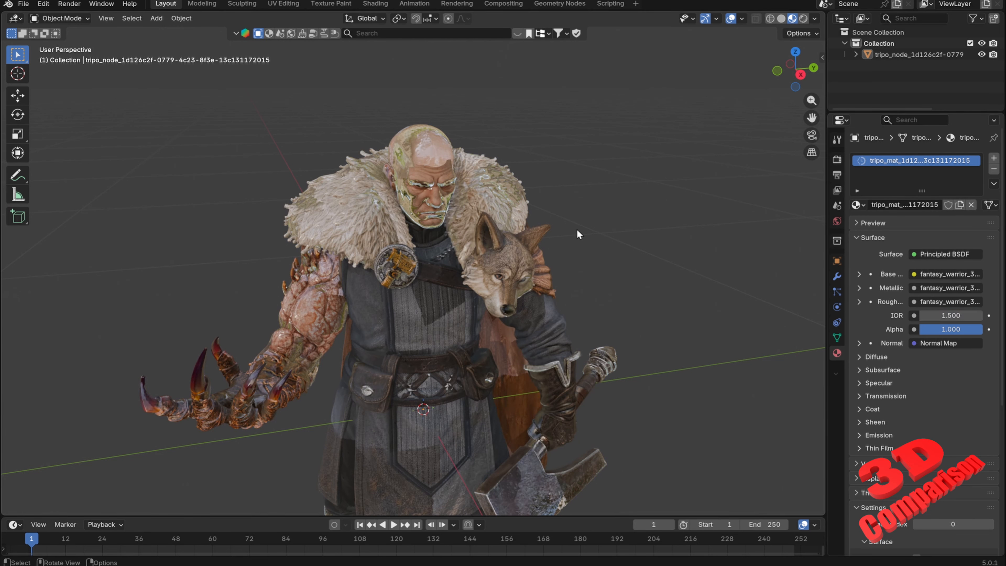
Expand the Base Color texture and Diffuse settings, and set the diffuse Roughness to 1
left_click(858, 274)
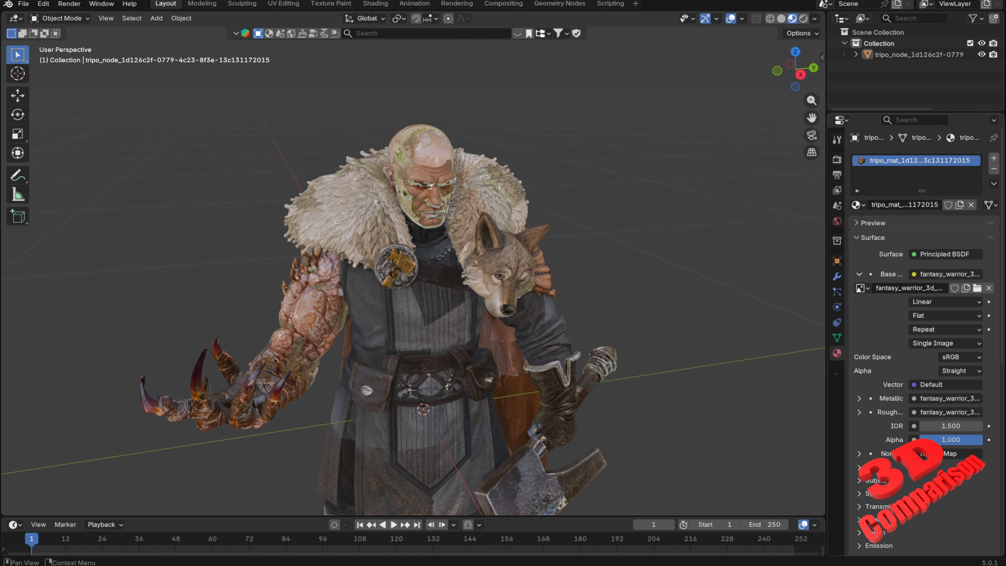
left_click(891, 466)
scroll(609, 257, "up", 2)
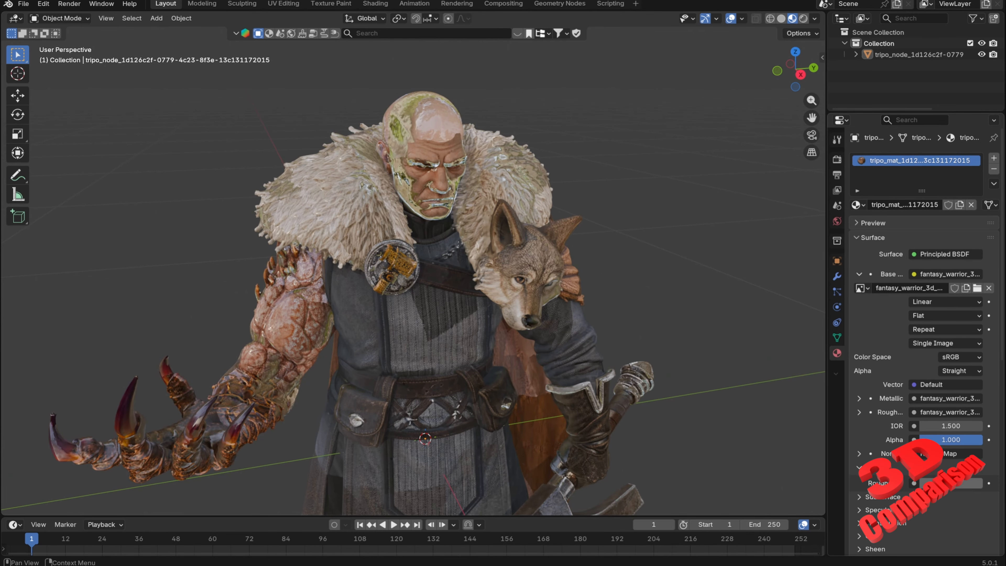
left_click(950, 483)
type("1")
key("Return")
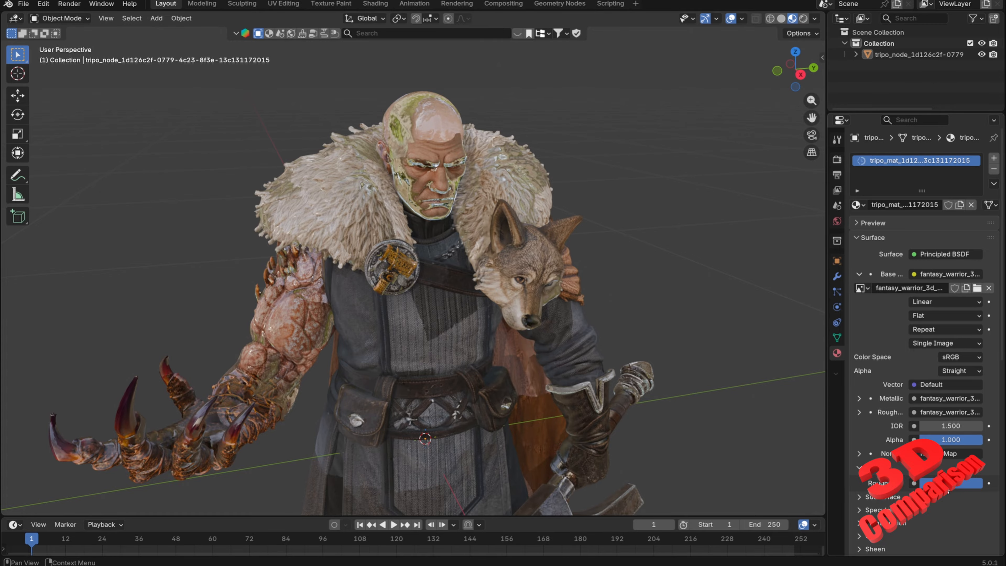
Set the diffuse Roughness back to 0 and collapse the Base Color texture settings
middle_click_drag(548, 277, 533, 248)
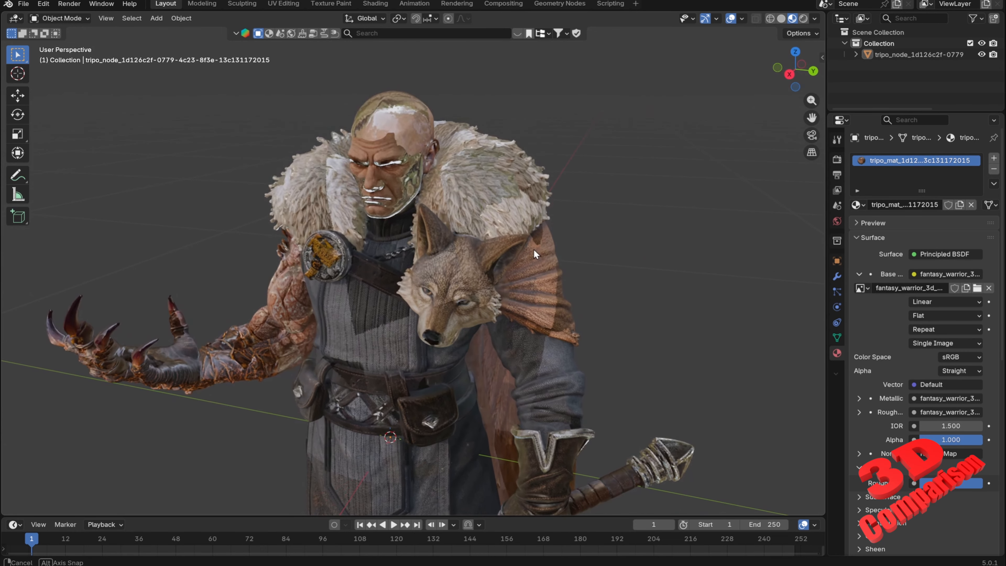
left_click(944, 483)
type("0")
key("Return")
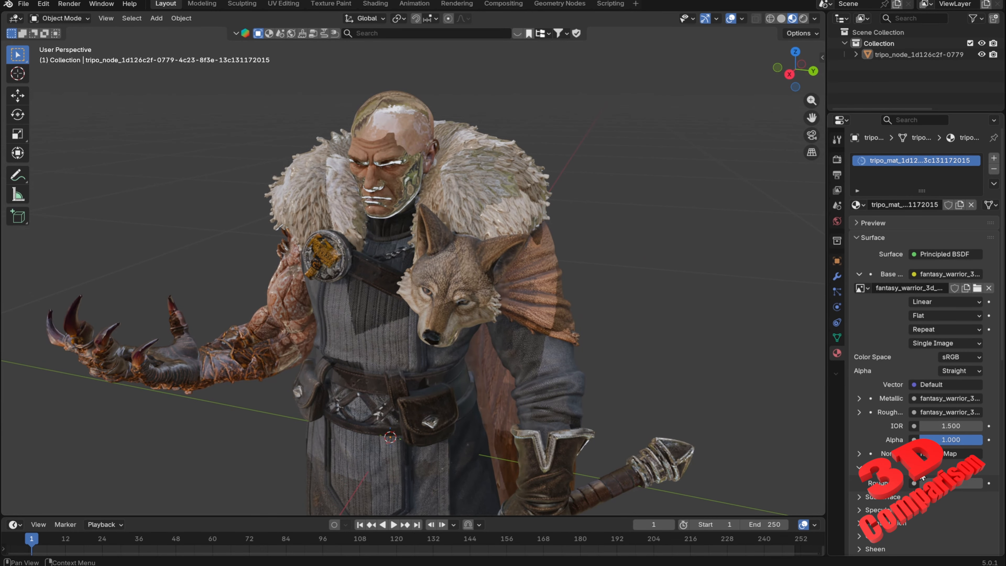
left_click(858, 501)
left_click(857, 501)
left_click(858, 274)
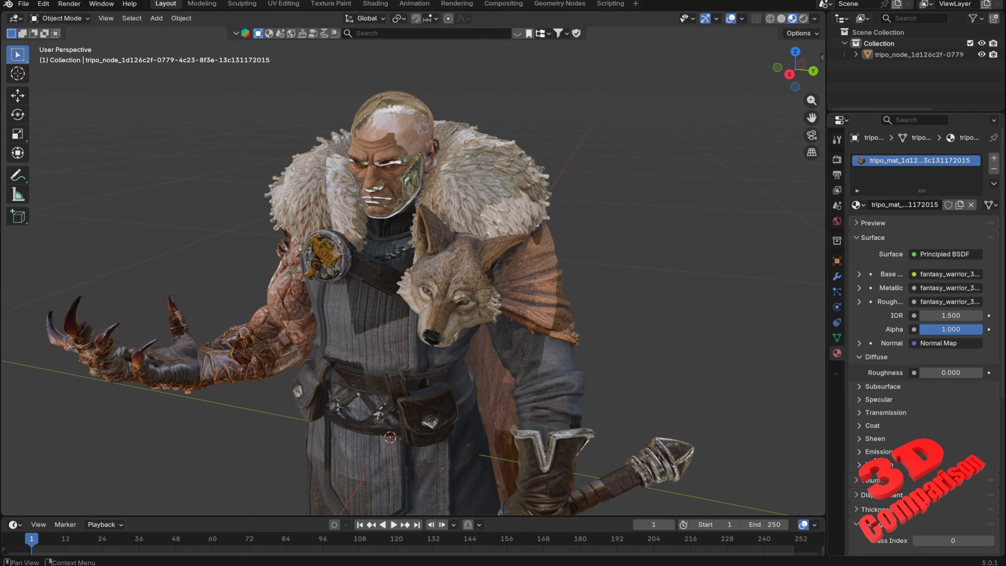
Raise the IOR of the warrior's material to 2.5
scroll(925, 458, "down", 5)
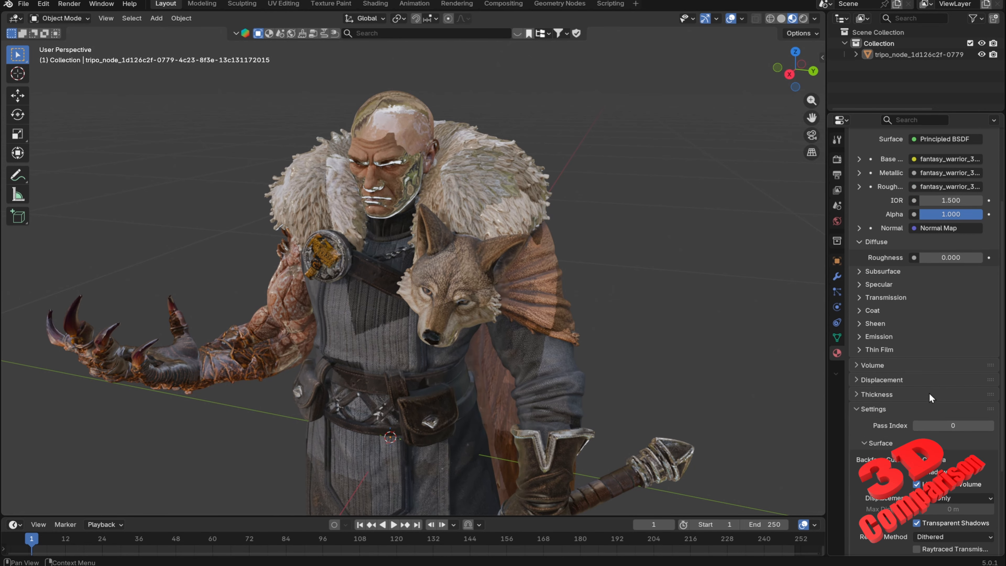
scroll(927, 386, "up", 2)
left_click_drag(956, 307, 982, 308)
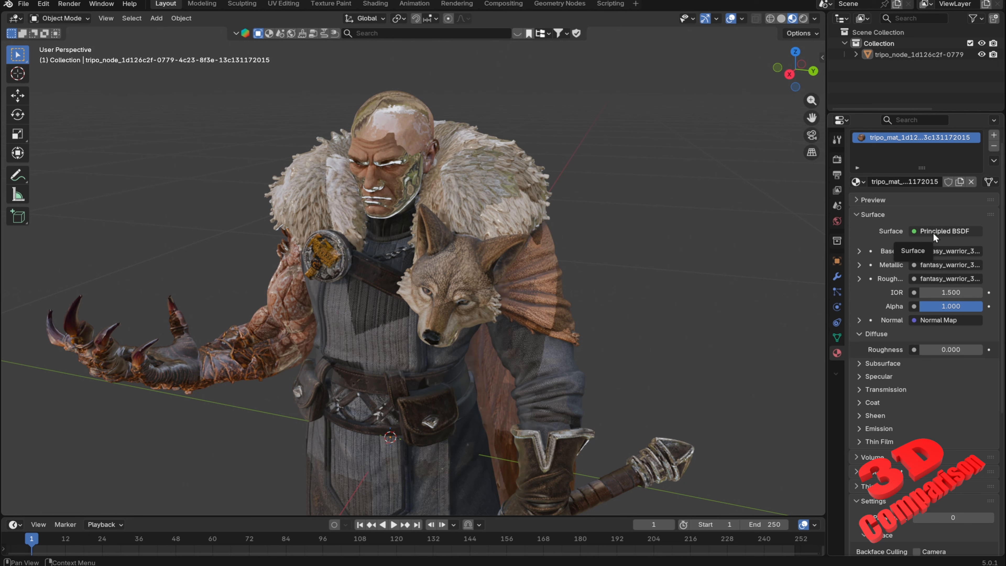
left_click(928, 293)
type("2.5")
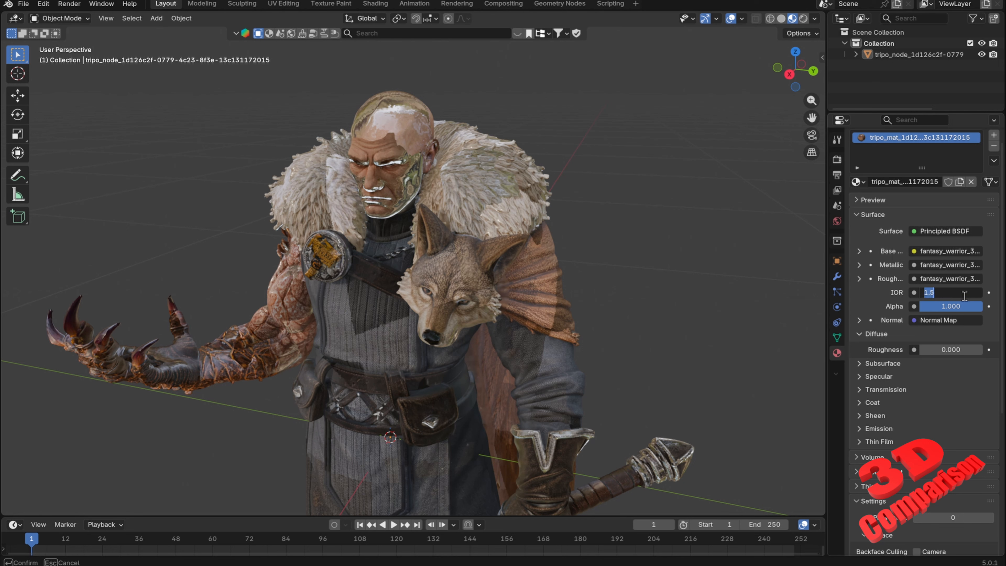
key("Return")
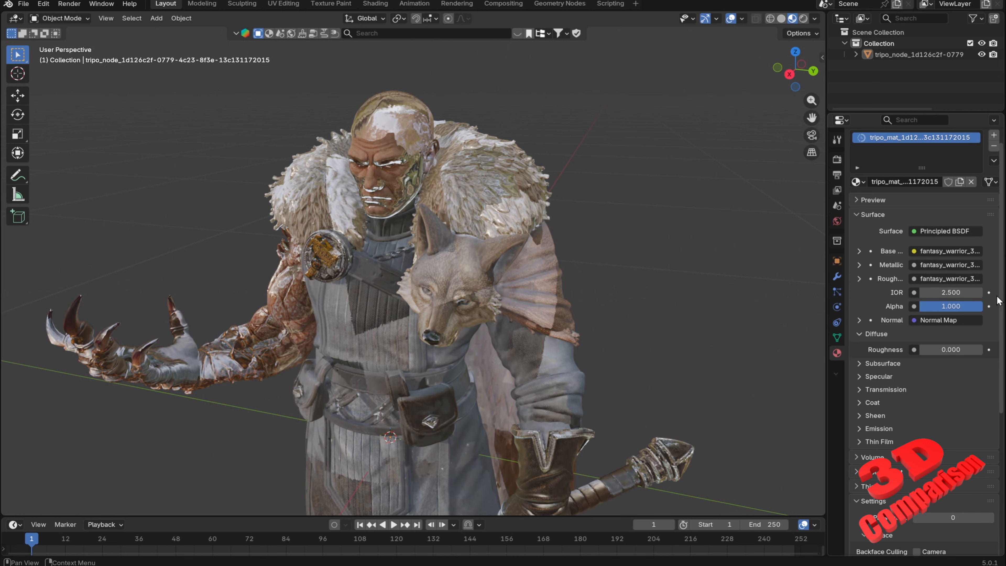
Try an IOR of 0.5 on the warrior's material and set it back to 1.5
left_click(959, 293)
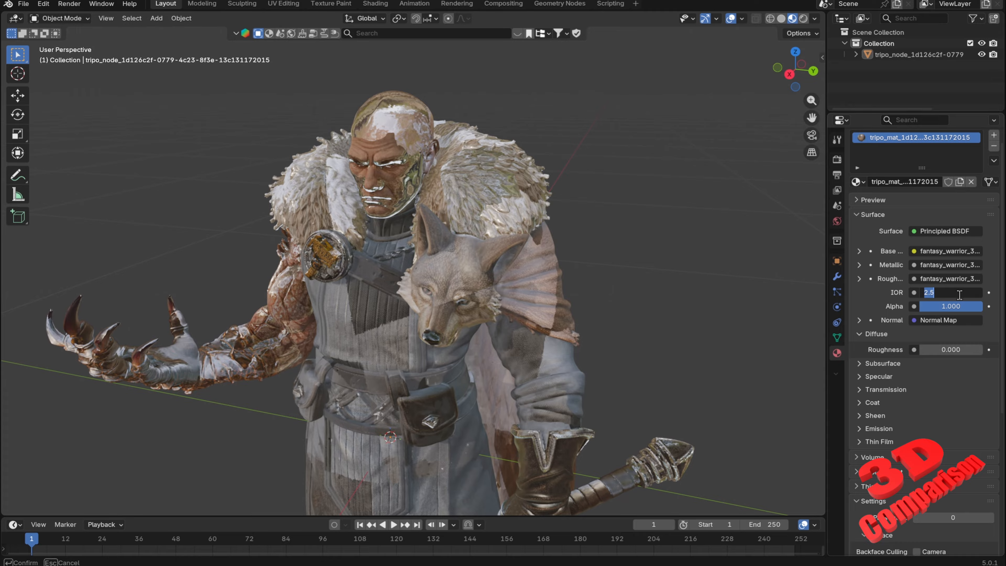
type("0.5")
key("Return")
left_click(959, 293)
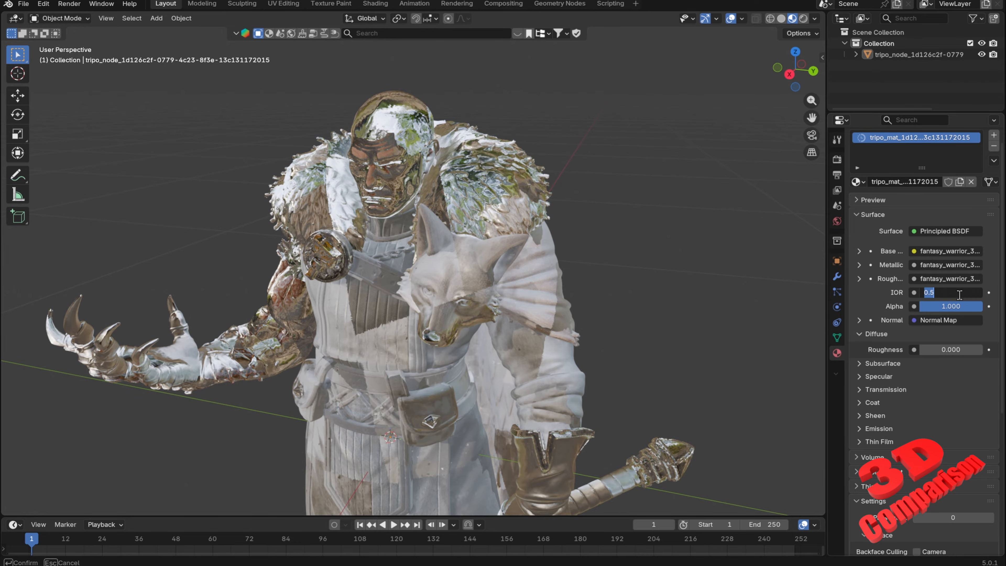
type("1.5")
key("Return")
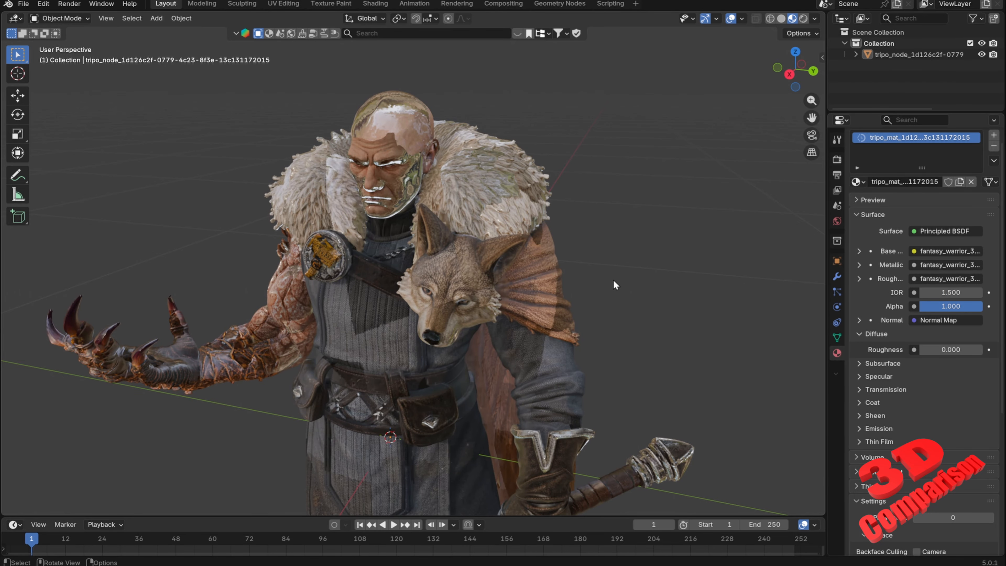
Compare the warrior in Rendered and Material Preview shading, and expand the material's Metallic texture settings
mouse_move(604, 289)
middle_mouse_down()
mouse_move(661, 256)
mouse_move(699, 292)
mouse_move(663, 289)
middle_mouse_up()
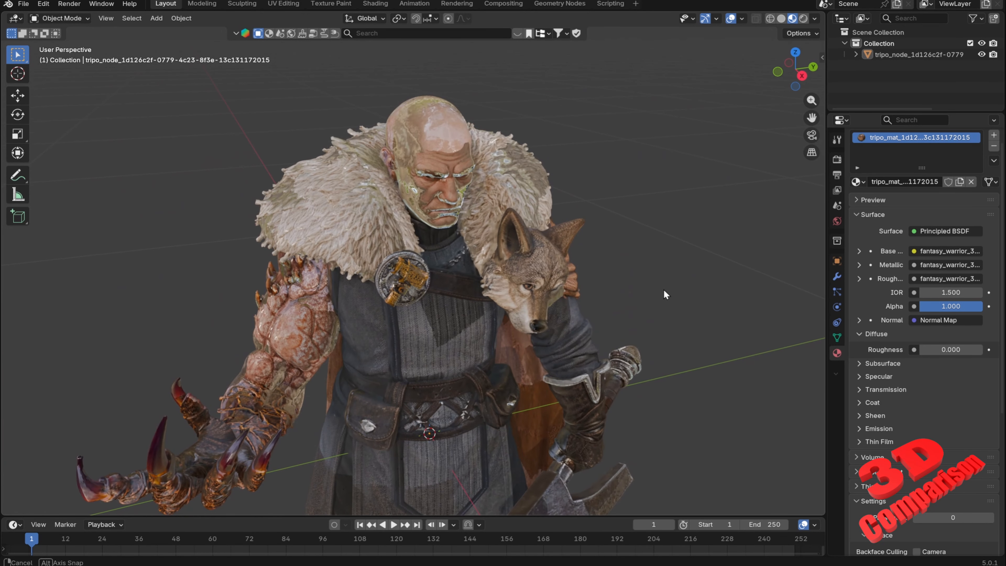
left_click(803, 19)
left_click(793, 19)
left_click(858, 263)
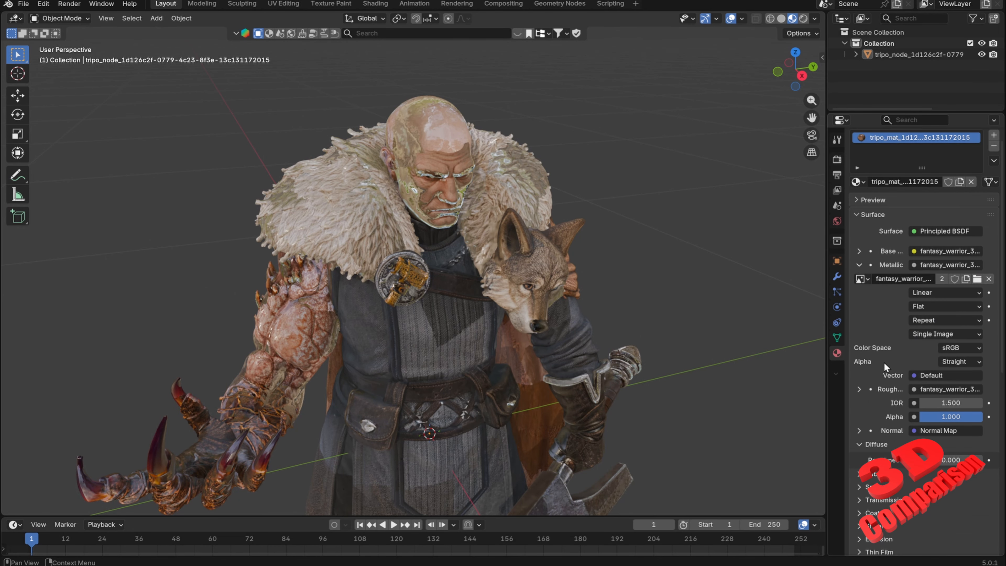
Try IOR values of 0 and 15 on the warrior's material, and restore the IOR to 1.5
left_click(954, 402)
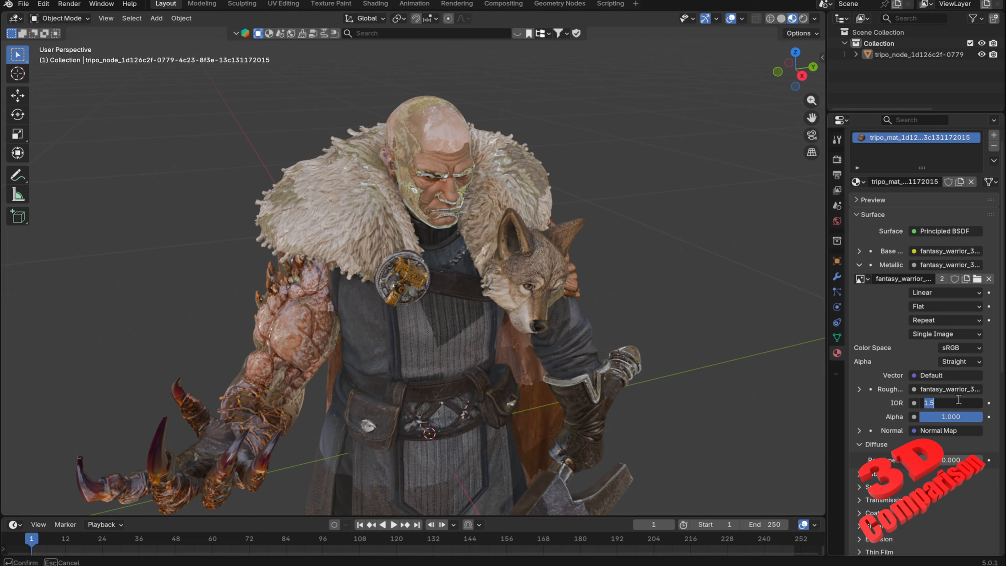
type("0")
key("Return")
left_click(958, 402)
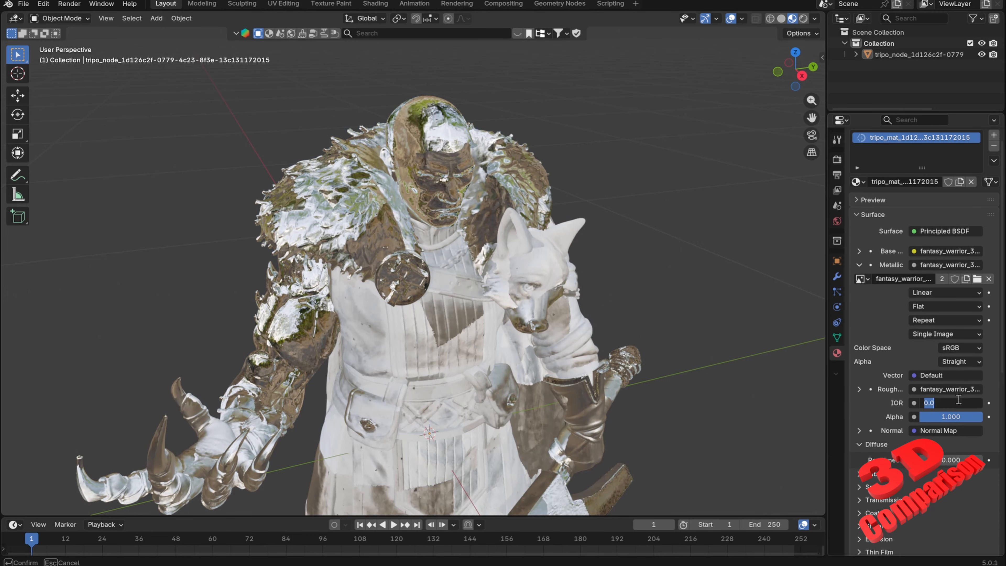
type("15")
key("Return")
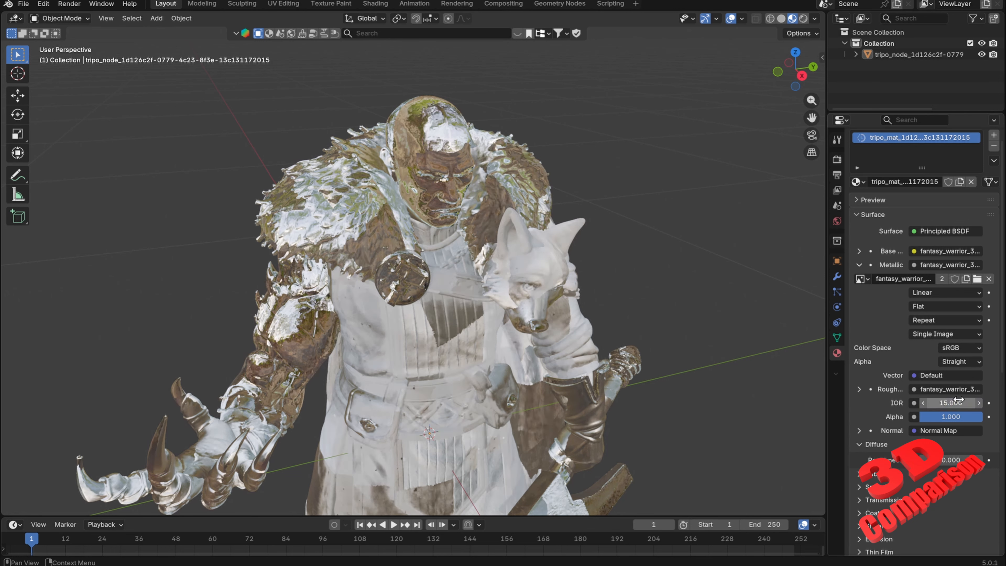
left_click(958, 402)
type("1.5")
key("Return")
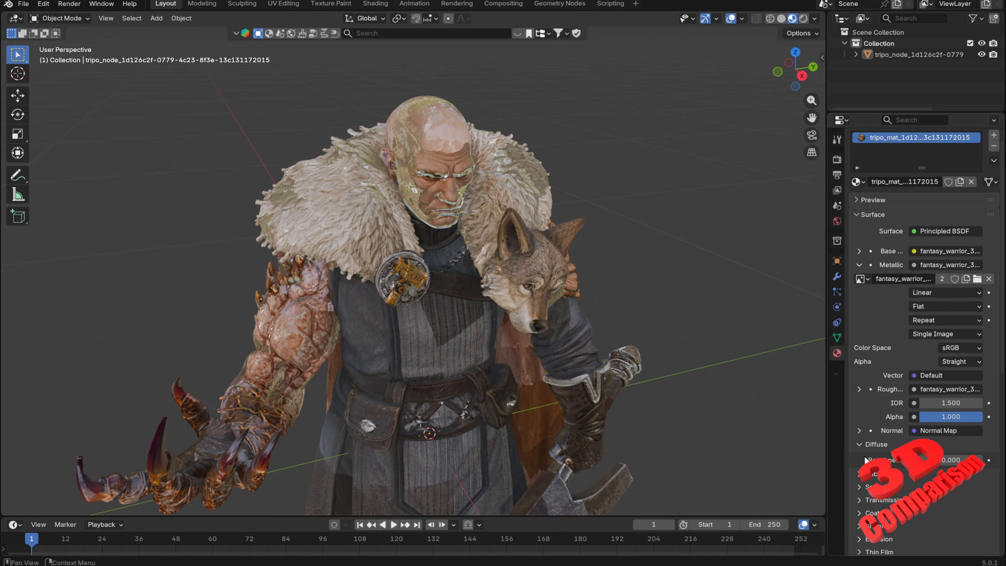
Expand the Normal input and examine its Normal Map options together with the remaining surface and material settings
left_click(858, 431)
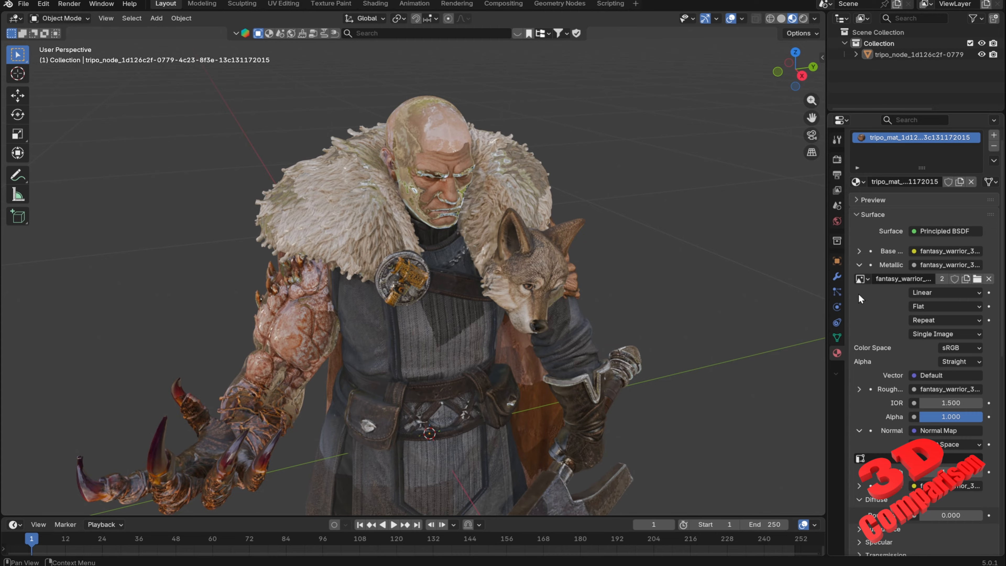
scroll(871, 332, "down", 10)
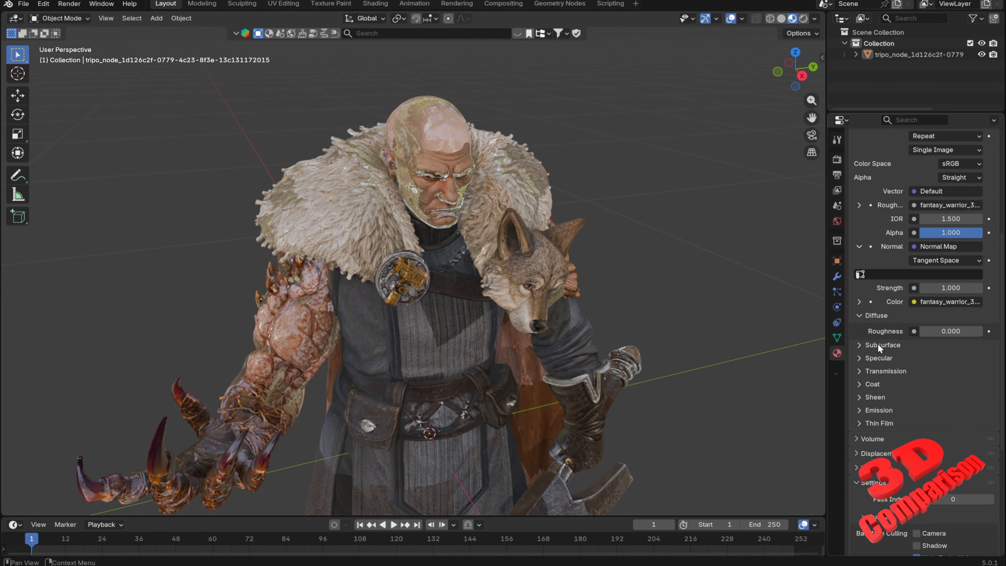
scroll(878, 346, "down", 3)
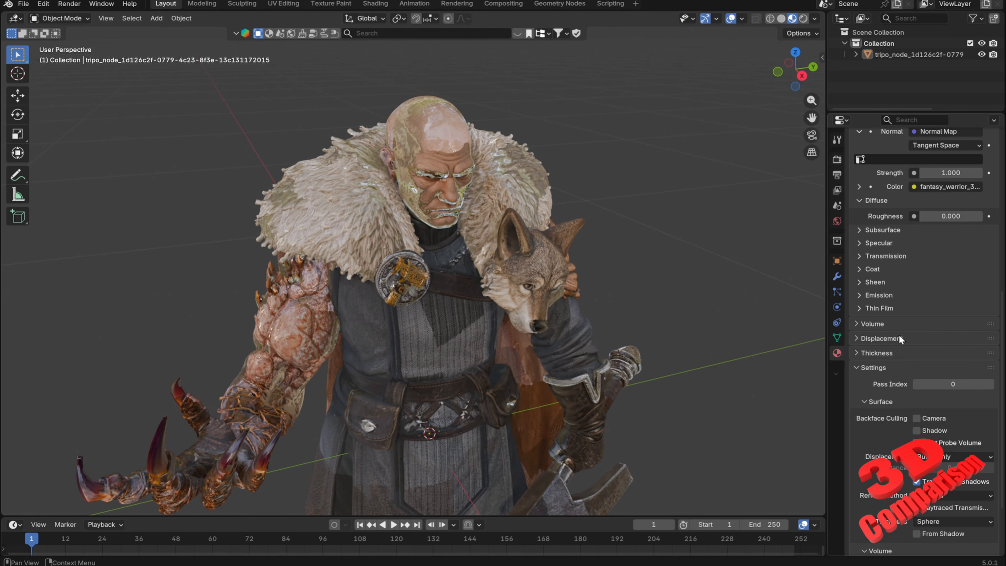
scroll(899, 334, "up", 5)
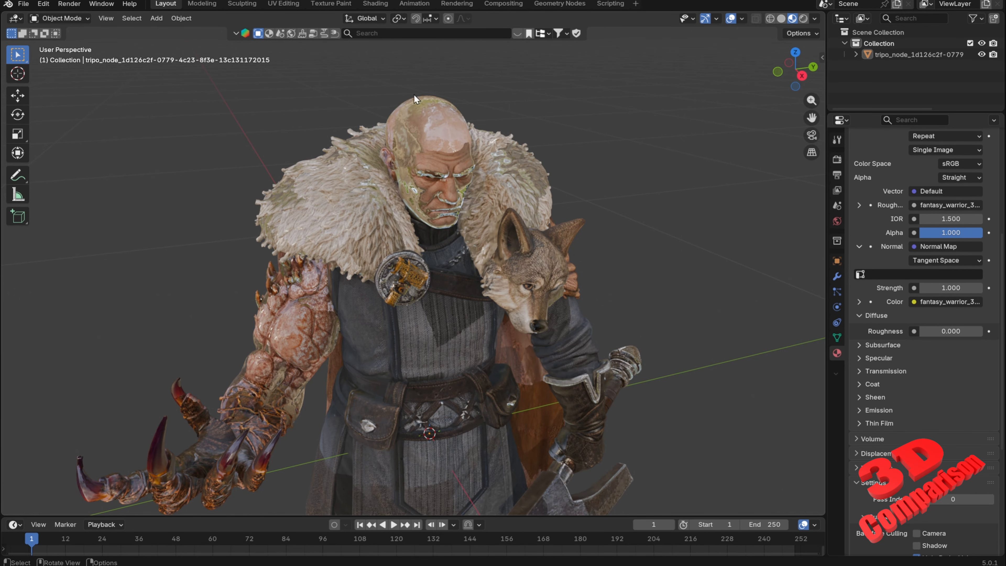
Open the Shading workspace and frame both the warrior and its material's Principled BSDF node
left_click(375, 4)
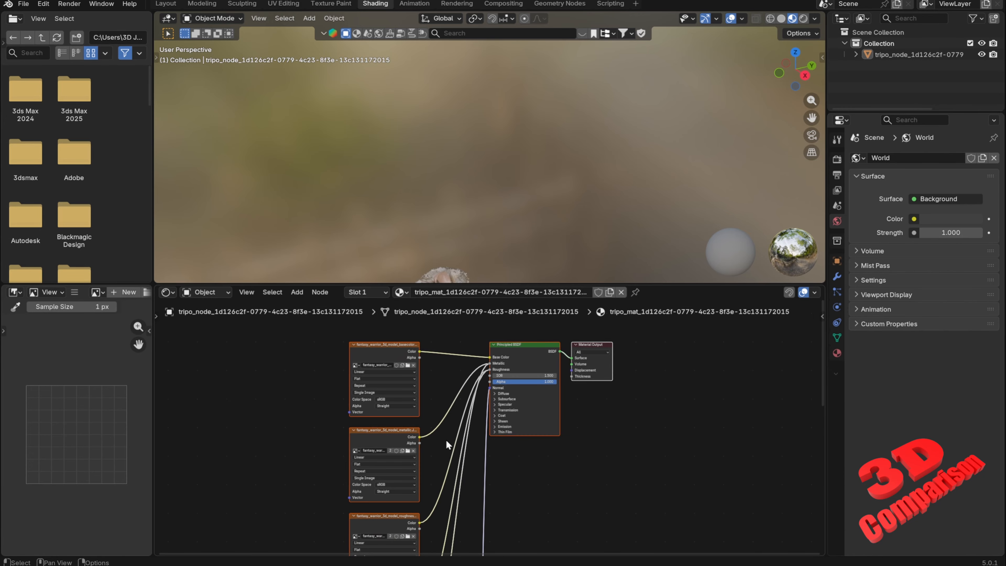
scroll(510, 400, "up", 2)
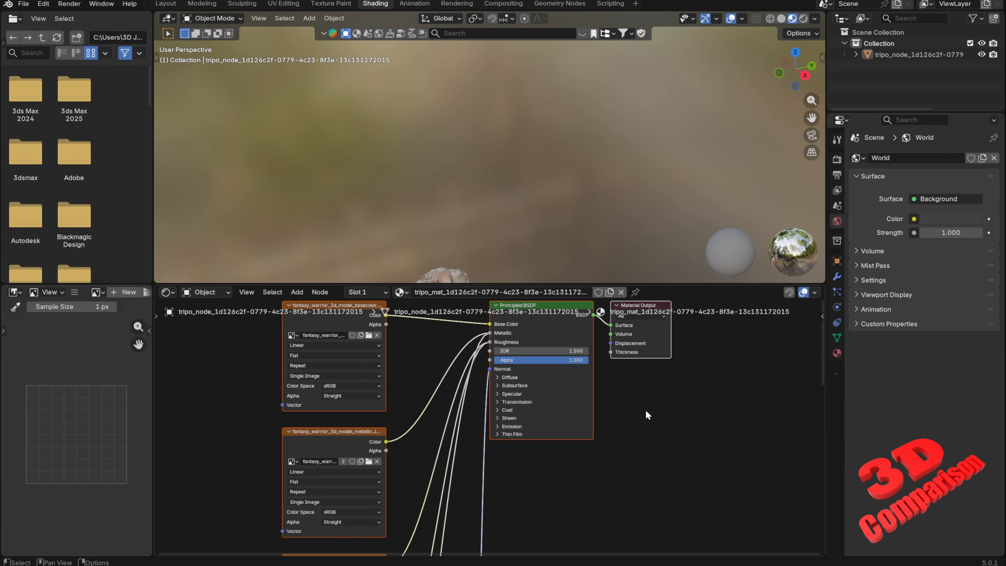
middle_click_drag(646, 411, 676, 463)
scroll(675, 463, "up", 1)
middle_click_drag(496, 228, 570, 178)
scroll(514, 142, "up", 6)
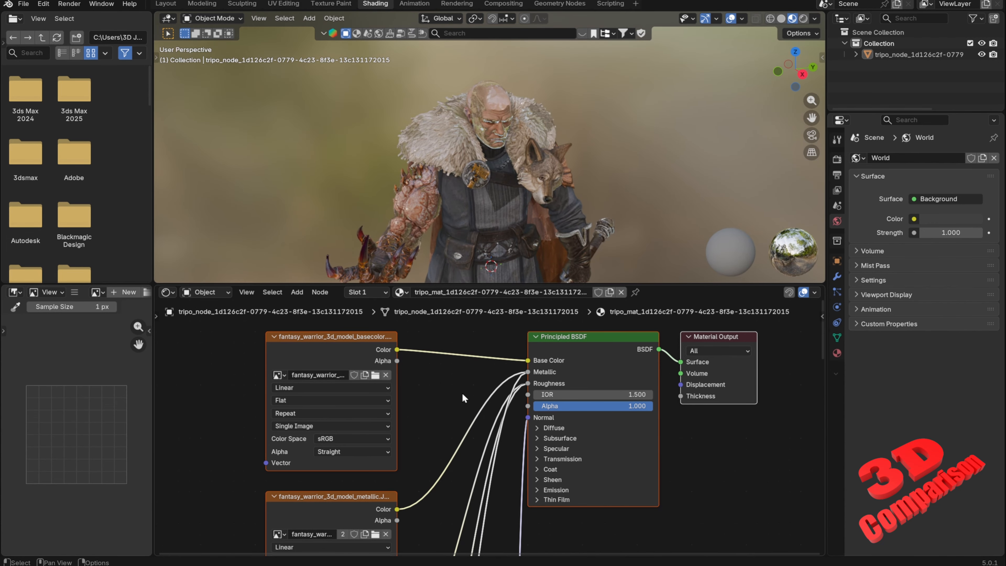
Disconnect the texture links from the Principled BSDF's Metallic, Roughness and Normal inputs and inspect the warrior's face up close
left_click_drag(527, 382, 485, 381)
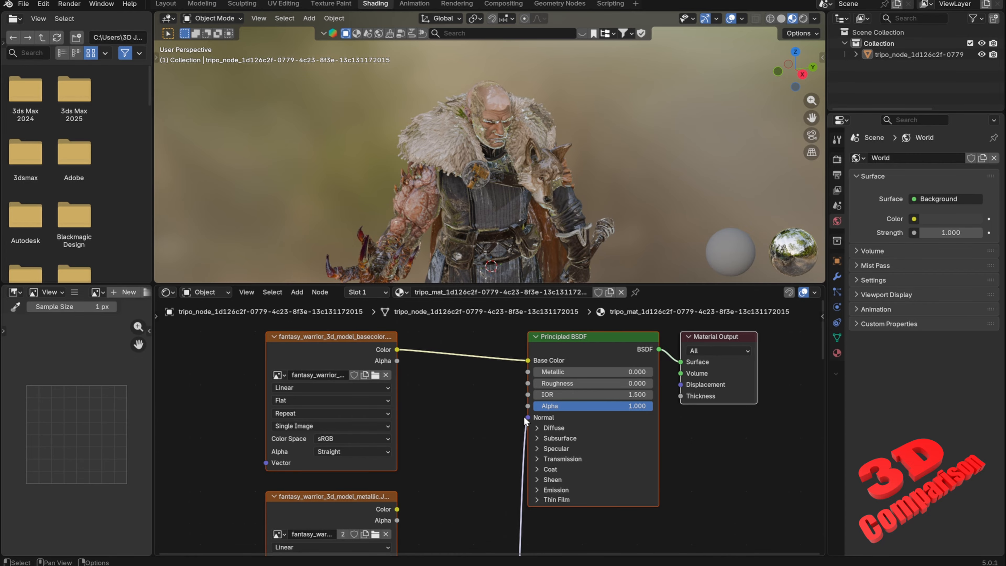
left_click_drag(524, 417, 493, 423)
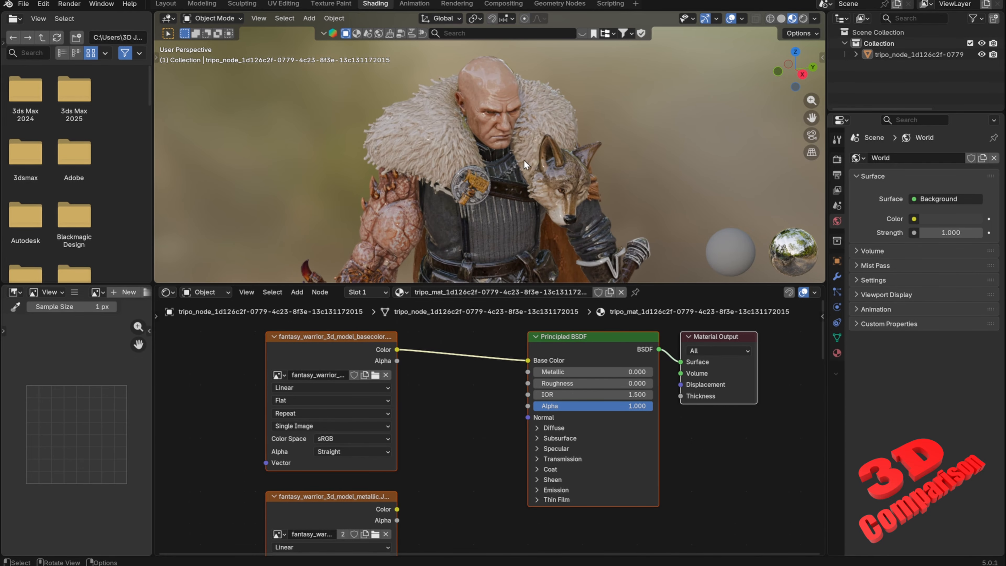
scroll(551, 155, "up", 6)
middle_click_drag(581, 173, 592, 199)
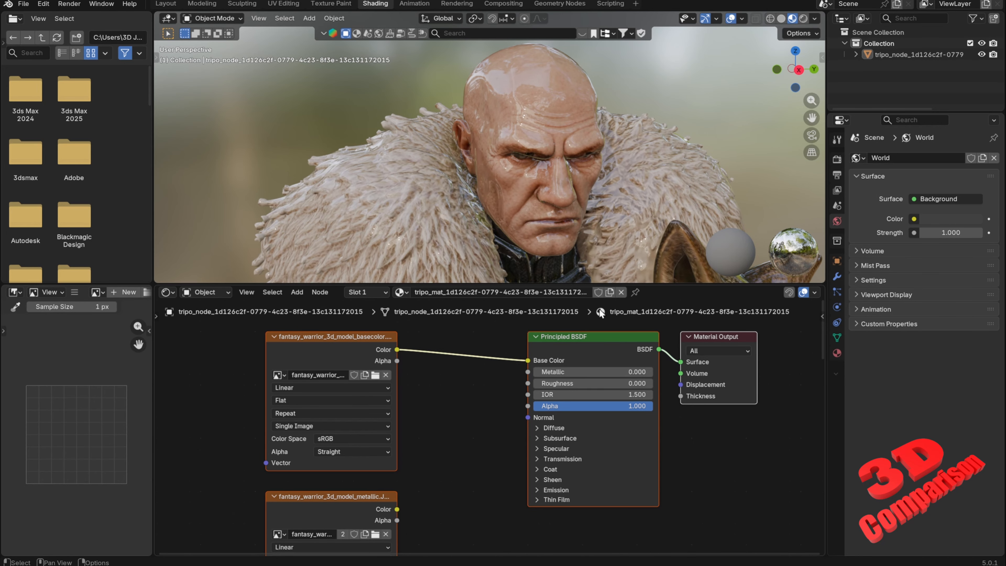
Try IOR values of 0 and 15 on the Principled BSDF, and set the IOR back to 1.5
left_click(610, 394)
type("0")
key("Return")
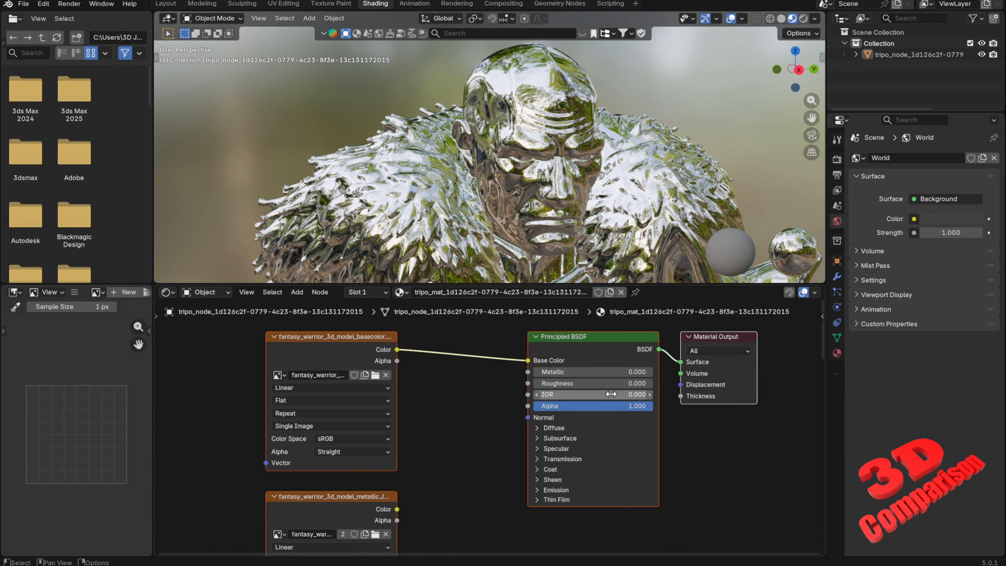
left_click(611, 394)
type("15")
key("Return")
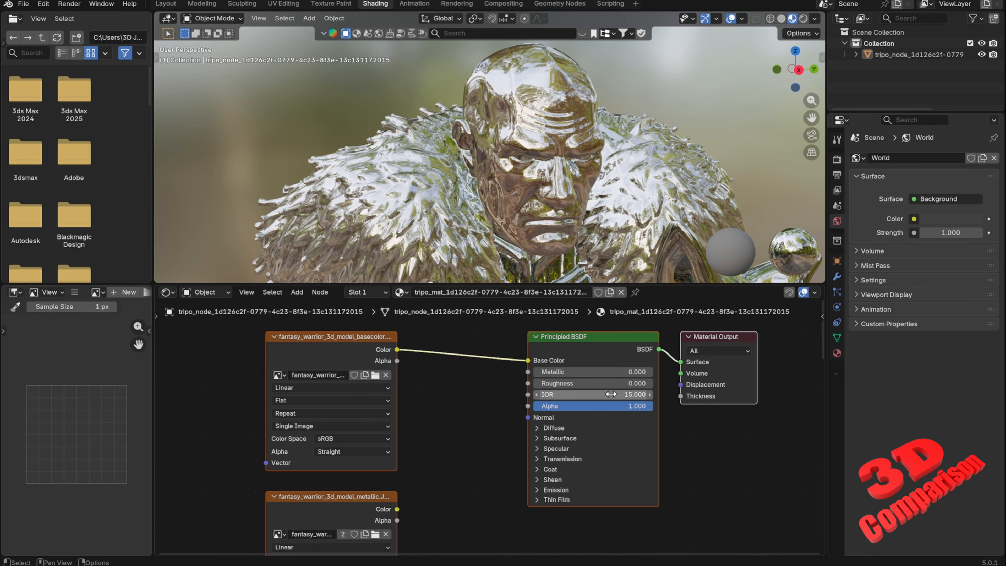
left_click(587, 406)
left_click(596, 391)
left_click(598, 391)
type("1.5")
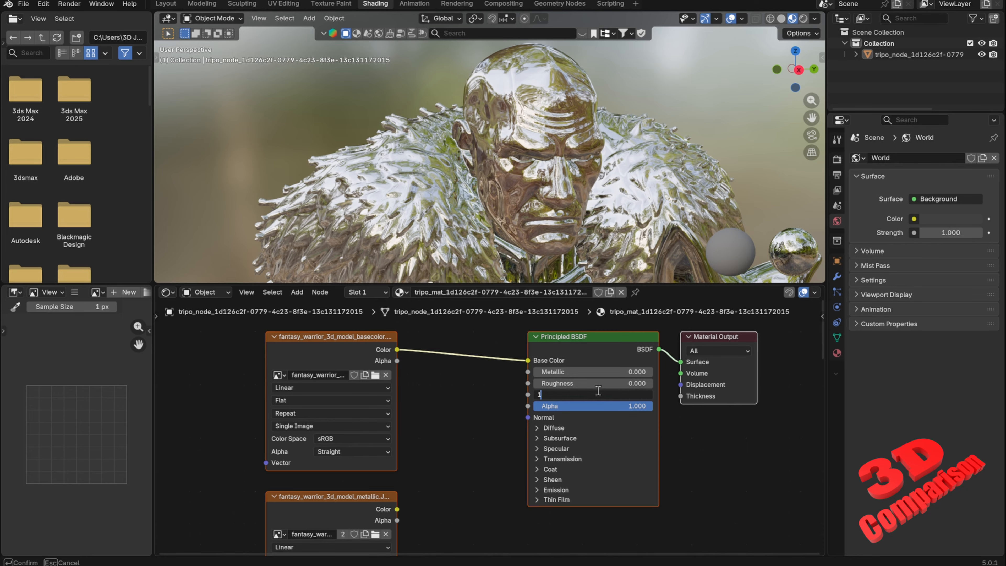
key("Return")
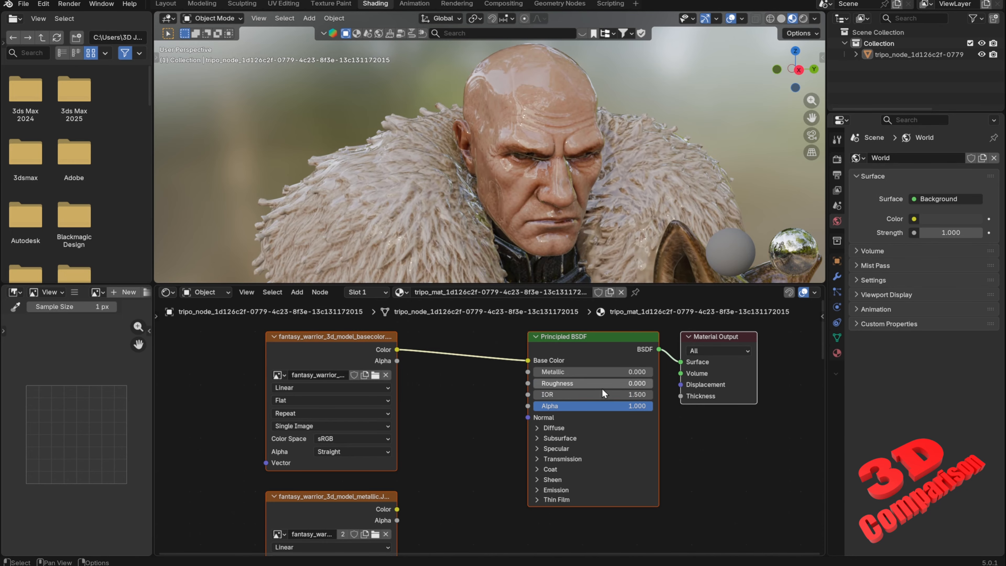
Set the Principled BSDF's Roughness to 1 and inspect the warrior's head, fur collar and wolf pelt
left_click(619, 381)
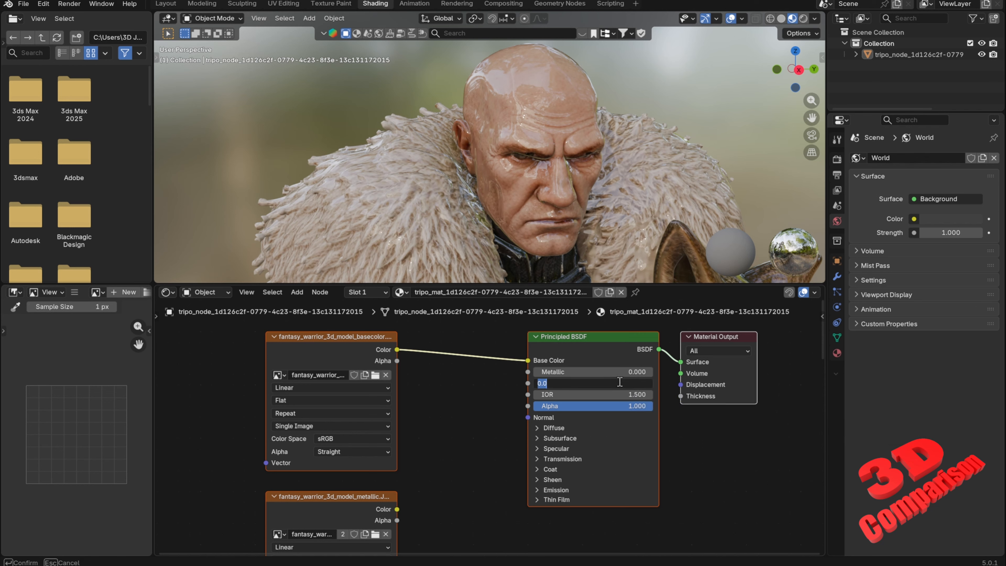
type("1")
key("Return")
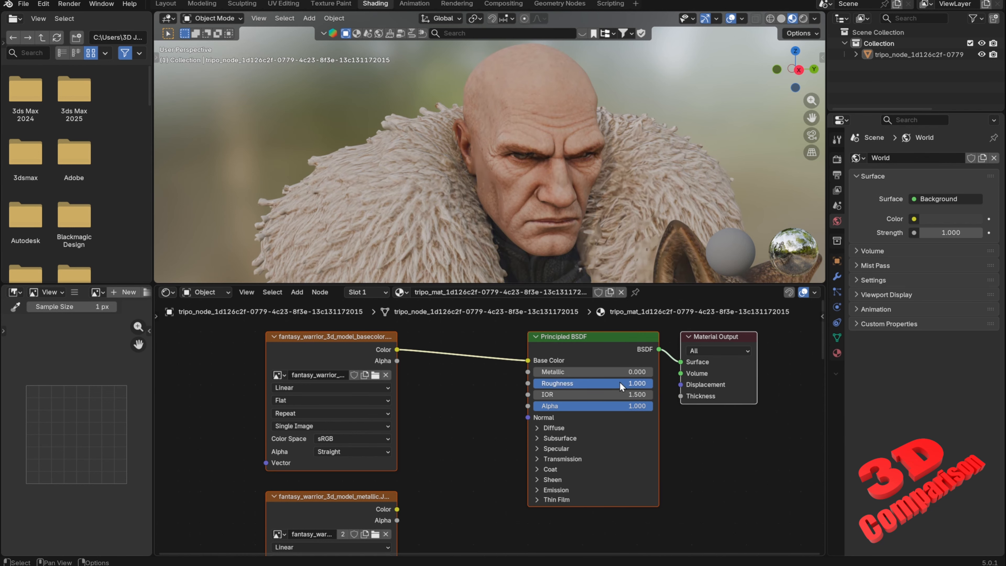
scroll(593, 145, "up", 2)
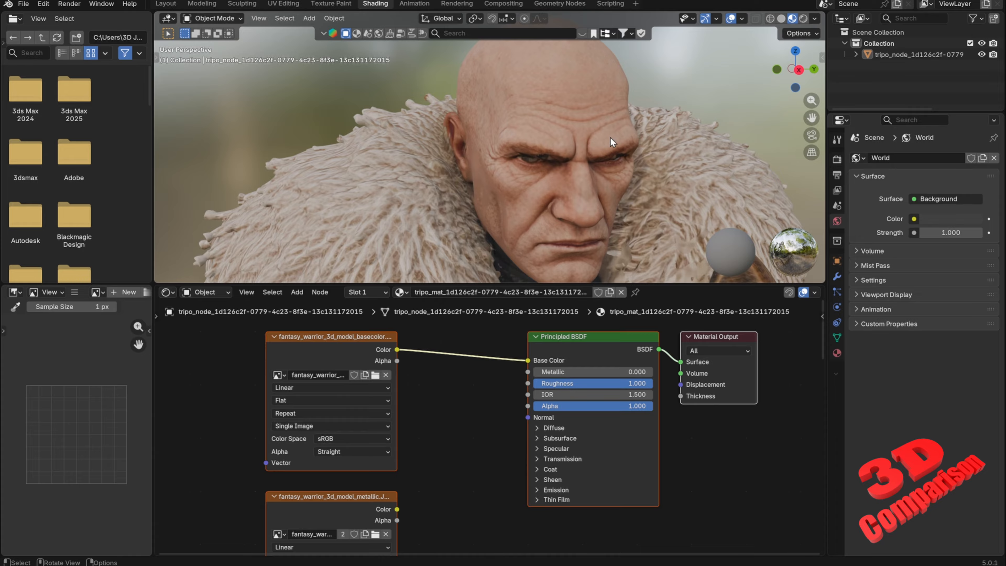
scroll(594, 155, "down", 5)
middle_click_drag(621, 212, 557, 175, "shift")
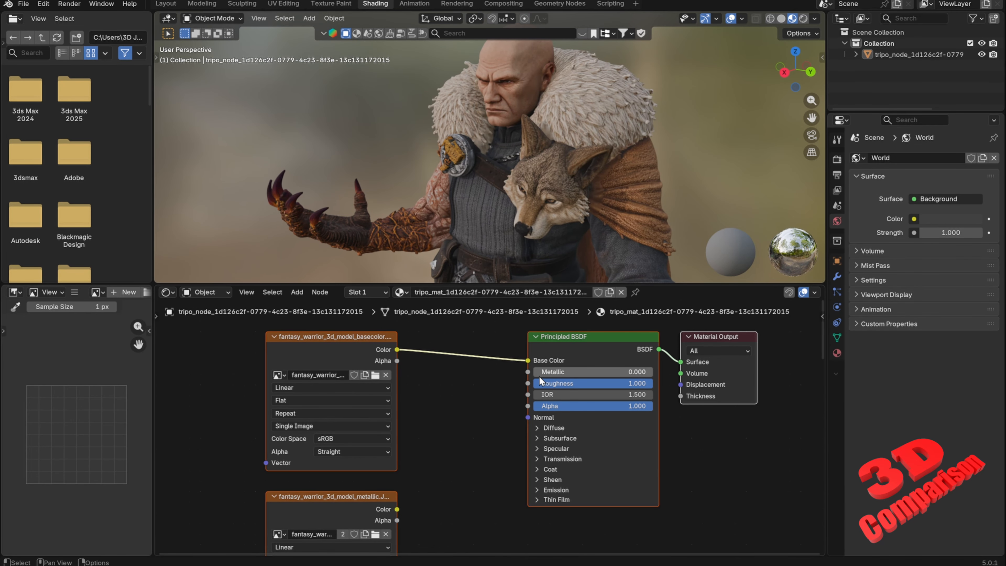
Undo the roughness change and the link removals so the textures connect to the Principled BSDF again
left_click(476, 427)
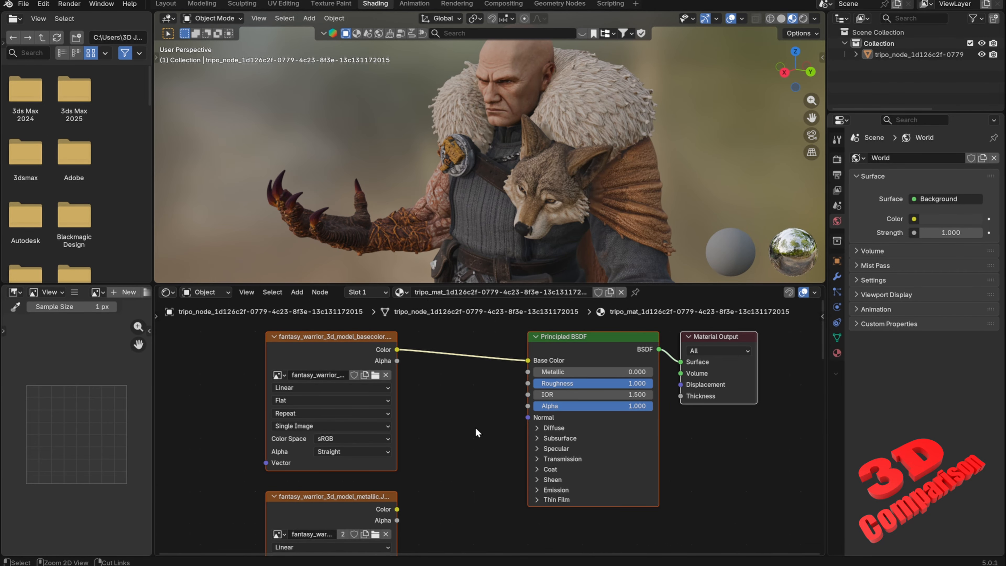
key("ctrl+z")
key("ctrl+z")
key("ctrl+shift+z")
key("ctrl+shift+z")
key("ctrl+shift+z")
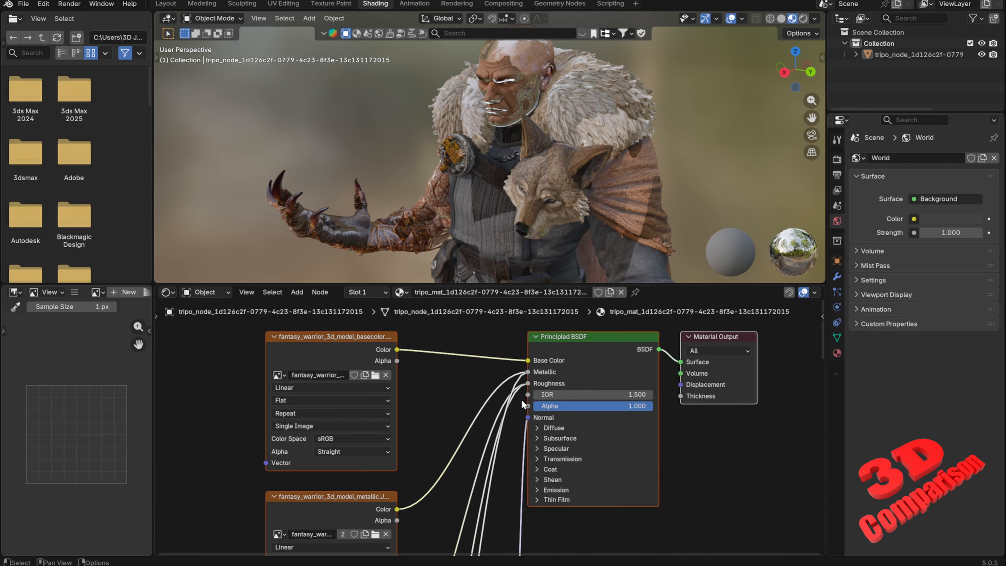
Unlink the Metallic, Roughness and Normal textures from the Principled BSDF, keeping only Base Color connected, and set Roughness to 1
left_click(558, 360)
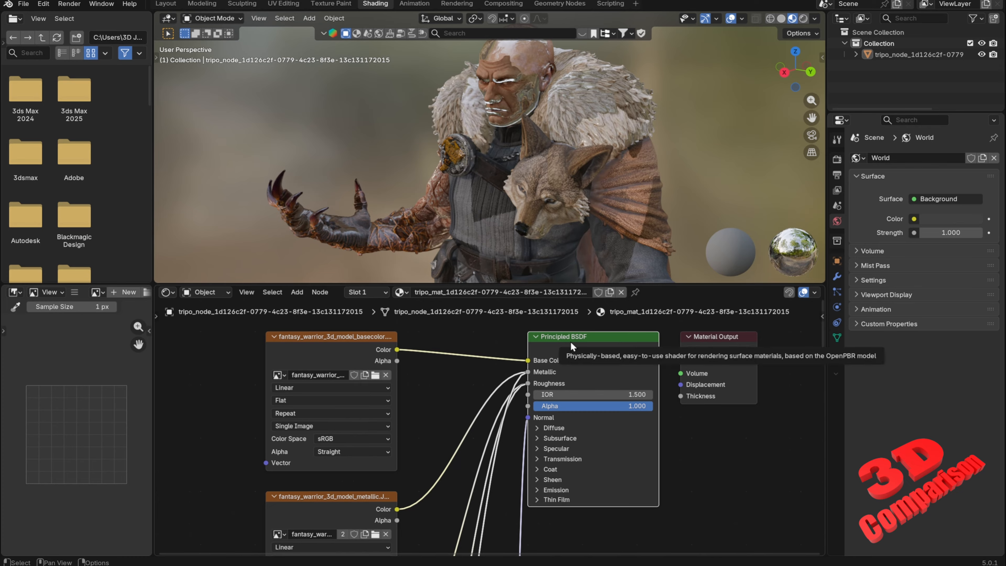
left_click_drag(528, 373, 465, 409)
middle_click_drag(495, 159, 518, 159)
scroll(503, 139, "up", 3)
middle_click_drag(502, 119, 483, 210, "shift")
left_click_drag(527, 384, 471, 412)
left_click_drag(528, 383, 456, 426)
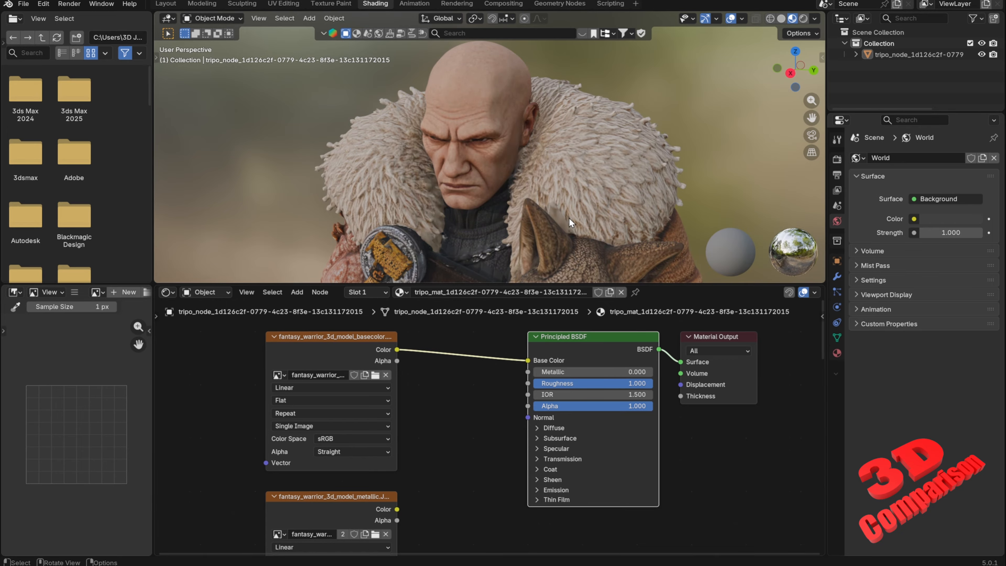
Return to the Layout workspace and view the whole warrior
scroll(576, 170, "down", 5)
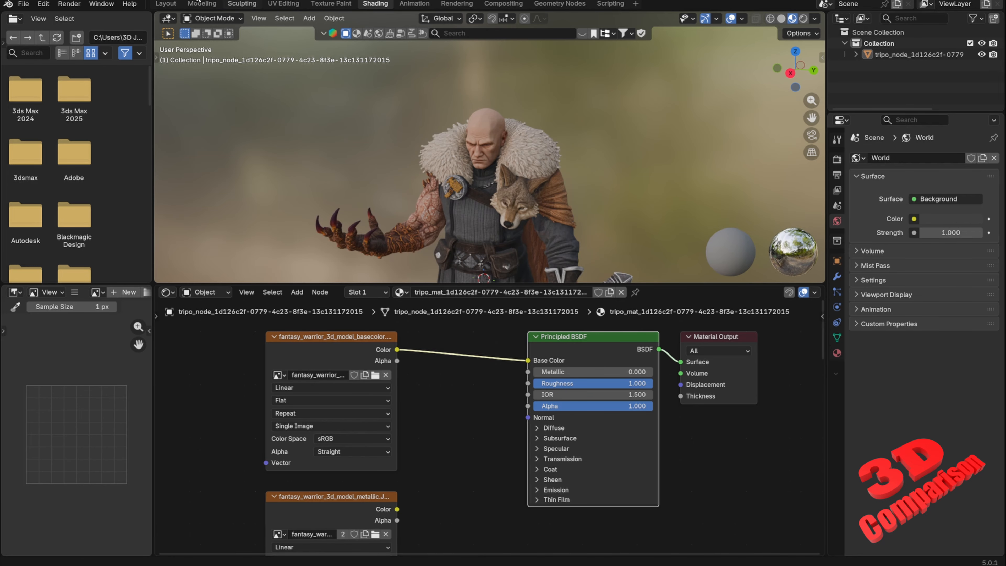
left_click(165, 3)
middle_click_drag(407, 179, 505, 278)
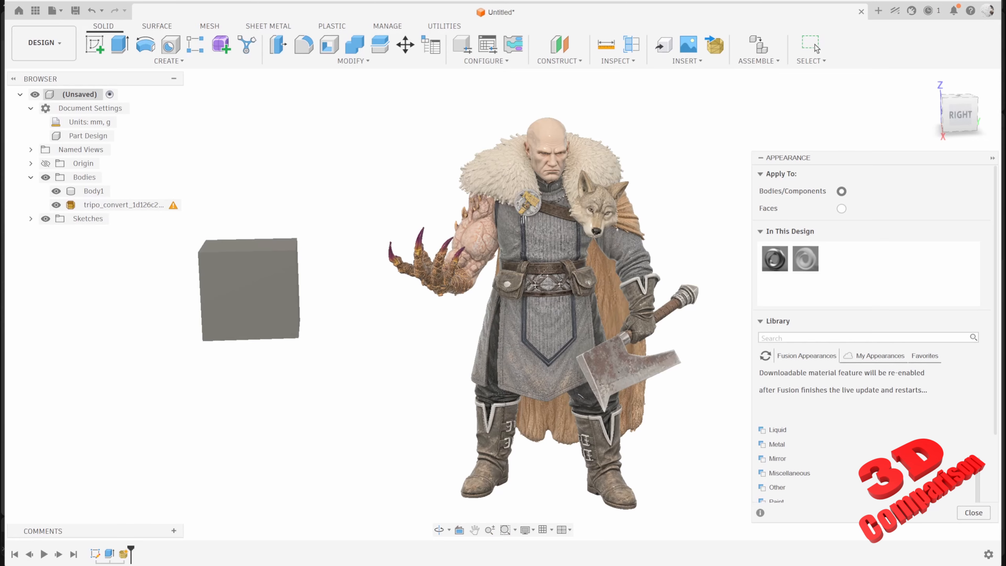
Switch to Fusion, select the warrior mesh and open the first appearance listed in this design for editing
left_click(571, 152)
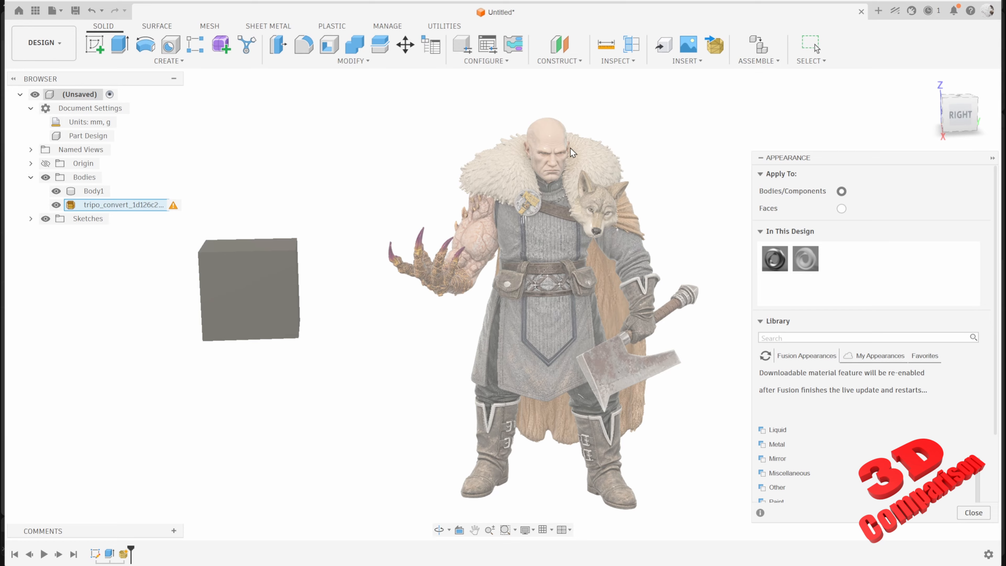
scroll(579, 152, "up", 2)
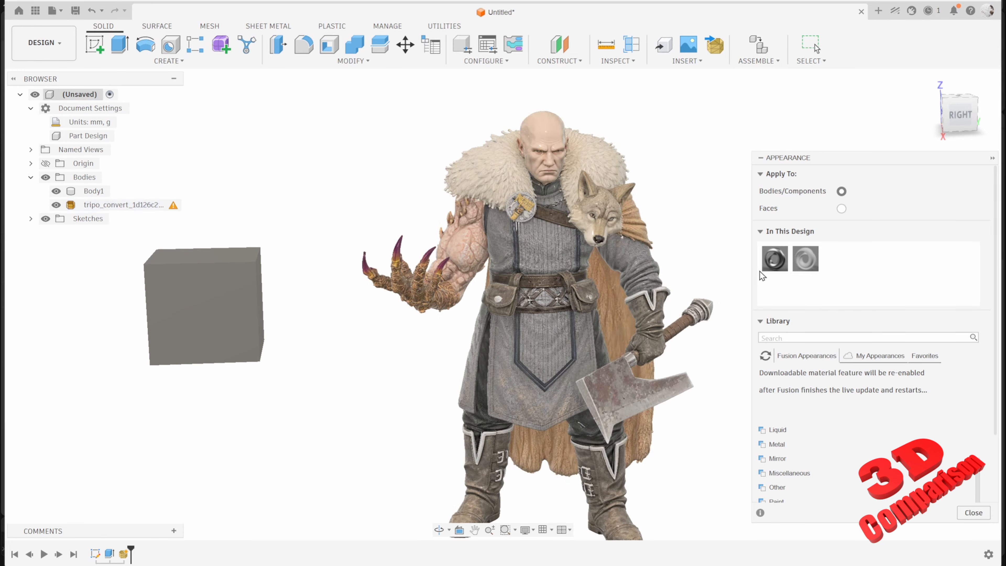
right_click(768, 261)
left_click(796, 271)
In the MTL file in Notepad, delete the map_Ns, map_Pr, map_refl, map_Pm and map_Bump lines, keeping map_Kd, and save
key("alt+Tab")
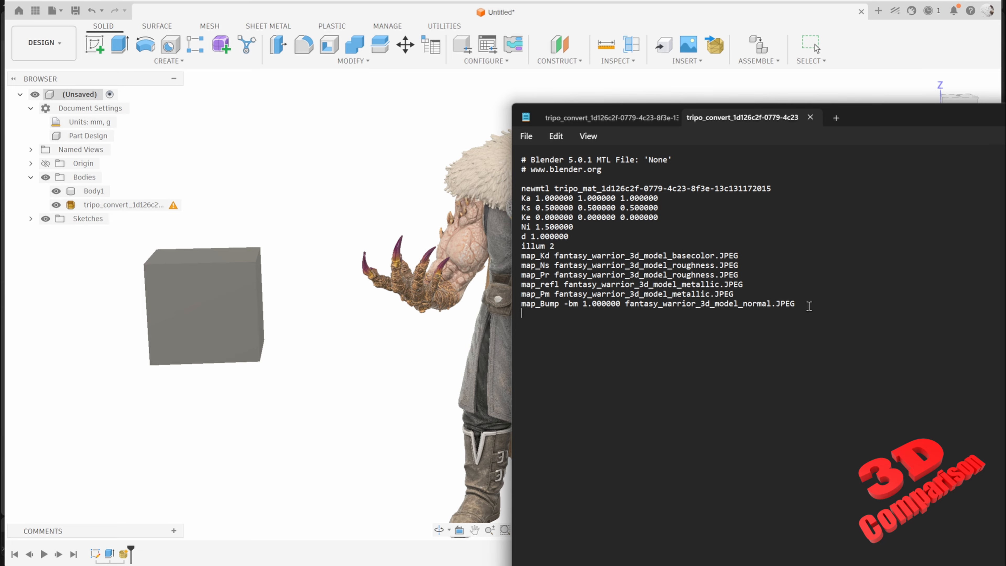
left_click_drag(809, 306, 519, 271)
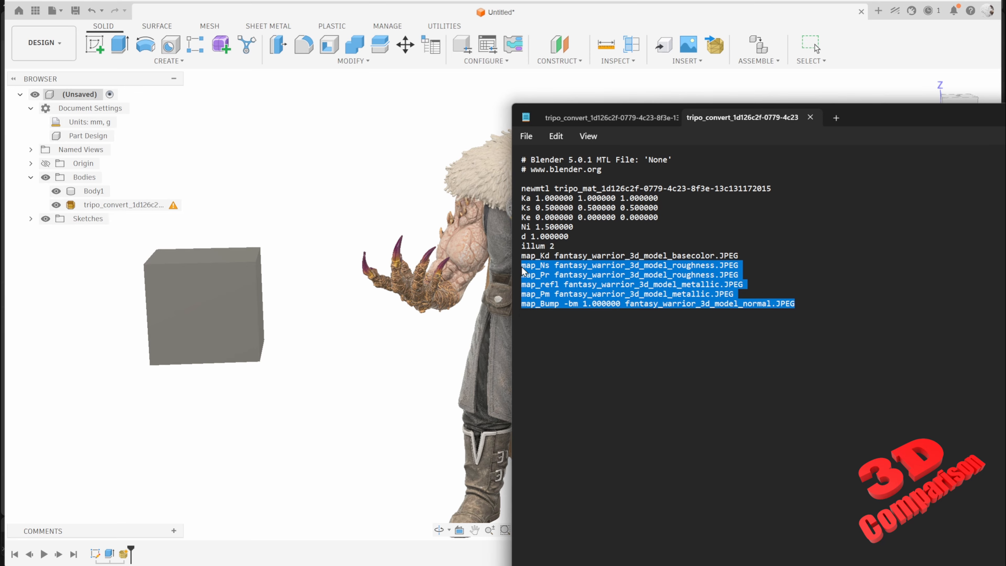
key("BackSpace")
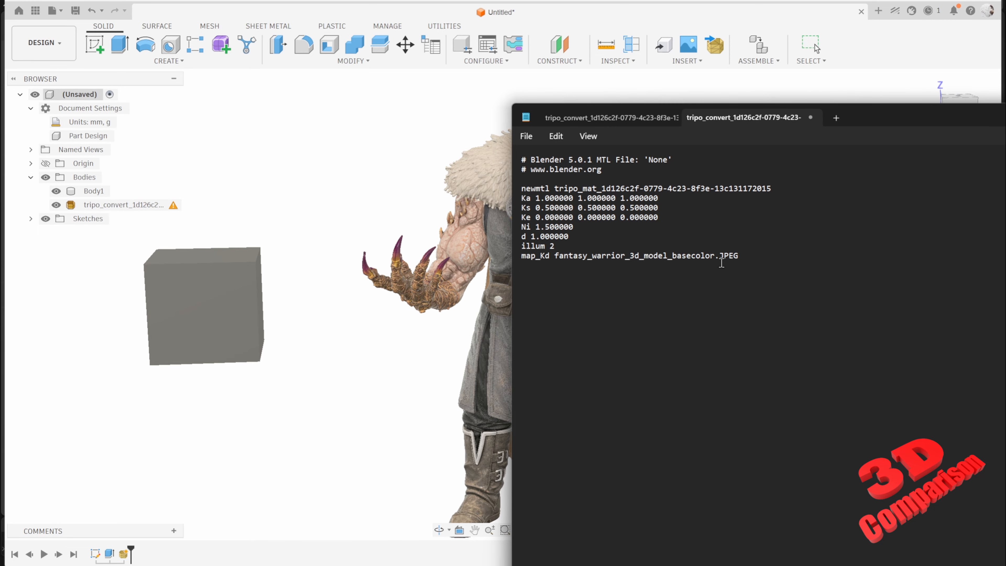
left_click(526, 136)
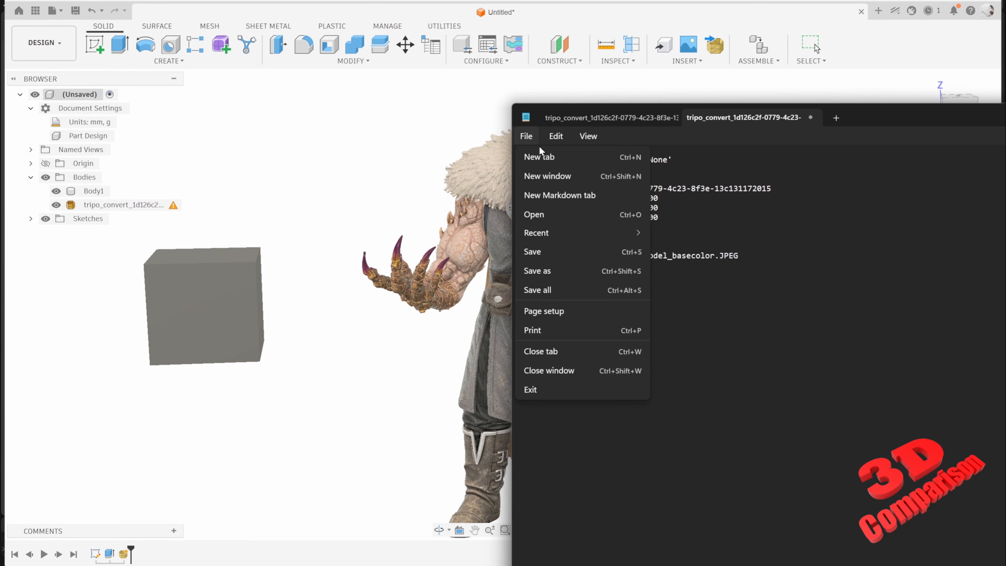
left_click(590, 250)
Close the edited MTL file and go back to the Fusion design
left_click_drag(947, 119, 651, 119)
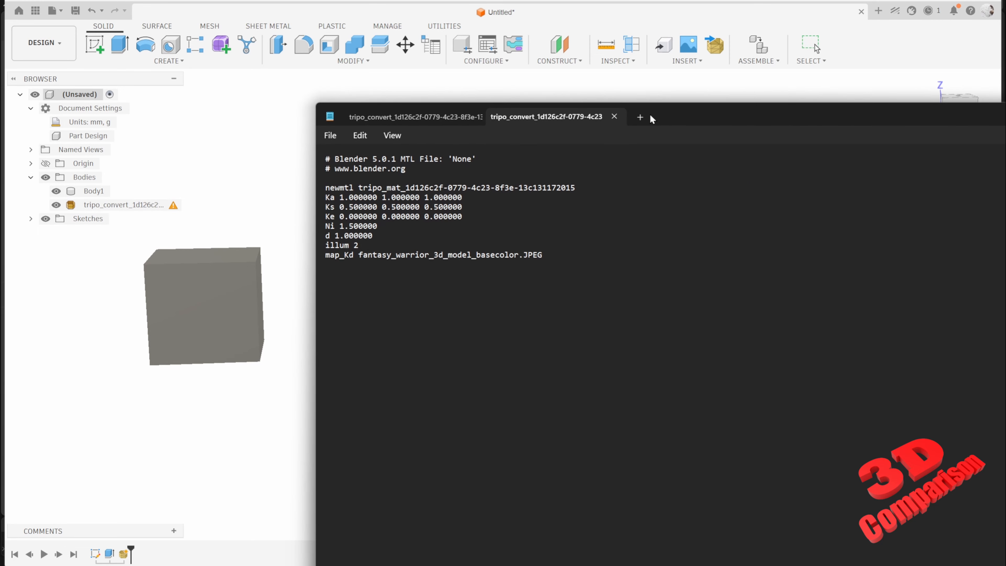
left_click(615, 117)
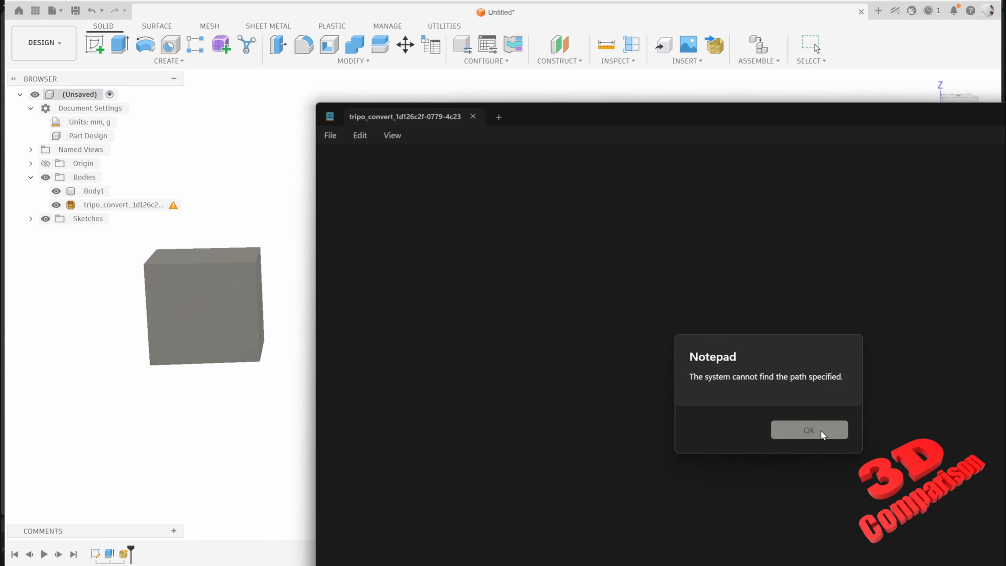
left_click(809, 430)
left_click(835, 90)
scroll(693, 192, "down", 2)
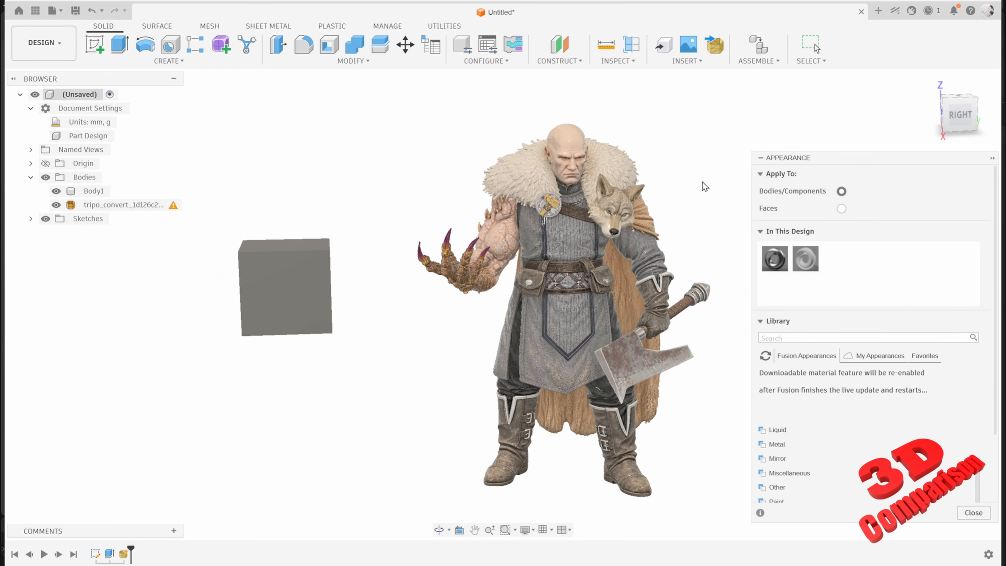
Insert the warrior OBJ mesh from the fantasy+warrior+3d+model folder in millimetres with its up direction flipped
left_click(714, 45)
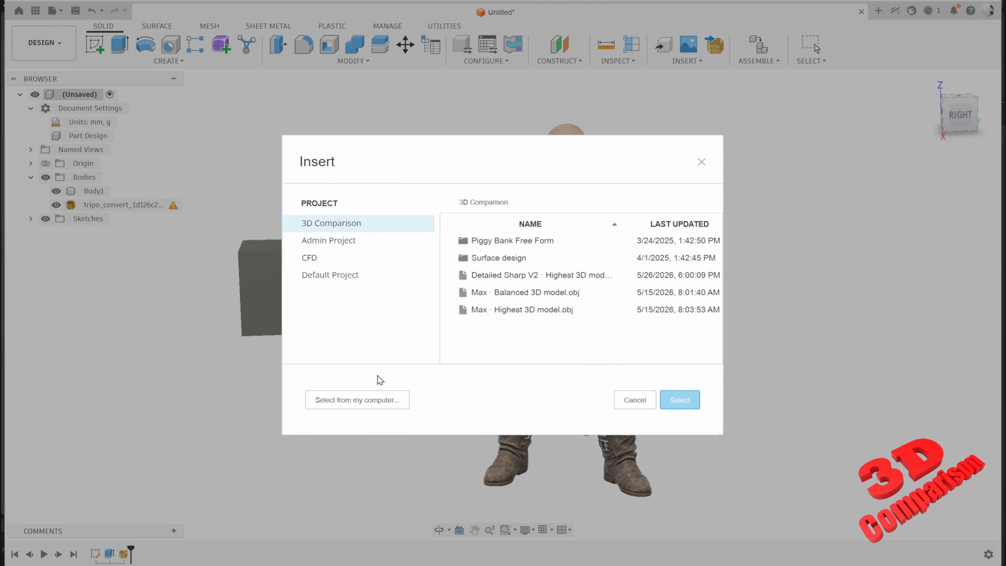
left_click(375, 400)
left_click(206, 106)
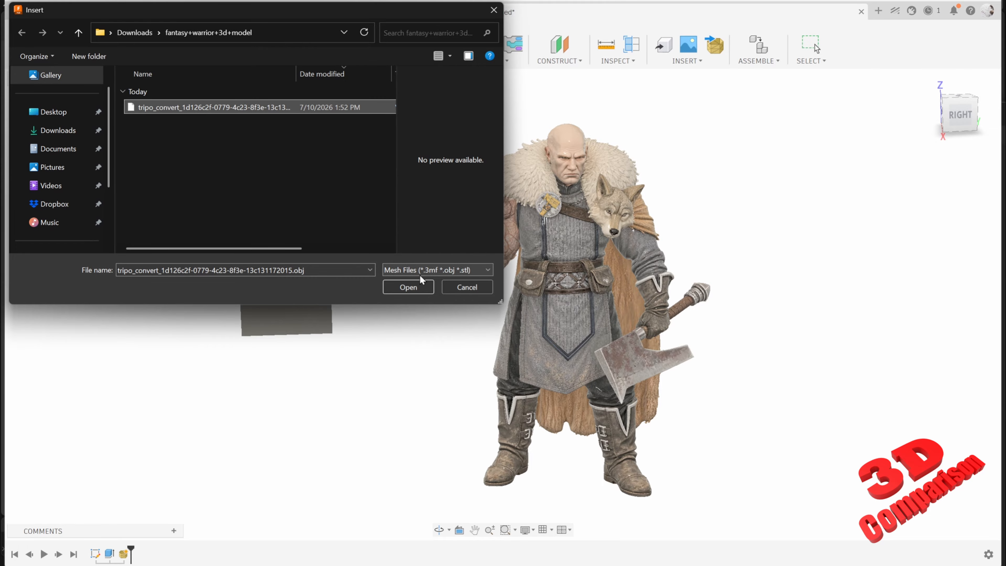
left_click(408, 287)
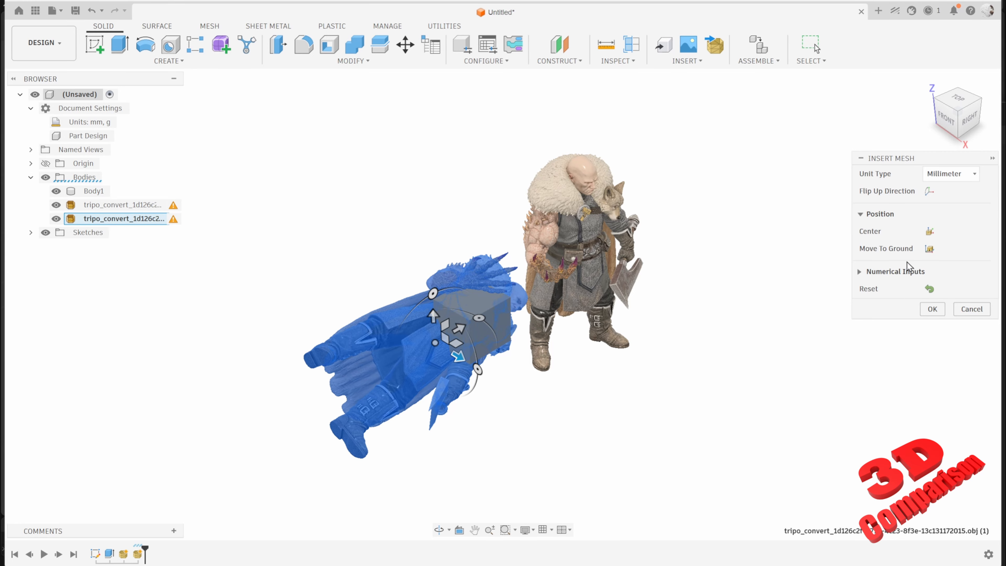
left_click(929, 191)
left_click(934, 309)
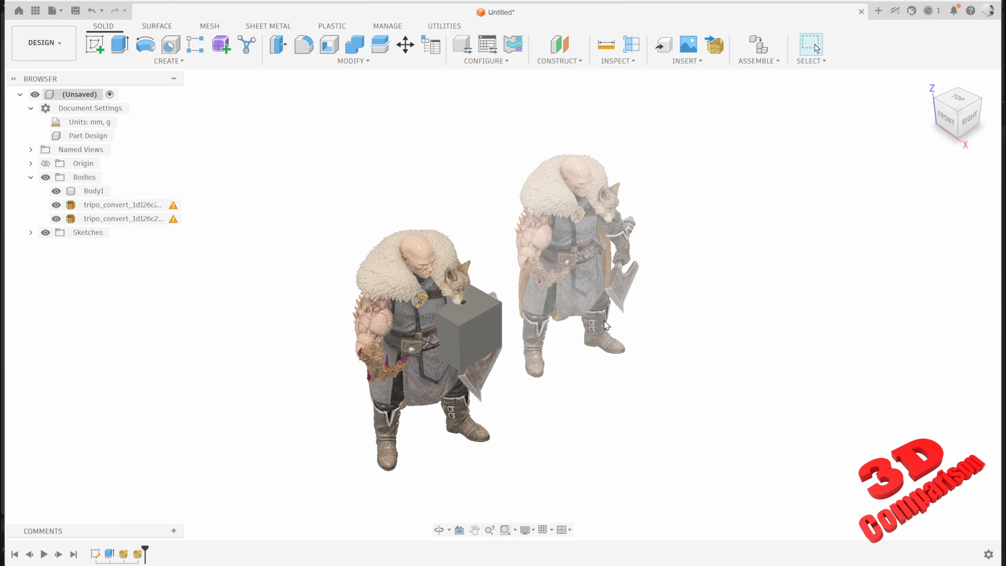
Compare the surface shine of the two warrior meshes up close and from the Right view
scroll(608, 315, "down", 3)
scroll(511, 294, "up", 8)
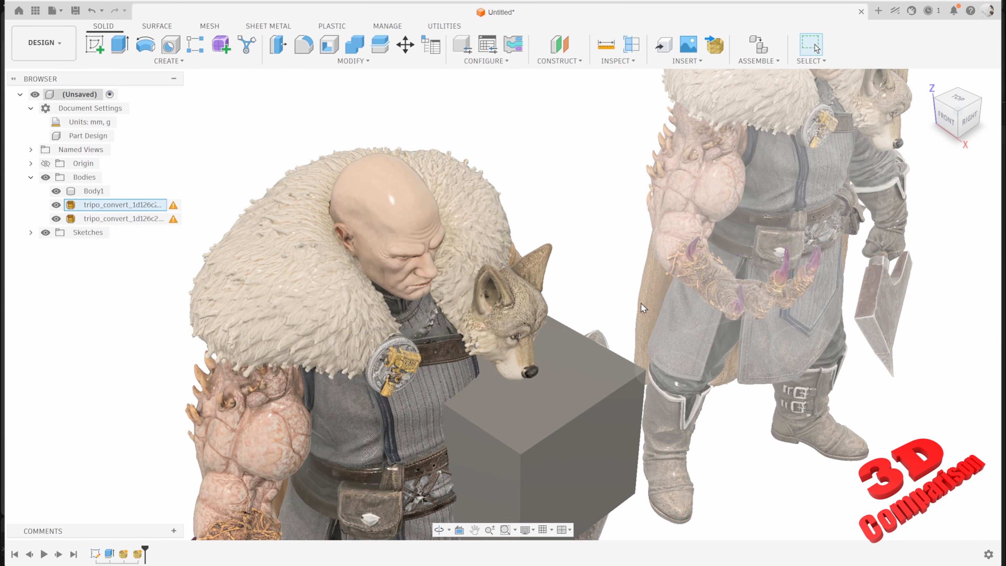
middle_click_drag(641, 303, 592, 281, "shift")
scroll(592, 281, "up", 3)
left_click(956, 118)
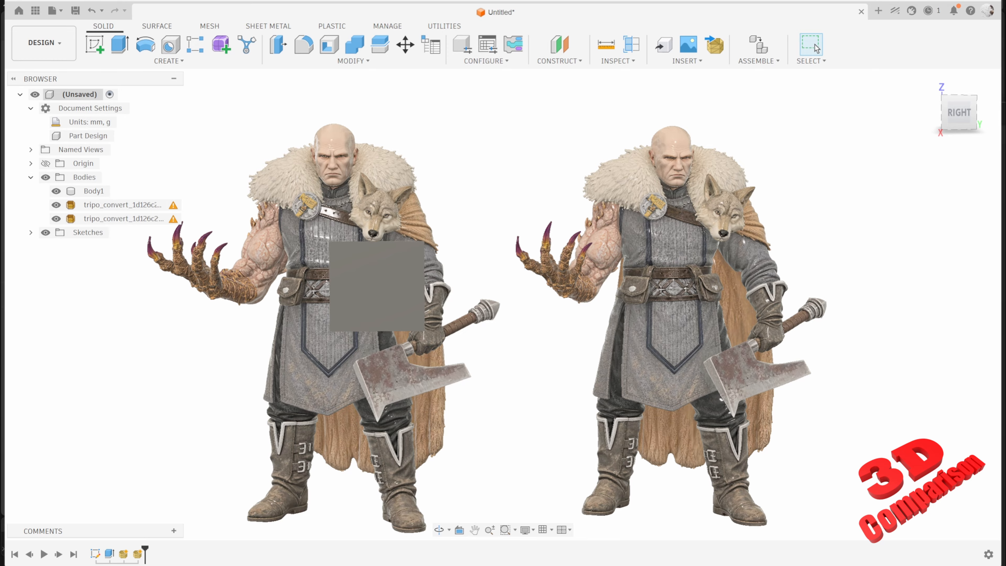
Delete the roughness, normal and metallic texture images from the fantasy+warrior+3d+model folder, keeping basecolor
left_click_drag(4, 286, 691, 113)
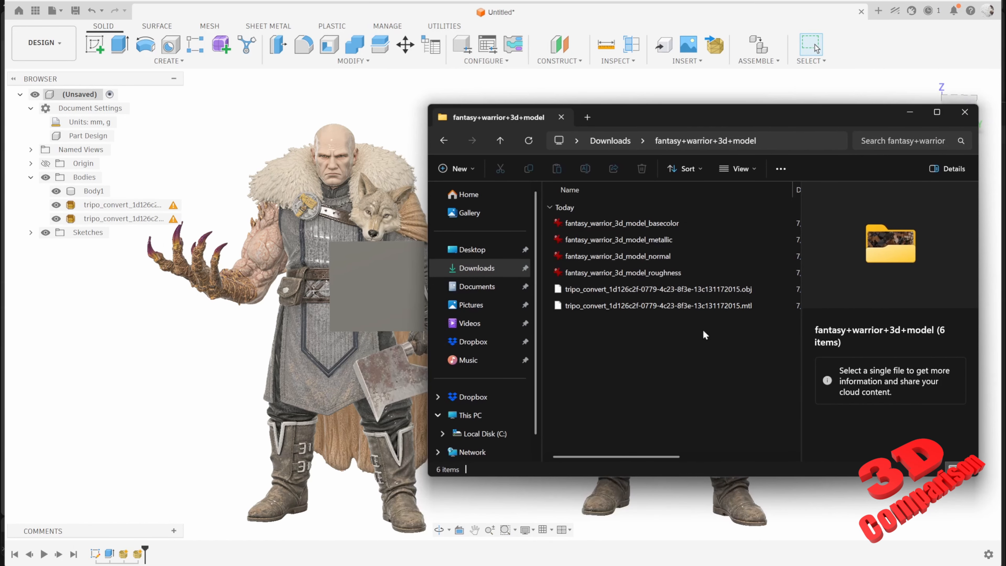
left_click(675, 271)
left_click(674, 239, "ctrl")
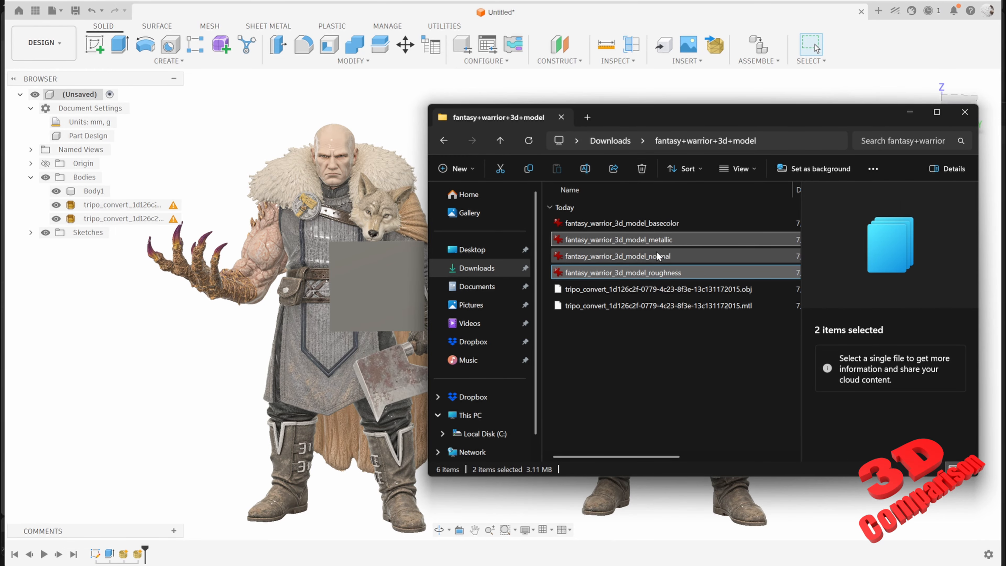
key("Delete")
left_click(664, 240)
key("Delete")
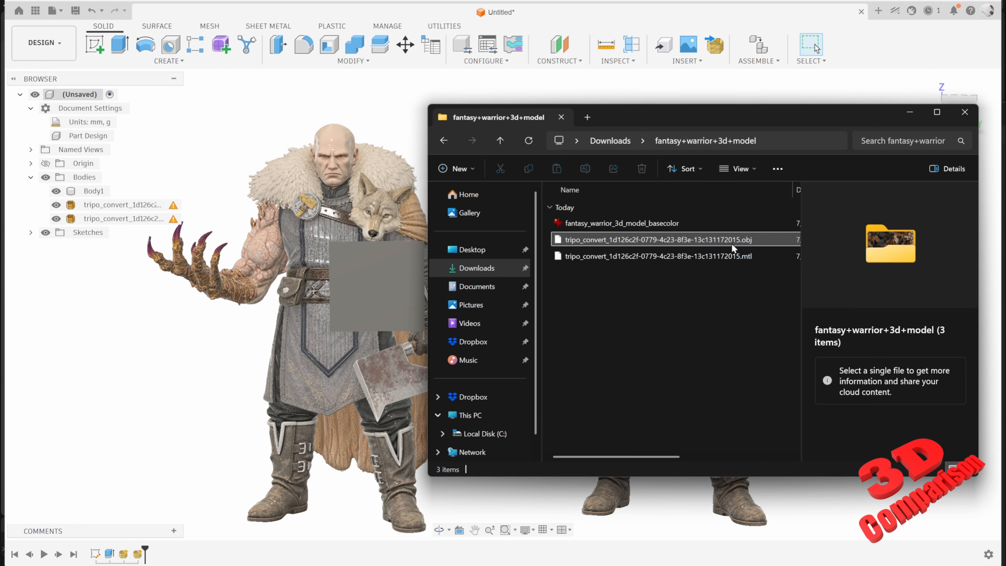
Open the warrior's MTL file in Notepad to check its contents
left_click(736, 261)
right_click(736, 261)
left_click(789, 437)
Create a new part design with millimetre and gram units
left_click(55, 11)
left_click(68, 29)
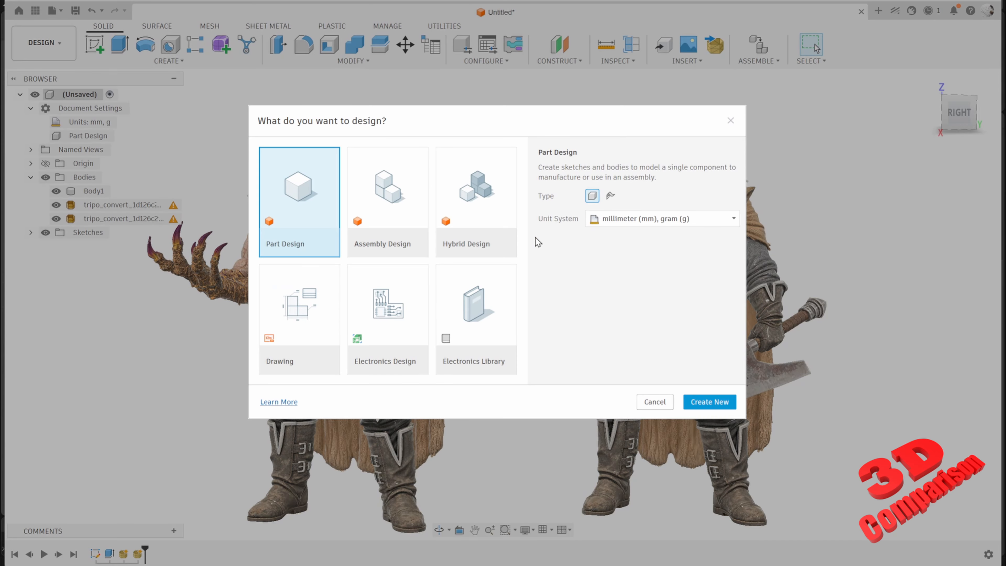
left_click(709, 402)
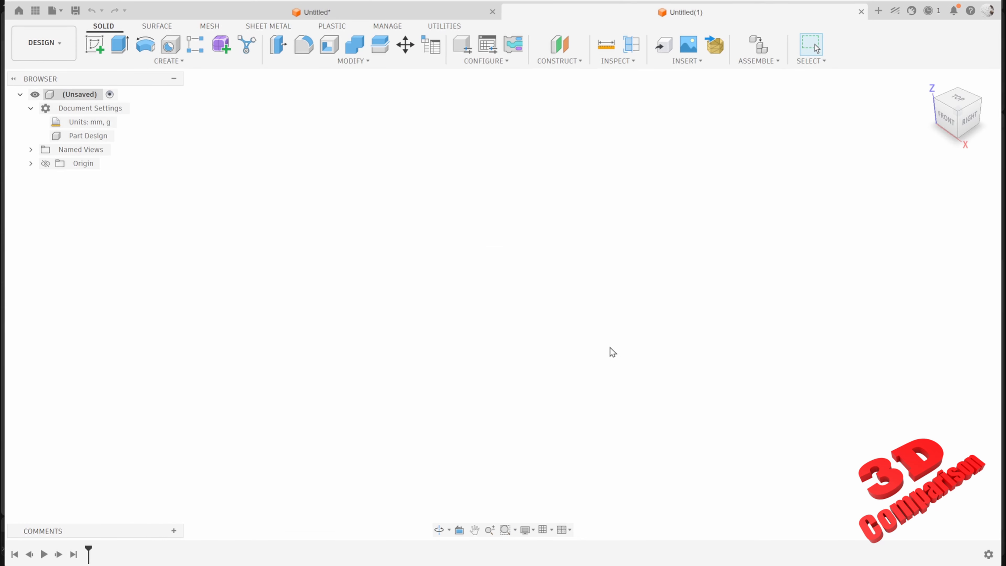
Insert the warrior OBJ mesh from the fantasy+warrior+3d+model folder in millimetres with its up direction flipped
left_click(720, 57)
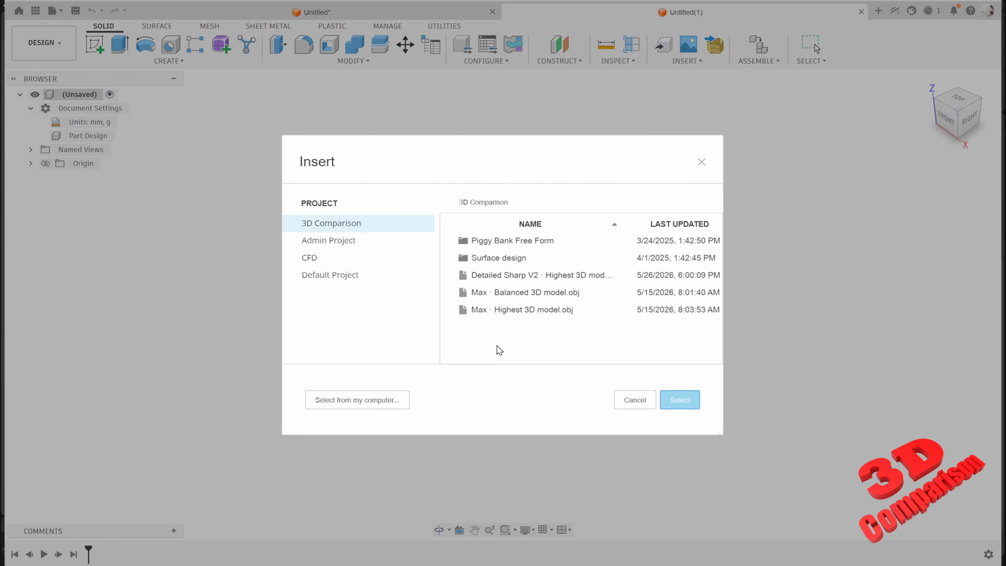
left_click(367, 400)
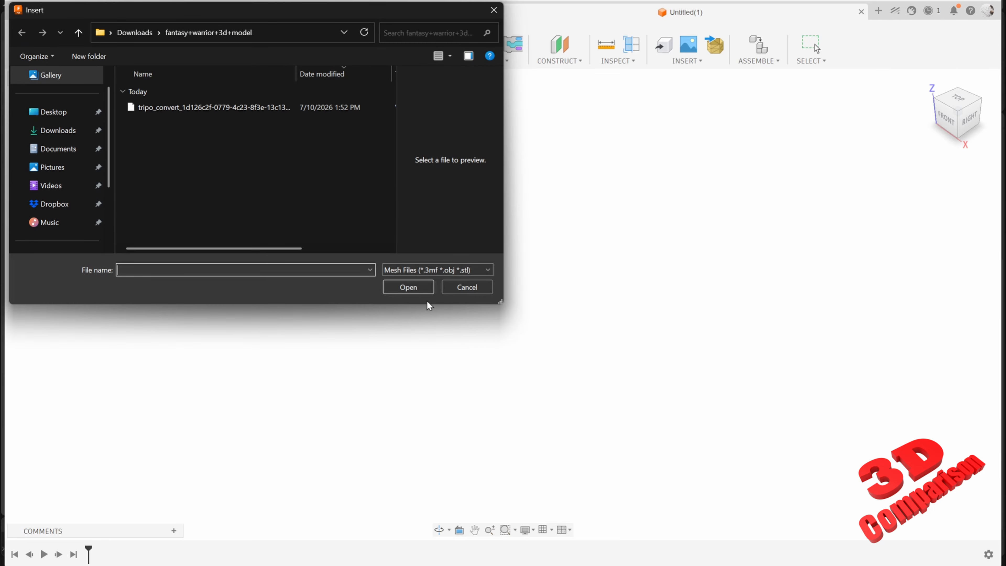
type("arrior+3d+model\\tripo_convert_1d126c2f-0779-4c23-8f3e-13c131172015.obj\"")
left_click(272, 111)
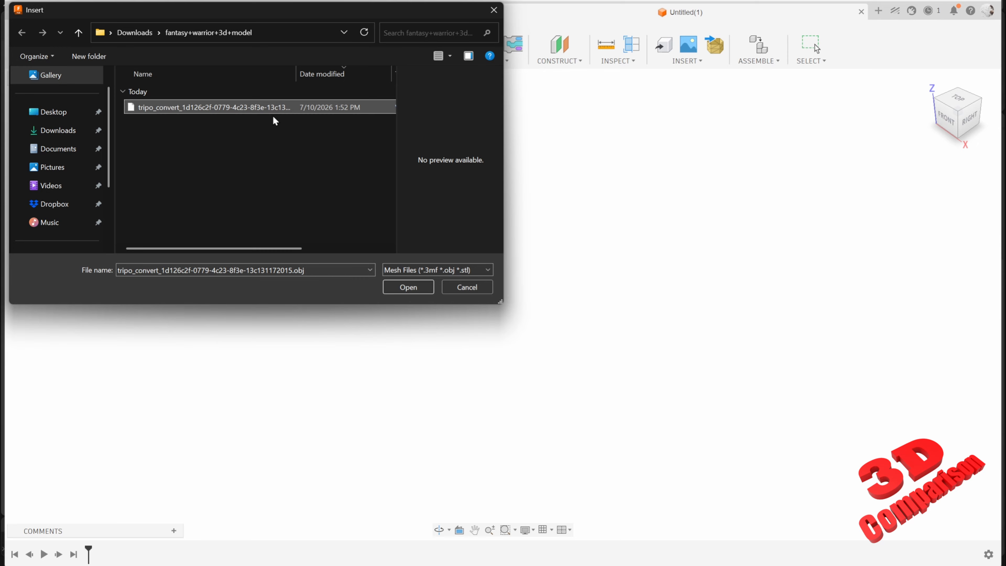
left_click(407, 287)
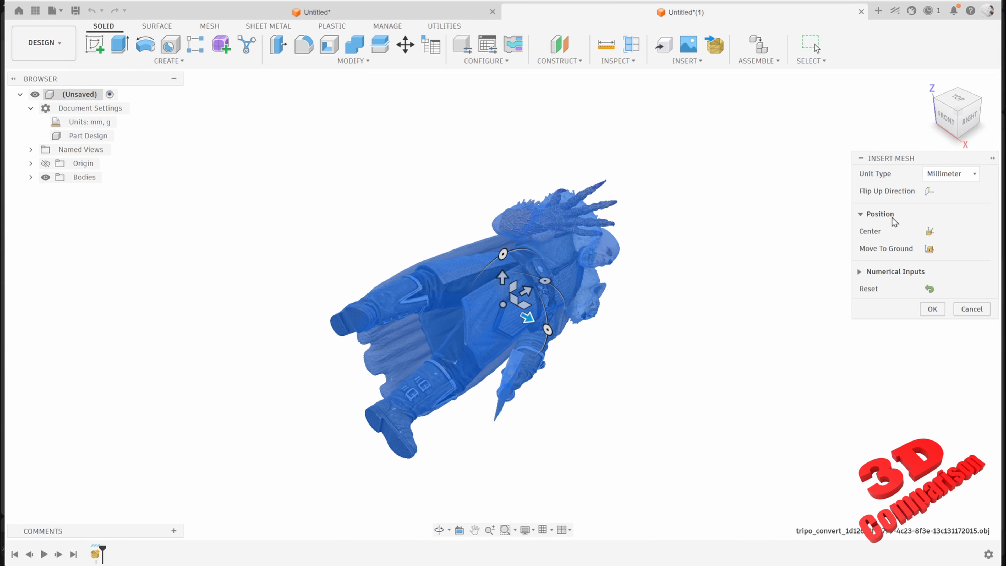
left_click(928, 193)
left_click(929, 310)
Examine the shine on the new design's warrior up close, and compare it with the two warriors in the first design
middle_click_drag(590, 285, 536, 174, "shift")
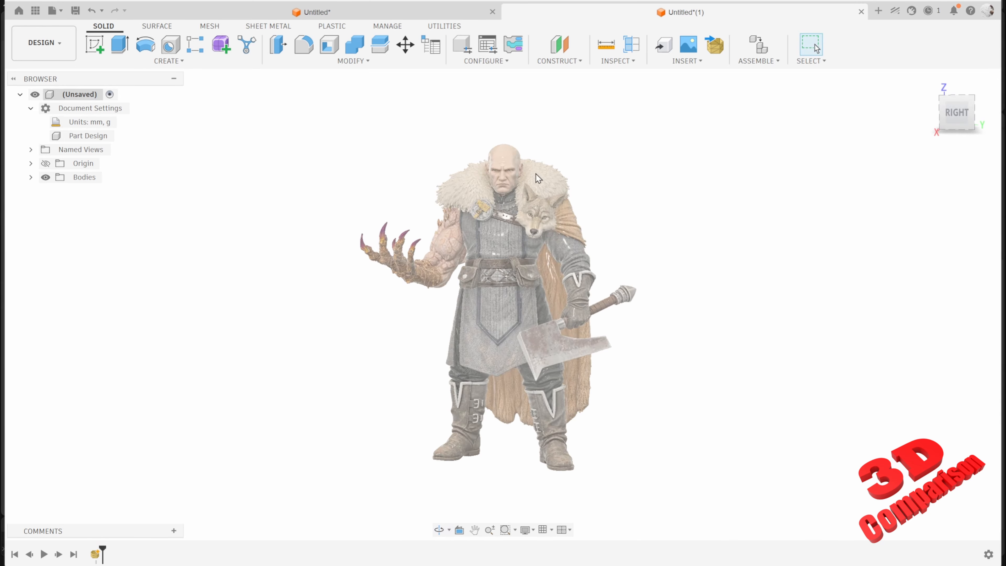
scroll(505, 149, "up", 8)
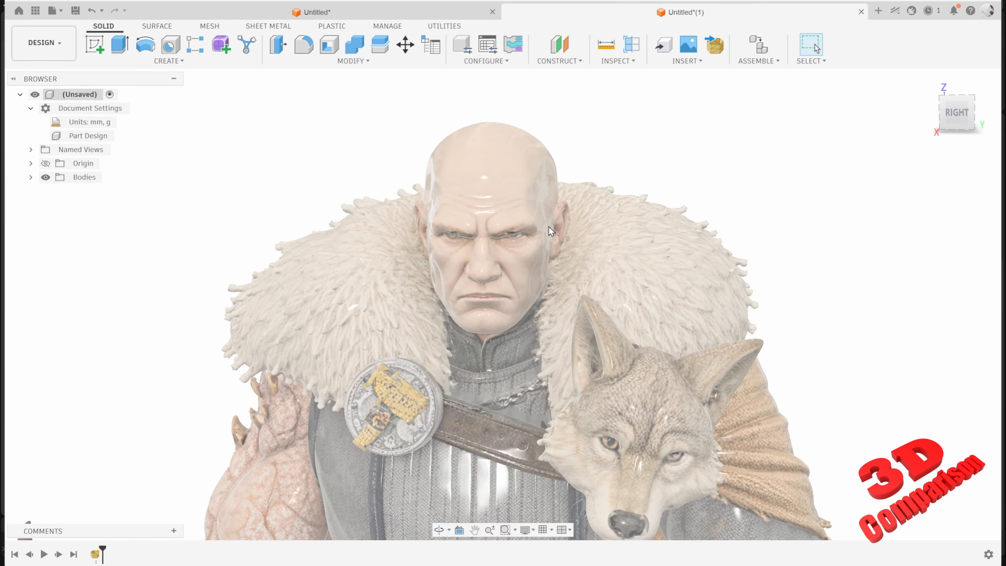
middle_click_drag(548, 227, 509, 194, "shift")
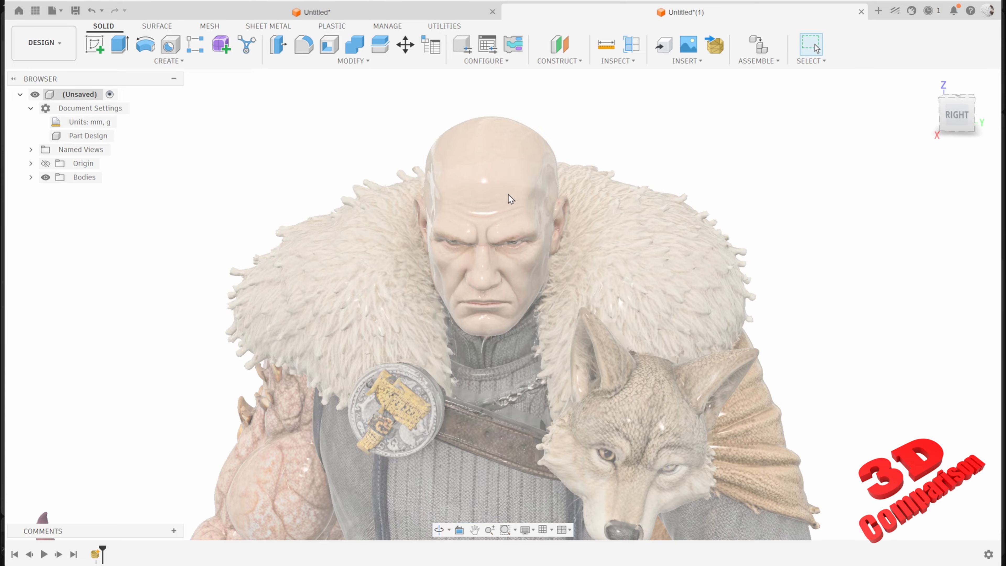
scroll(510, 202, "down", 3)
left_click(390, 16)
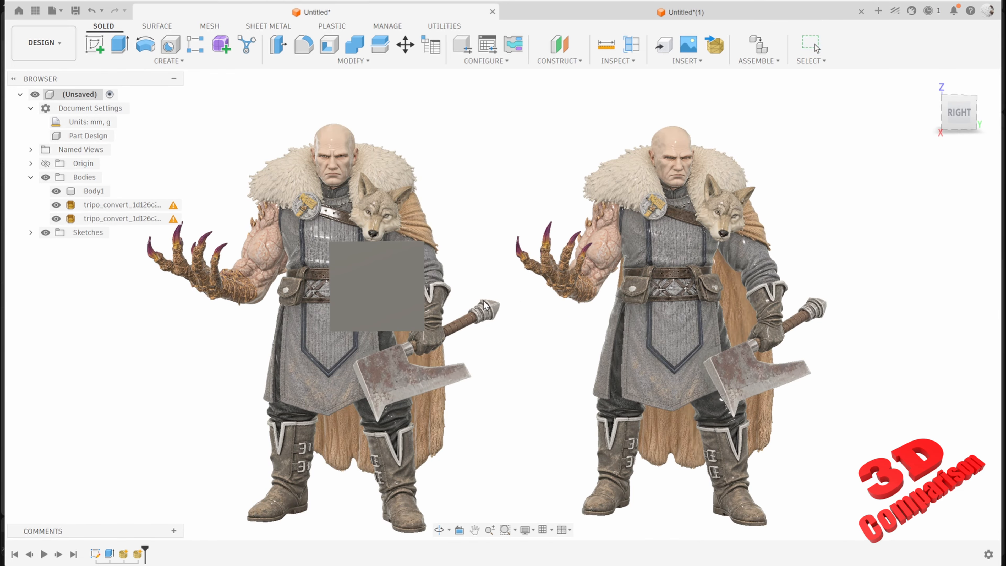
middle_click_drag(532, 321, 549, 283, "shift")
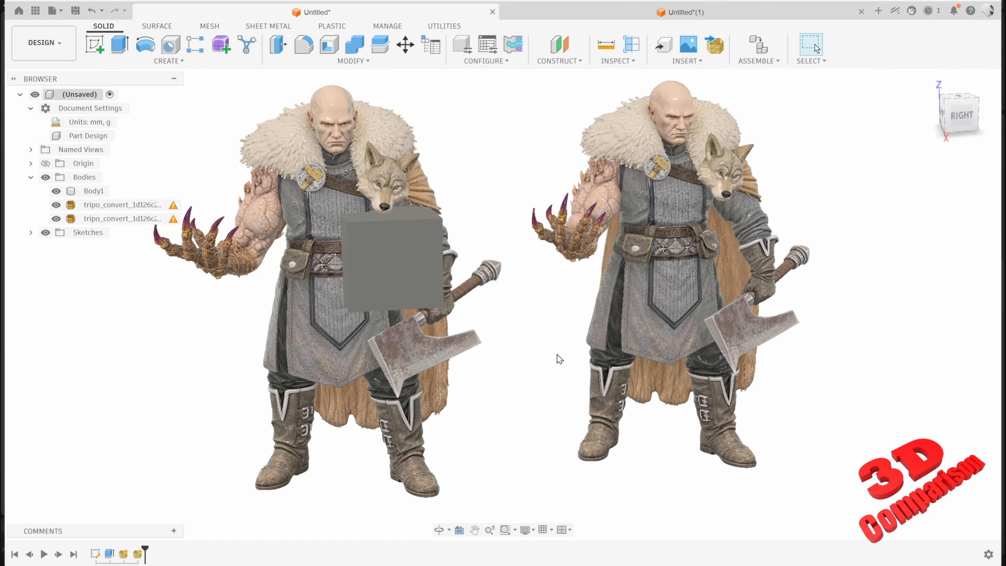
middle_click_drag(685, 342, 698, 292, "shift")
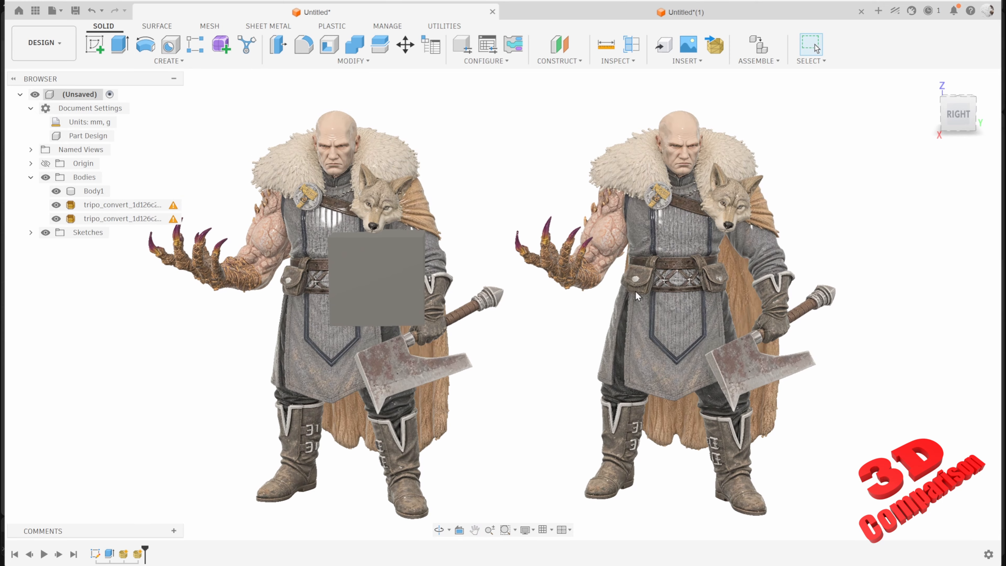
mouse_move(634, 290)
middle_mouse_down("shift")
mouse_move(670, 302)
mouse_move(634, 298)
middle_mouse_up("shift")
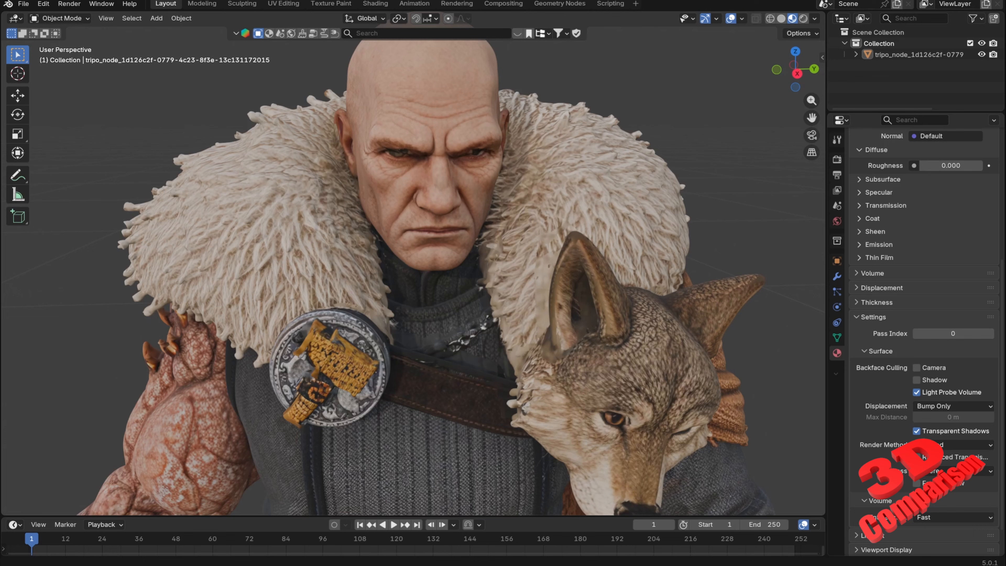
Switch to Blender and examine the warrior's appearance and its shader node connections, returning to the Layout workspace
scroll(559, 288, "down", 4)
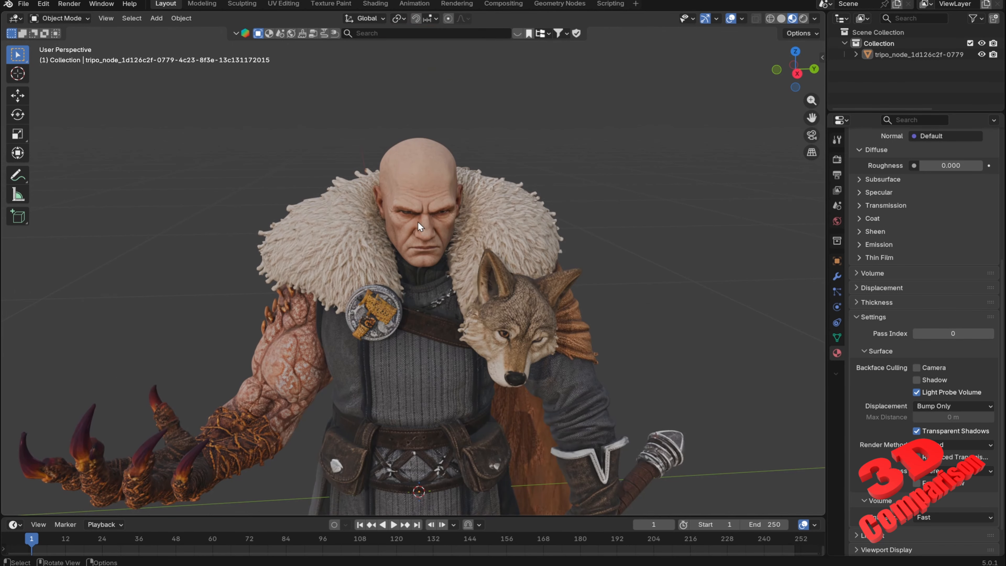
left_click(417, 221)
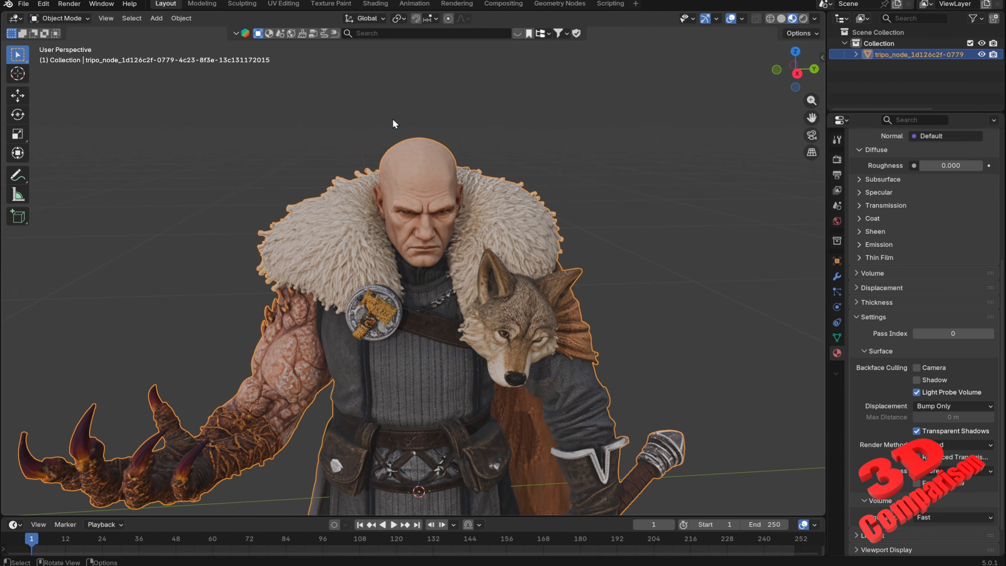
left_click(375, 4)
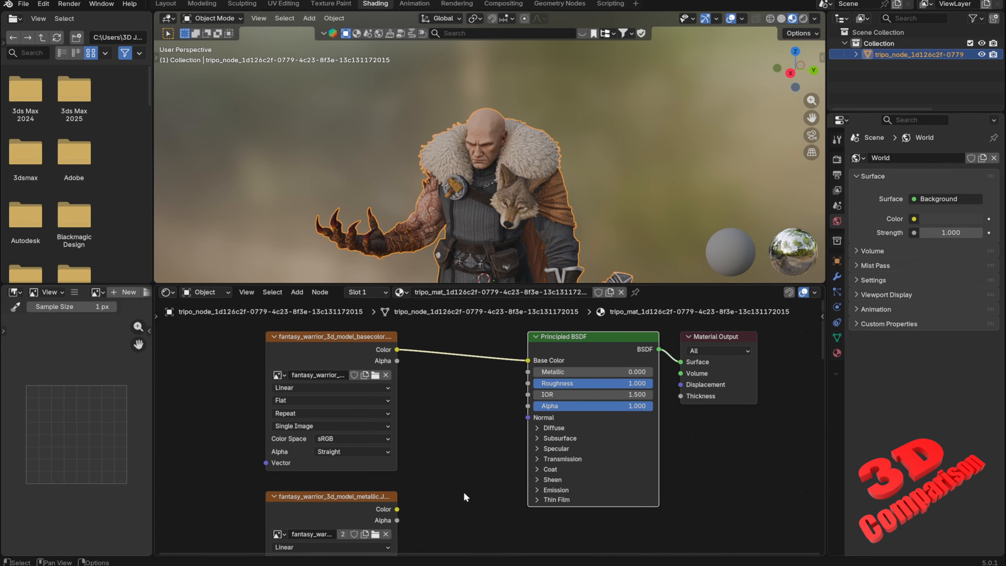
middle_click_drag(471, 499, 471, 460)
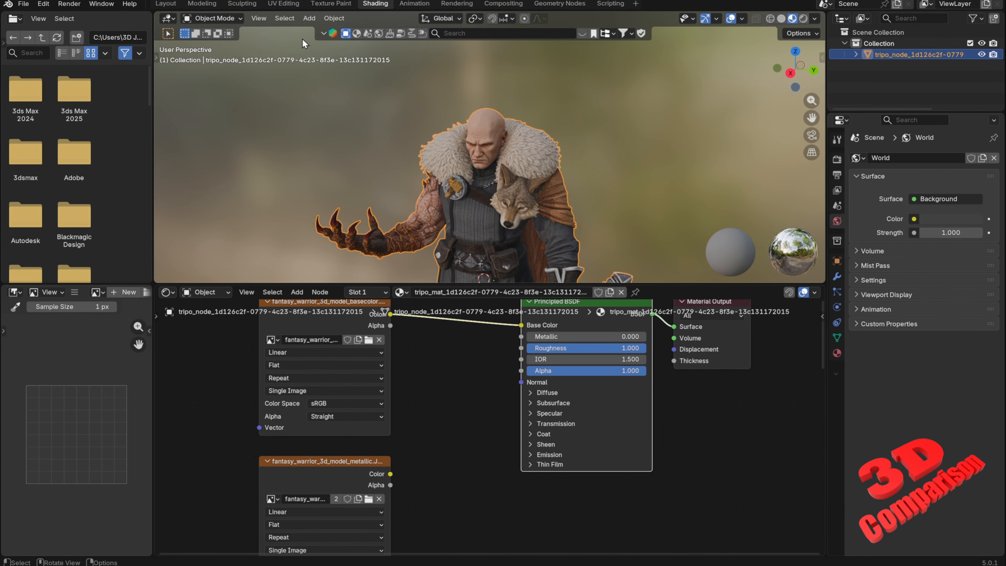
left_click(166, 3)
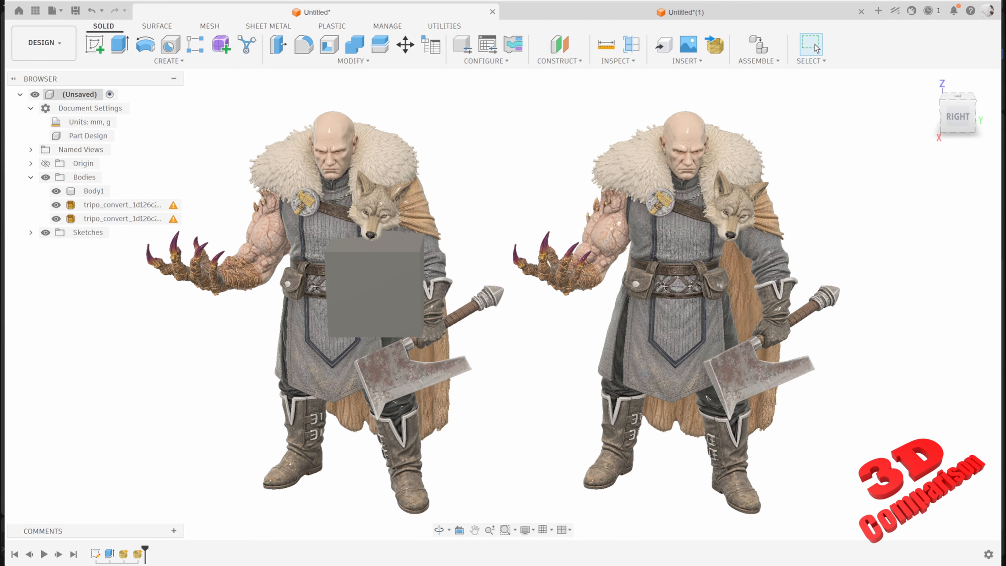
Delete the basecolor texture image from the fantasy+warrior+3d+model folder and return to the first Fusion design
mouse_move(517, 565)
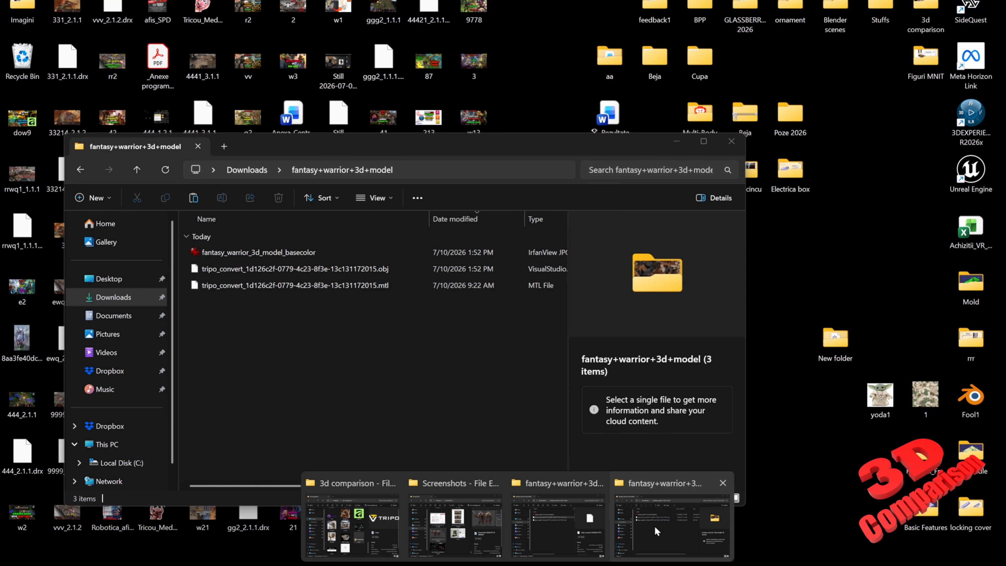
left_click(654, 526)
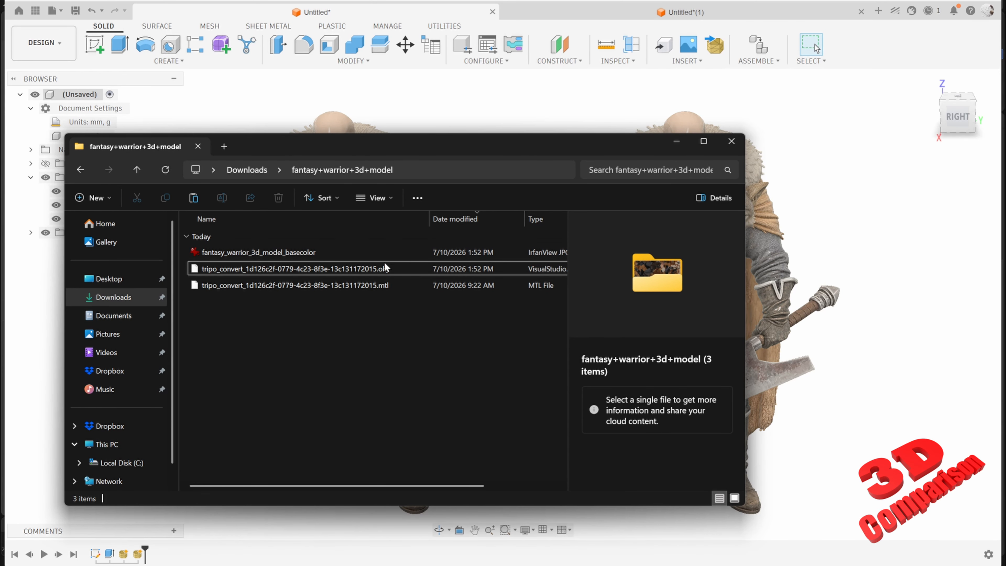
left_click(322, 255)
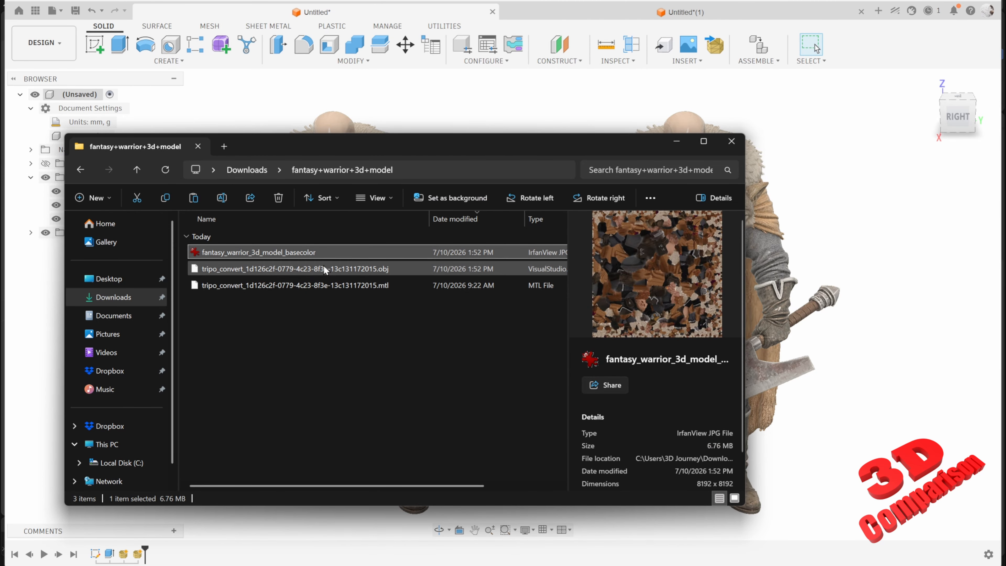
key("Delete")
left_click(816, 91)
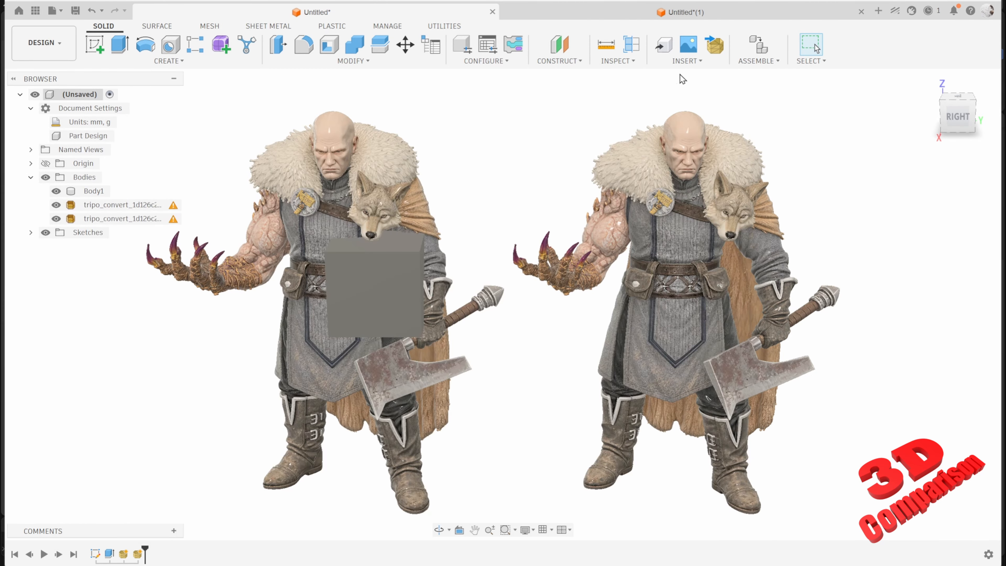
Insert the OBJ warrior without its basecolor texture into the first design, in millimetres with its up direction flipped
left_click(716, 49)
left_click(369, 407)
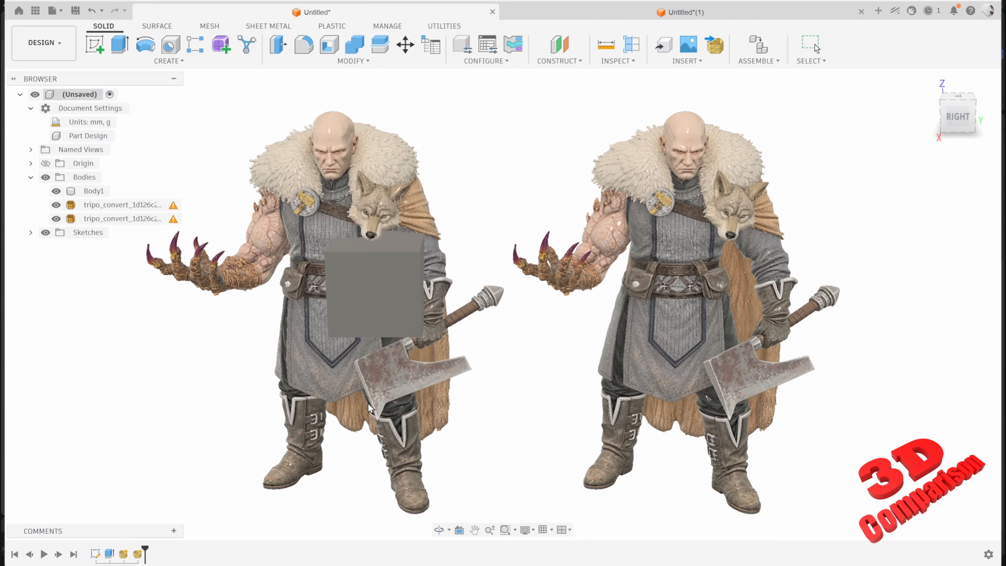
left_click(411, 287)
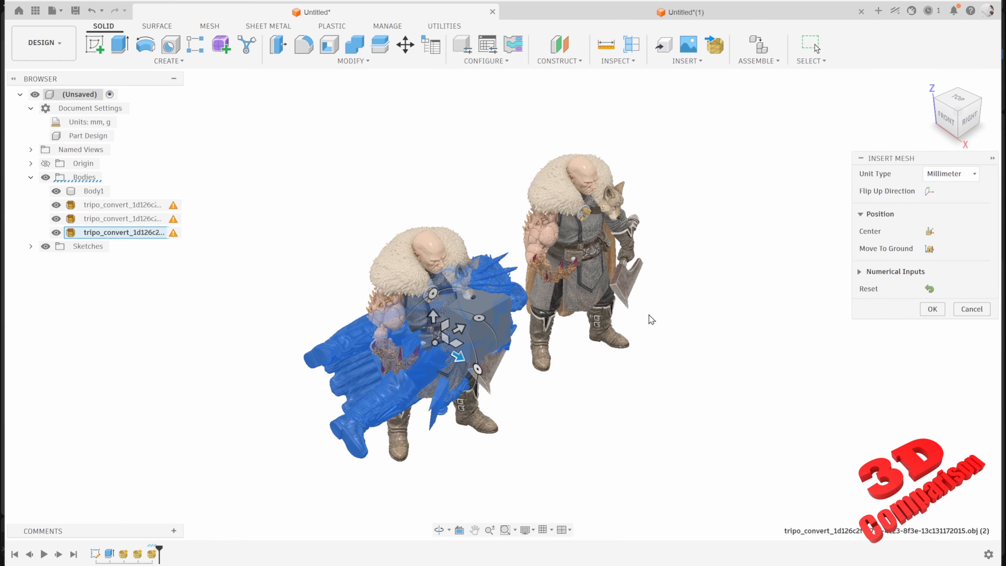
left_click(929, 191)
left_click(931, 309)
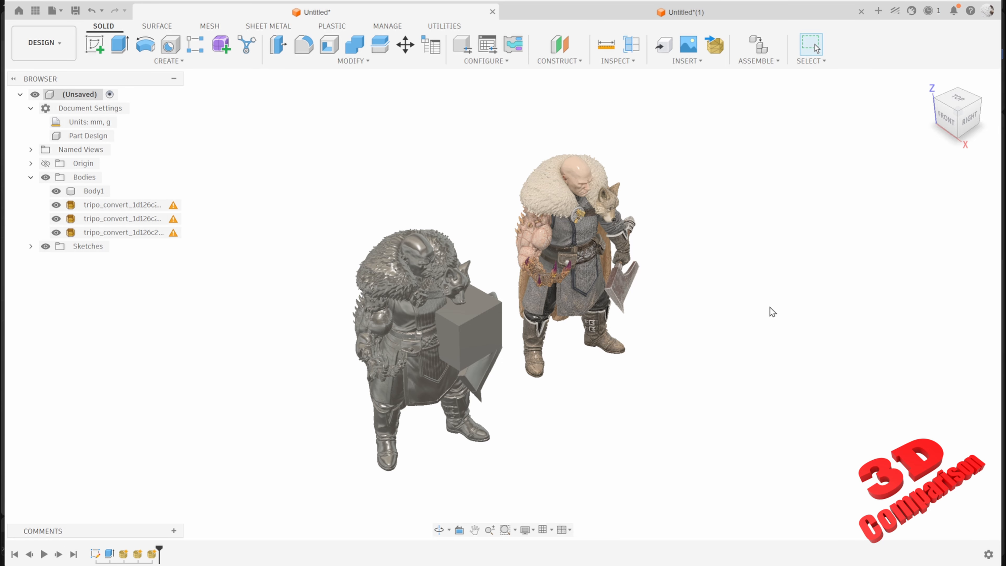
Try moving the untextured grey warrior mesh -0.658 mm along Y, beside the two textured warriors
left_click(414, 287)
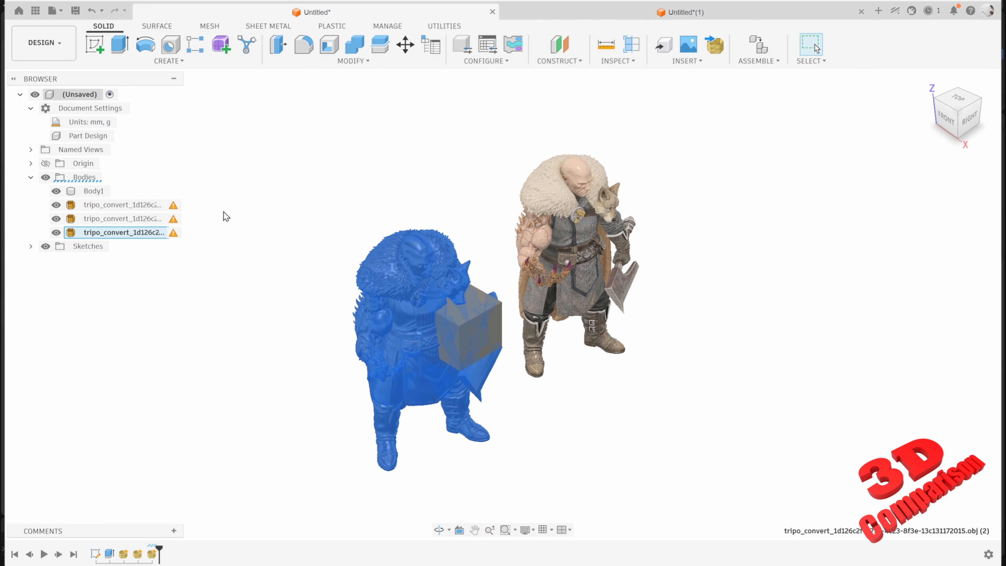
left_click(405, 44)
left_click_drag(464, 266, 574, 364)
middle_click_drag(635, 395, 562, 353, "shift")
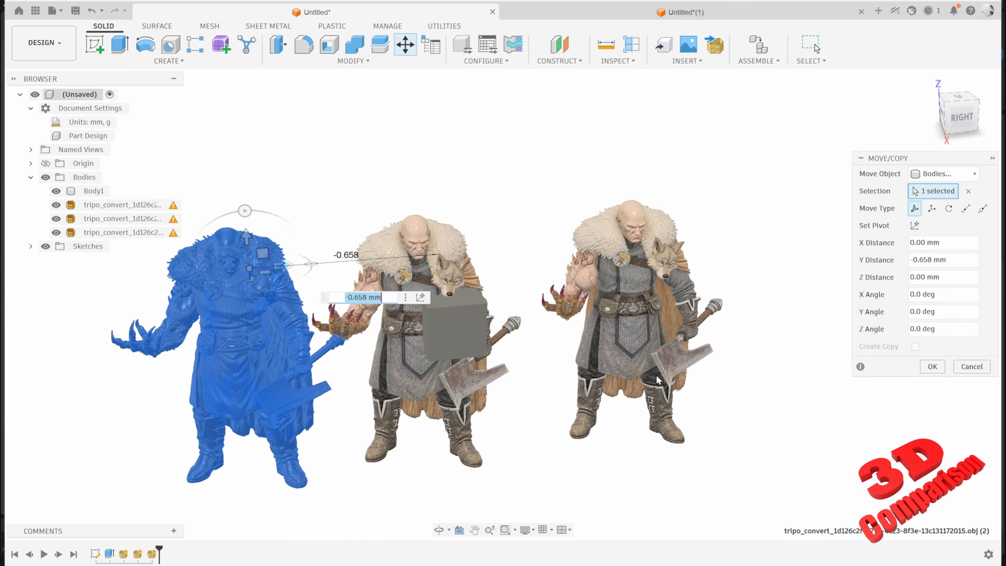
left_click(973, 368)
Remove the untextured warrior mesh from the design and restore the deleted basecolor image in the folder
left_click(404, 264)
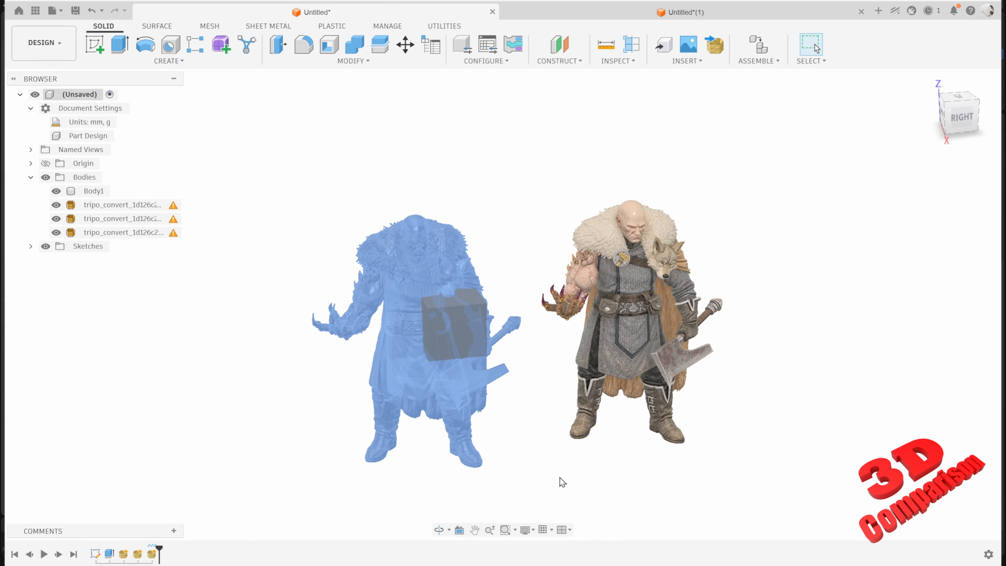
left_click(559, 514)
left_click(477, 374)
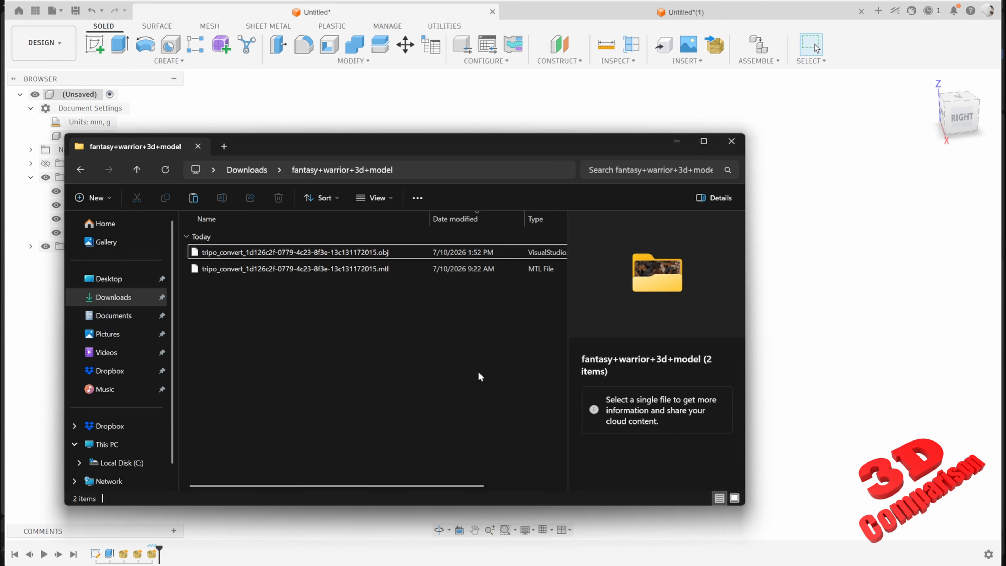
Delete the Ka, Ks, Ke, Ni, d and illum lines from the warrior's MTL file, keep the map_Kd line, and save it
right_click(376, 288)
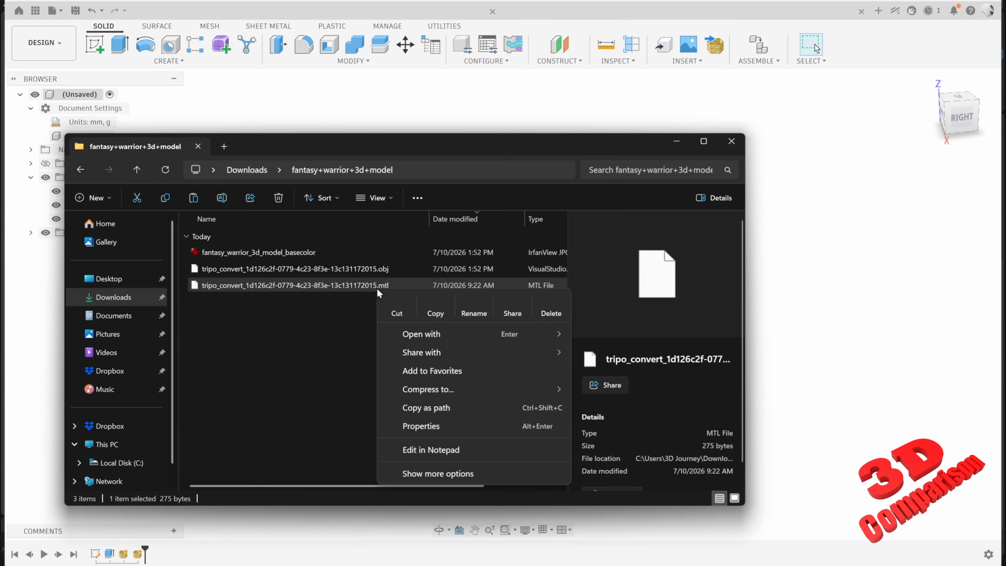
mouse_move(436, 356)
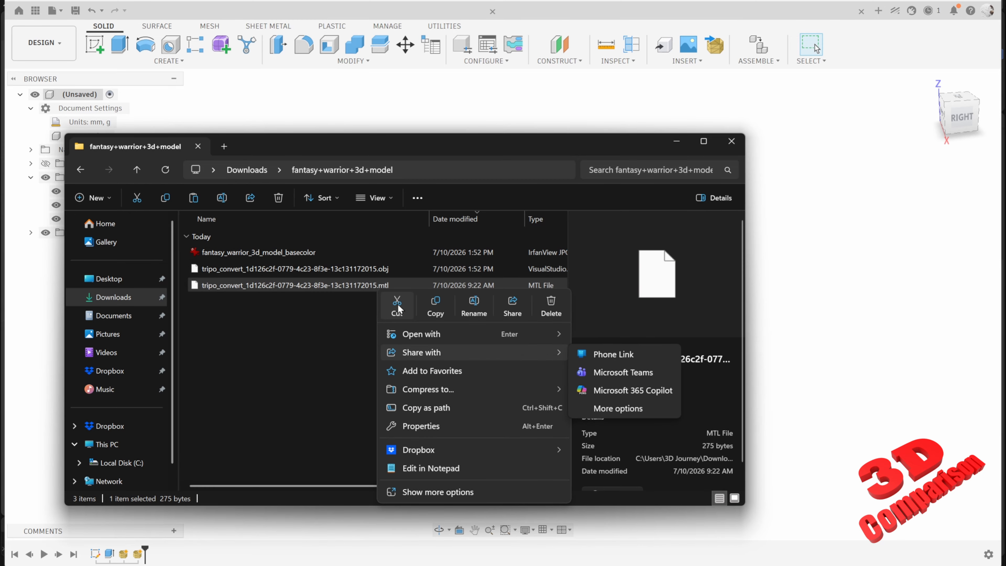
mouse_move(439, 339)
left_click(614, 334)
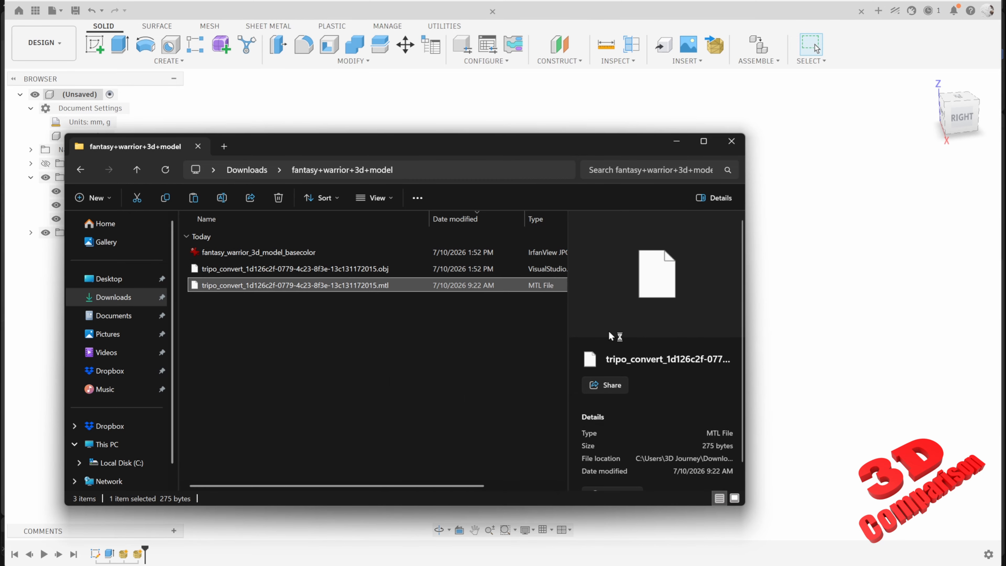
left_click_drag(114, 127, 80, 79)
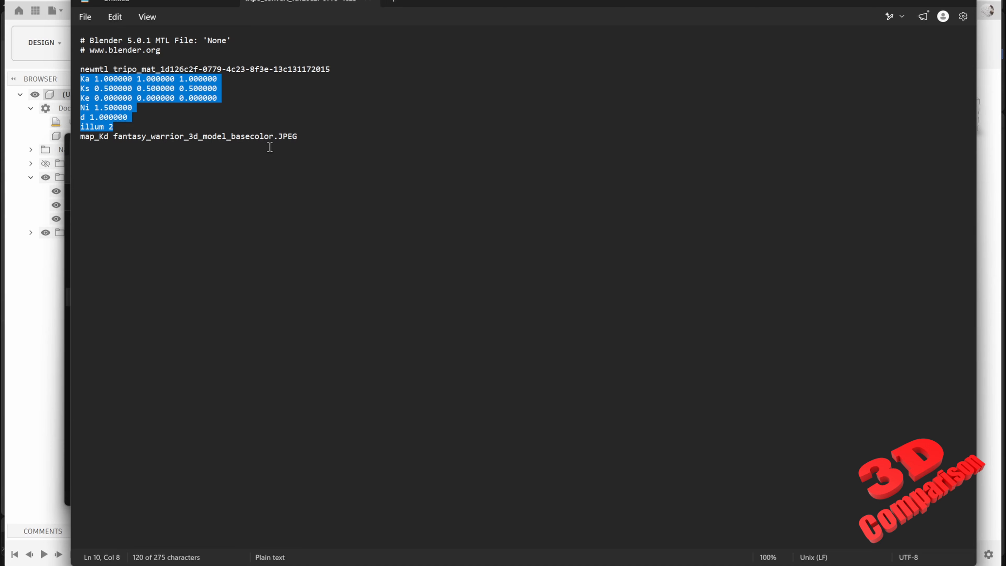
key("Delete")
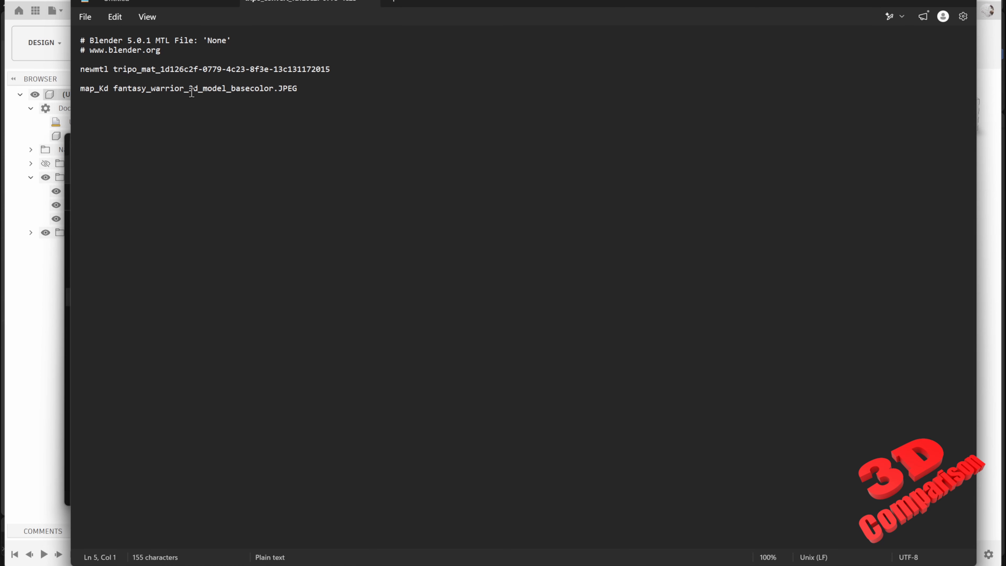
left_click(85, 17)
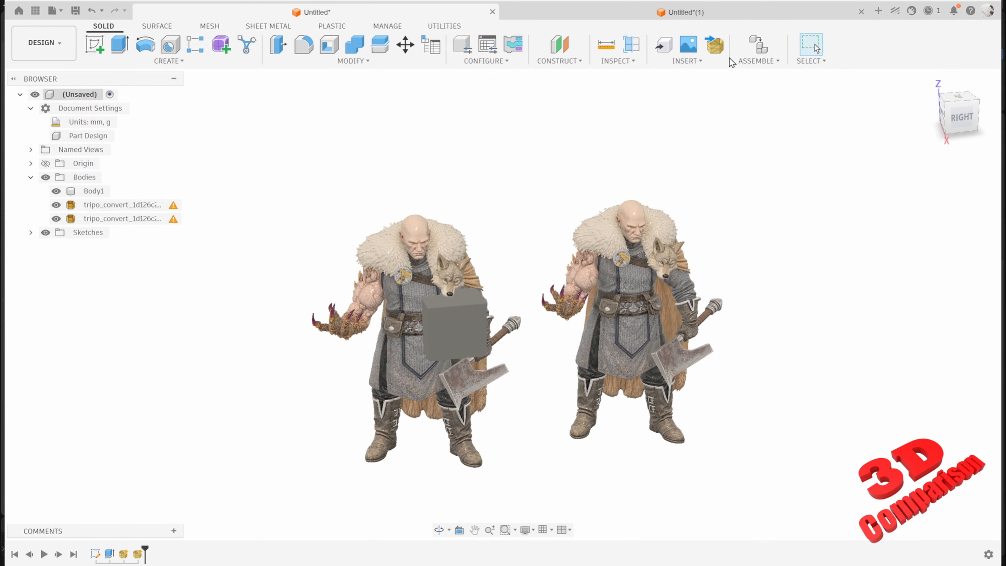
Insert the OBJ warrior with the edited MTL in millimetres, with its up direction flipped, placed in front of the two existing warriors
left_click(714, 45)
left_click(634, 399)
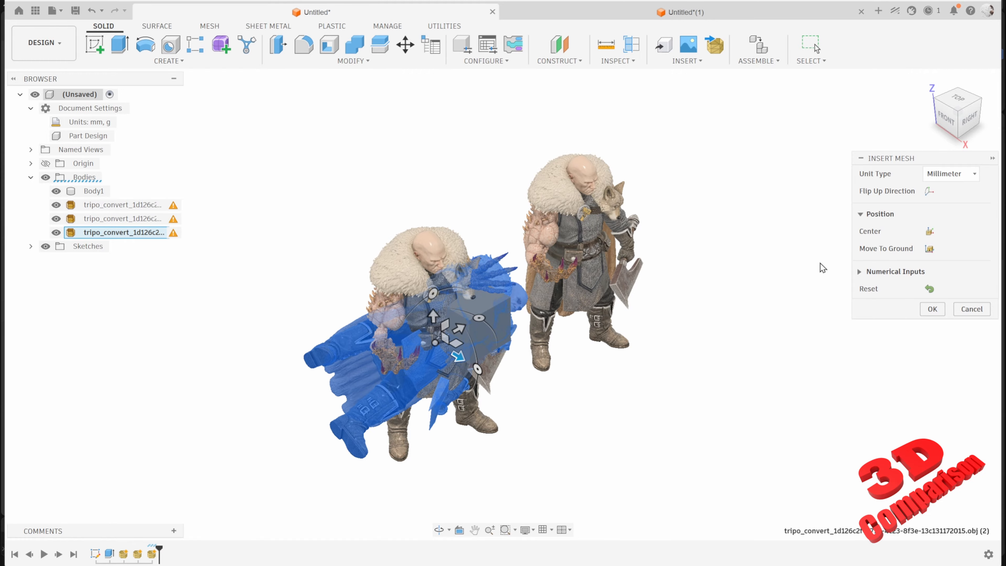
left_click(927, 192)
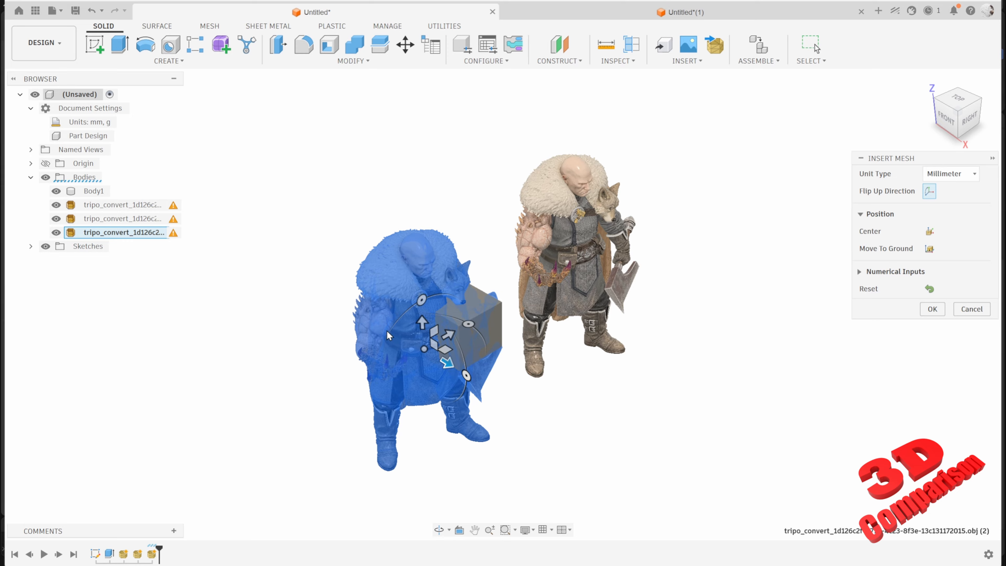
left_click_drag(449, 336, 306, 417)
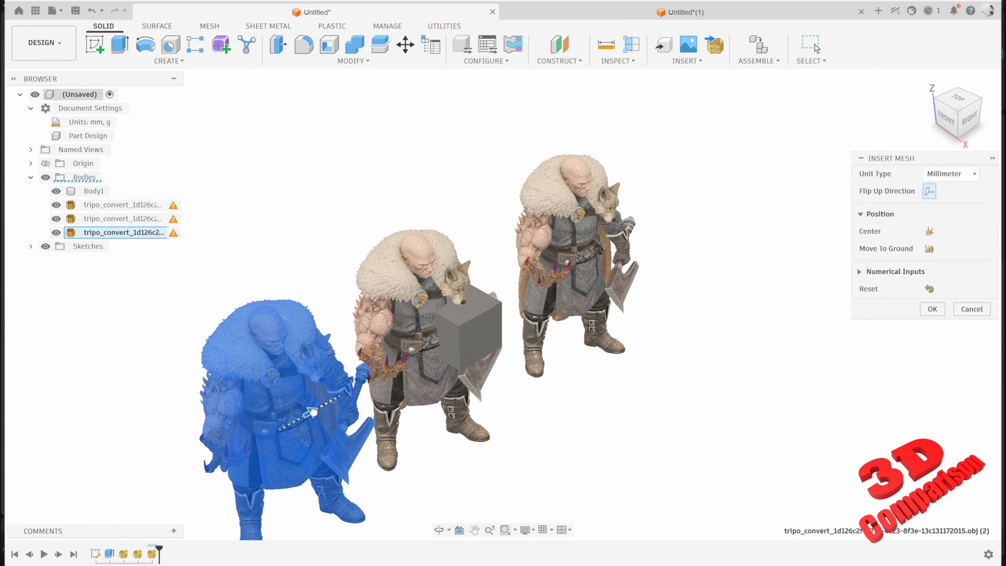
left_click(931, 310)
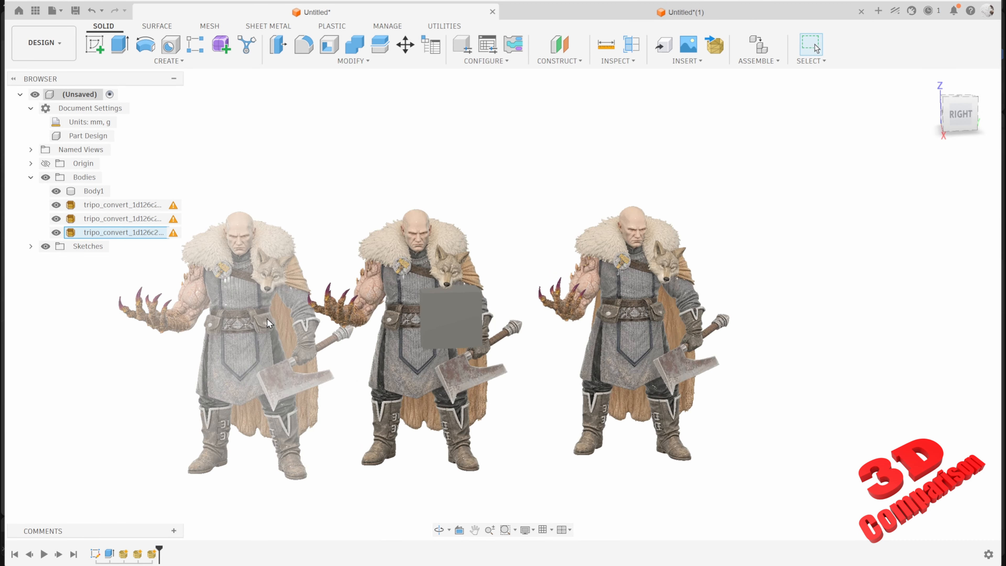
Examine the newly inserted warrior's face, fur collar and wolf-head textures up close, and compare it with the other two warriors
scroll(223, 250, "up", 5)
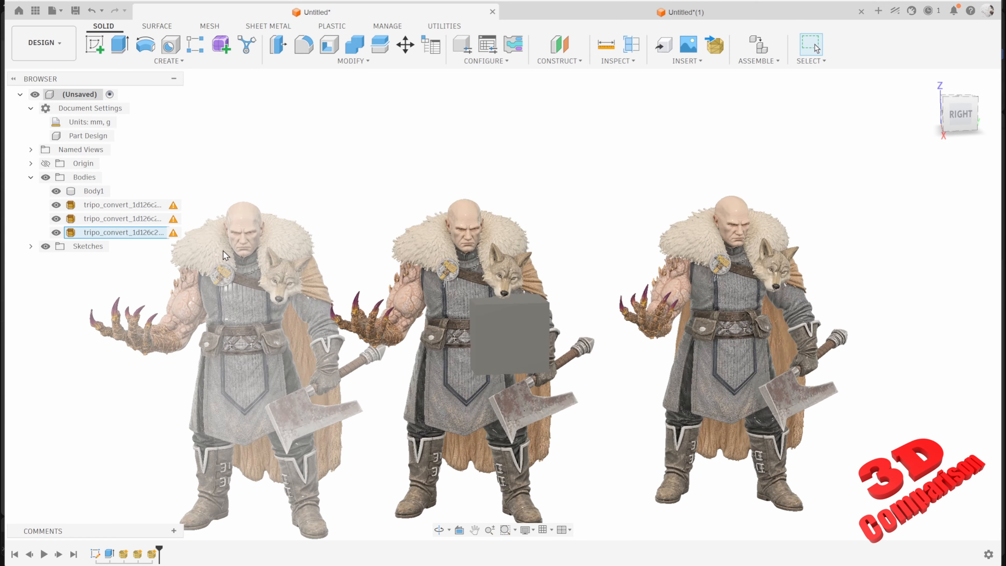
scroll(225, 223, "up", 3)
scroll(436, 310, "up", 5)
scroll(436, 310, "down", 6)
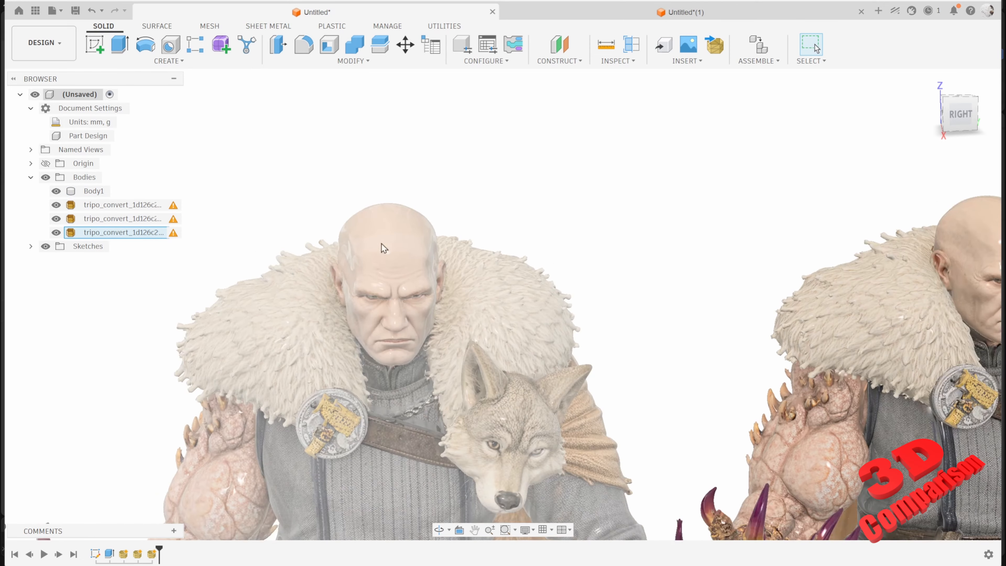
scroll(421, 285, "up", 2)
scroll(502, 333, "down", 6)
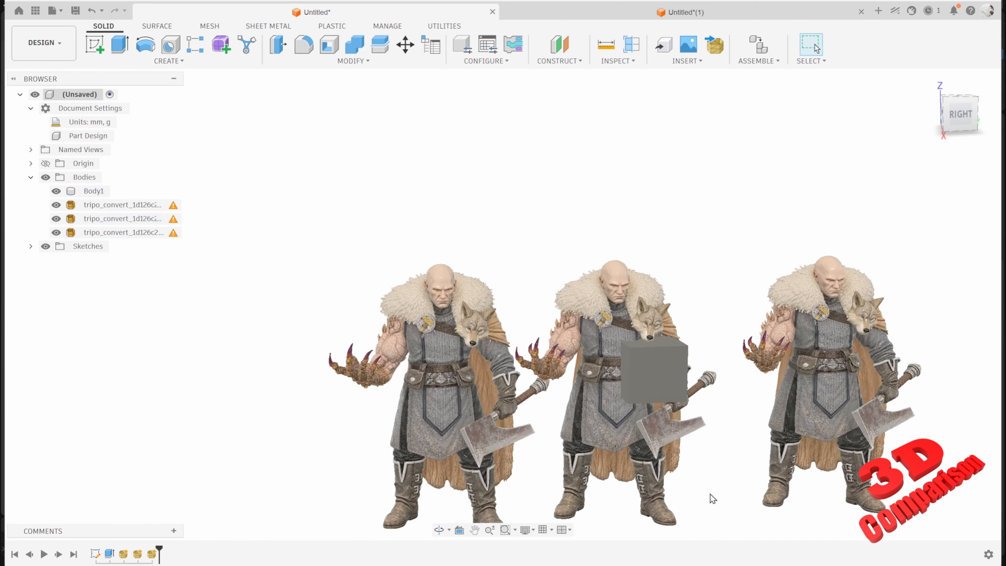
scroll(361, 332, "up", 2)
Open Texture Map Controls for the newest warrior and set the display mode to UV Diagnostic Texture, keeping Automatic projection
left_click(361, 332)
right_click(361, 333)
left_click(362, 95)
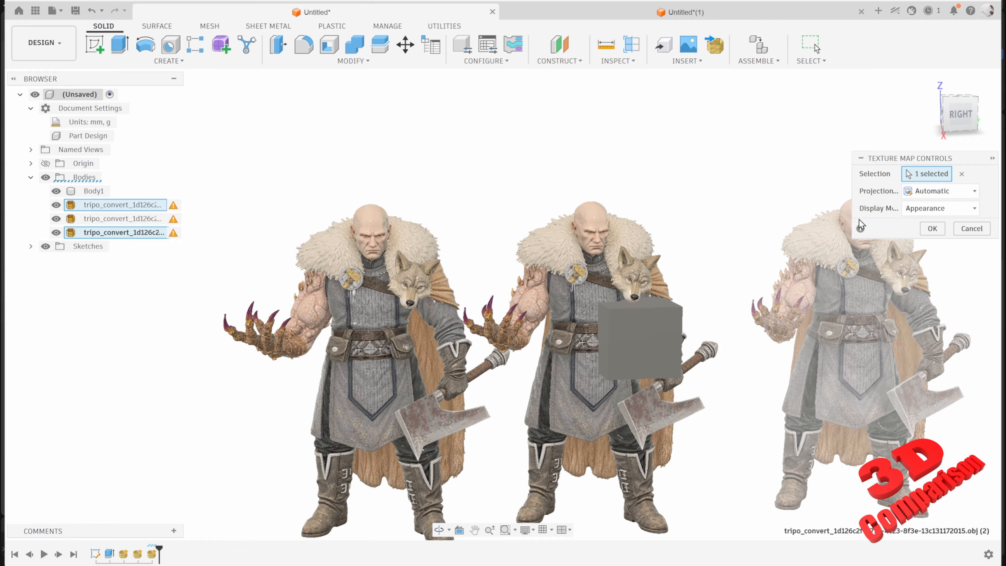
left_click(929, 191)
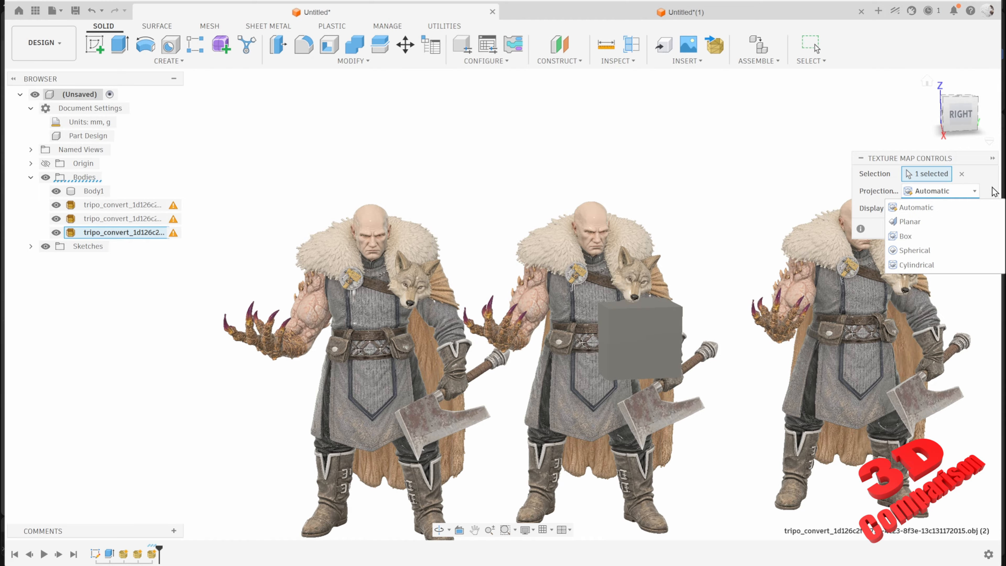
left_click(916, 209)
left_click(951, 207)
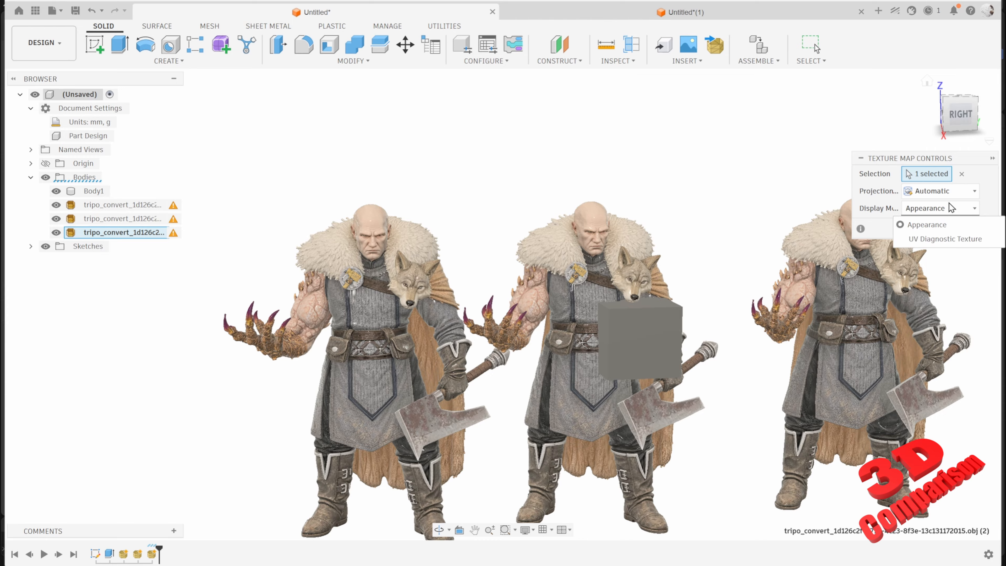
left_click(942, 238)
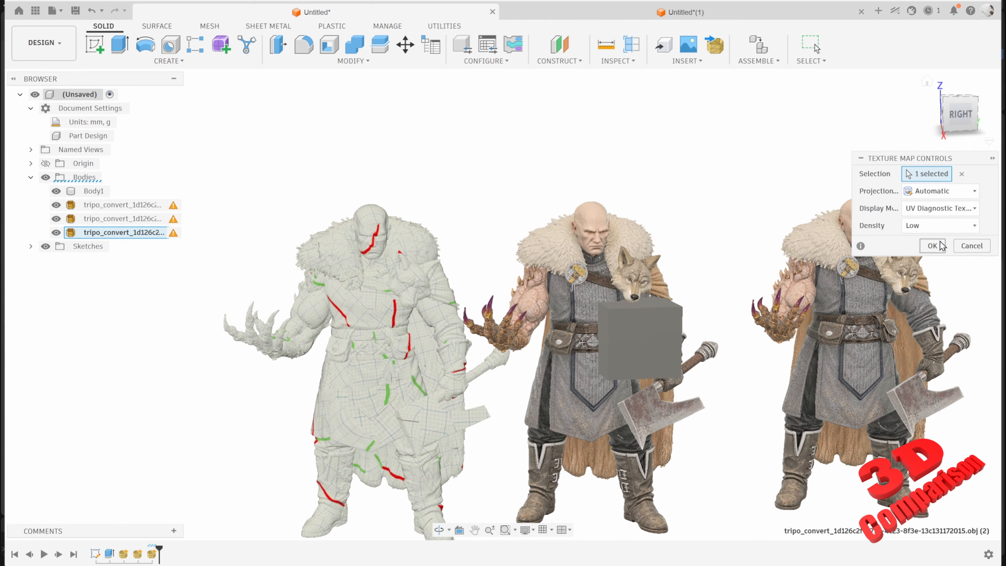
Return the newest warrior's display mode to Appearance, keep Automatic projection, and cancel Texture Map Controls
left_click(939, 225)
left_click(935, 208)
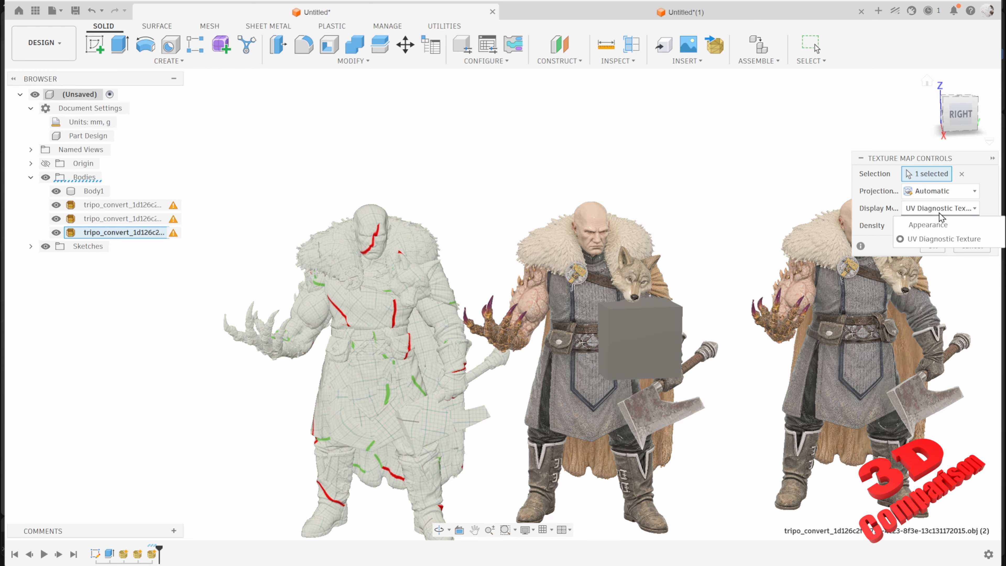
left_click(933, 222)
left_click(943, 192)
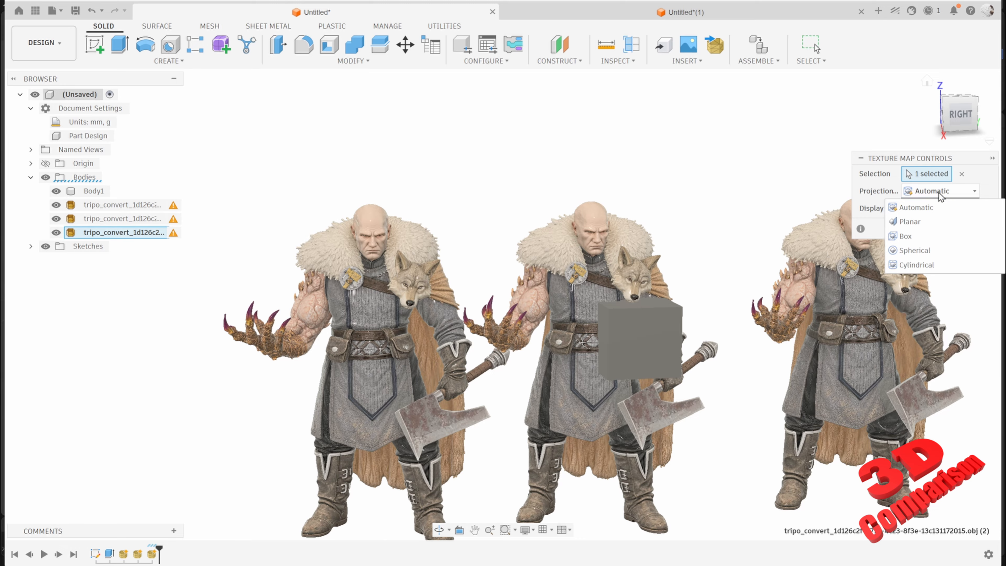
left_click(926, 209)
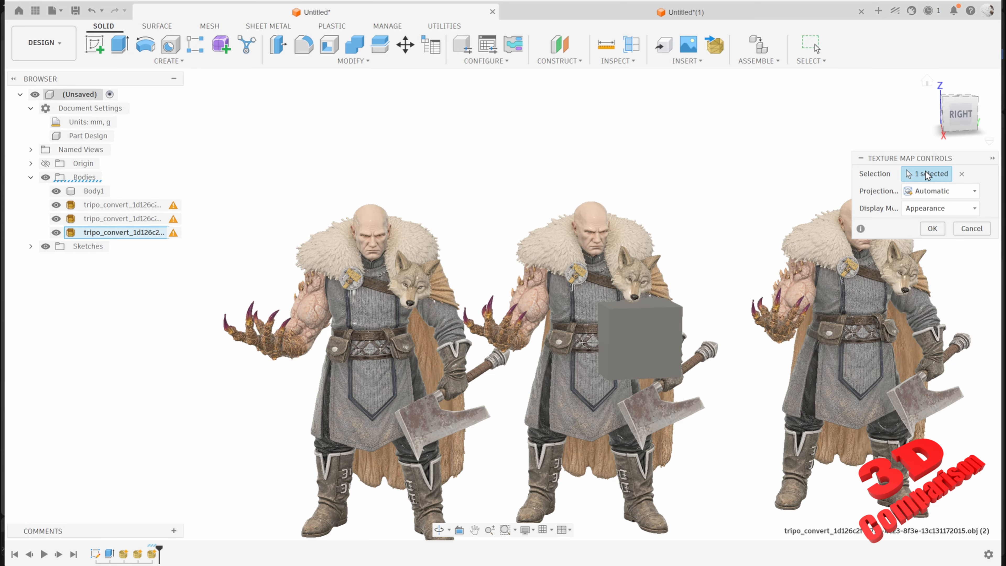
left_click(981, 229)
Open the design's Steel - Satin appearance for editing from the newest warrior, finish the edit, and close the Appearance settings
right_click(427, 238)
key("Escape")
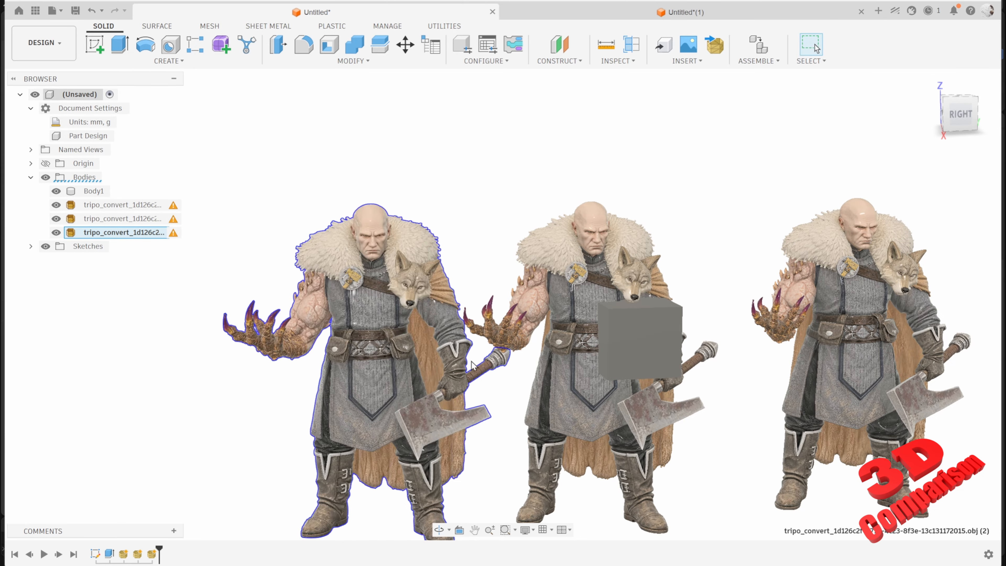
key("a")
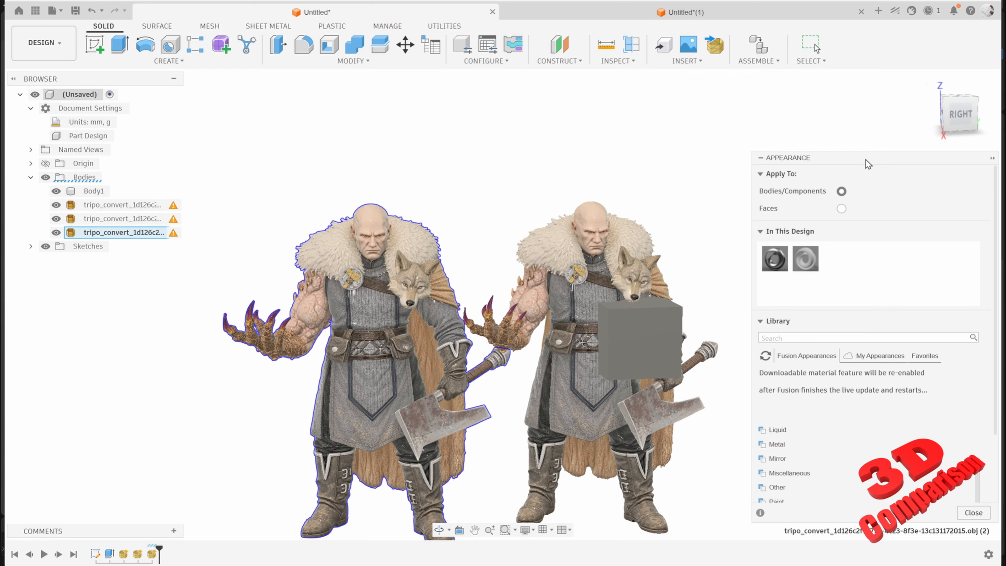
left_click_drag(865, 156, 764, 115)
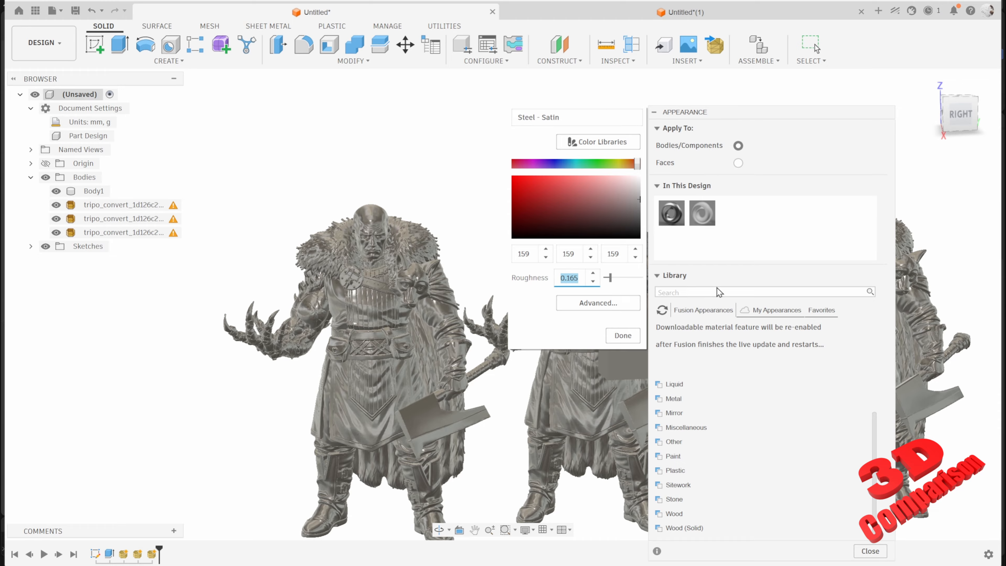
left_click(618, 335)
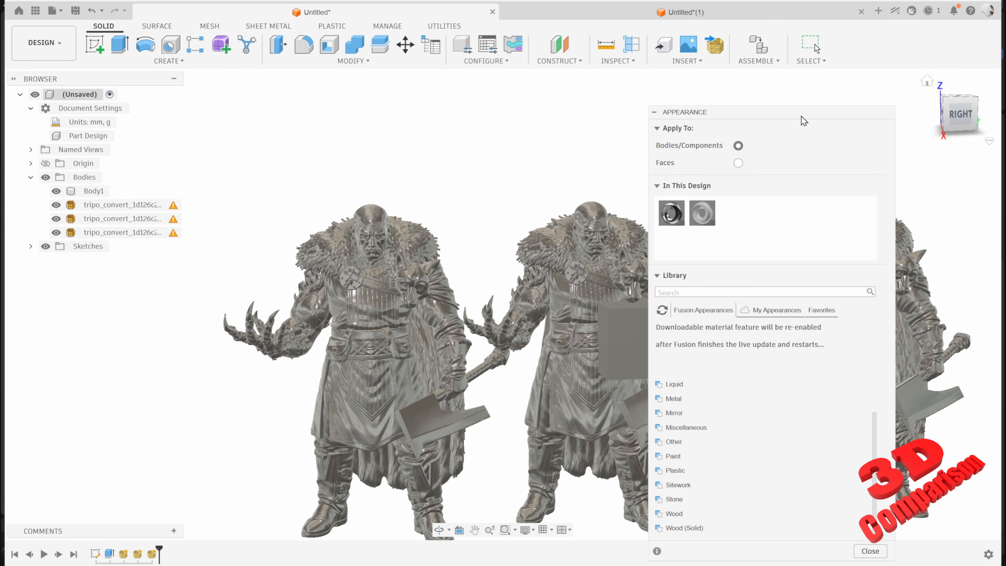
left_click_drag(801, 115, 715, 102)
left_click(567, 99)
left_click(568, 99)
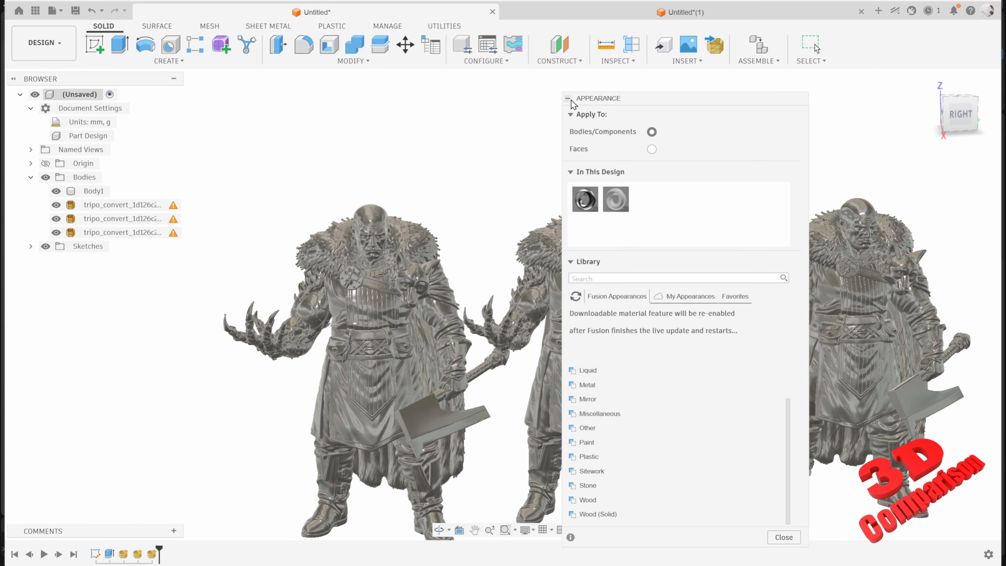
left_click(780, 537)
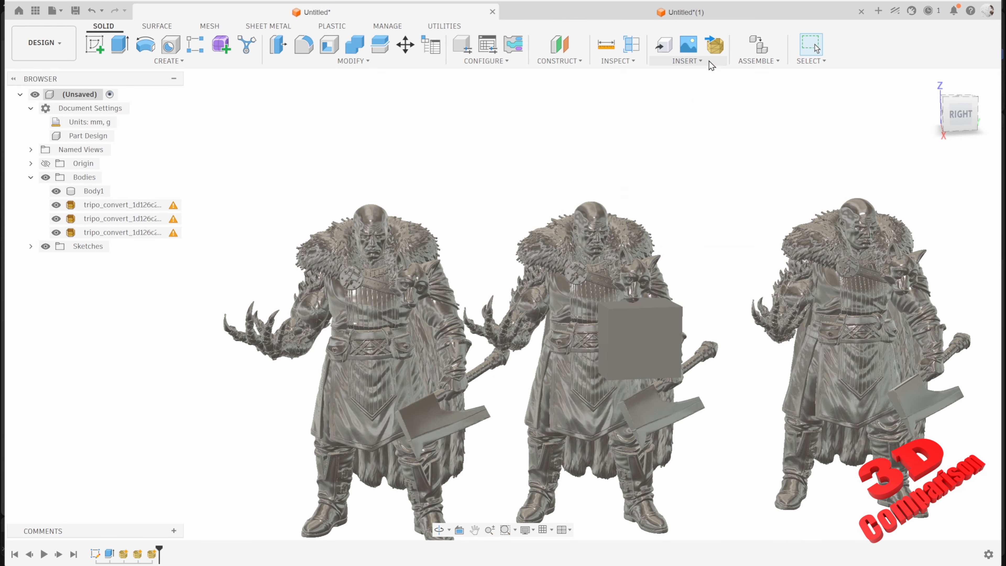
Insert the OBJ warrior once more in millimetres, with its up direction flipped, placed behind the farthest steel warrior
left_click(700, 61)
left_click(720, 52)
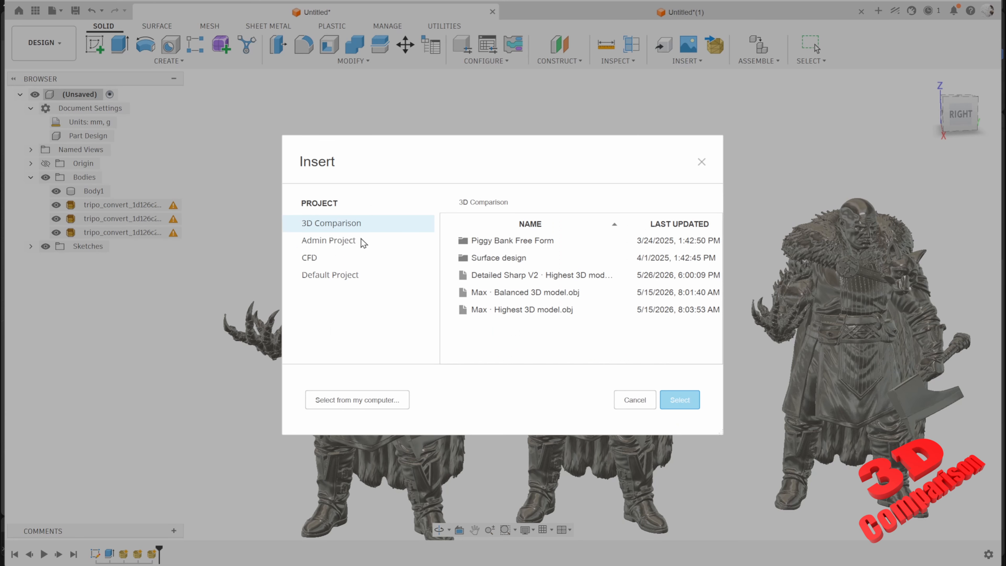
left_click(359, 397)
double_click(185, 107)
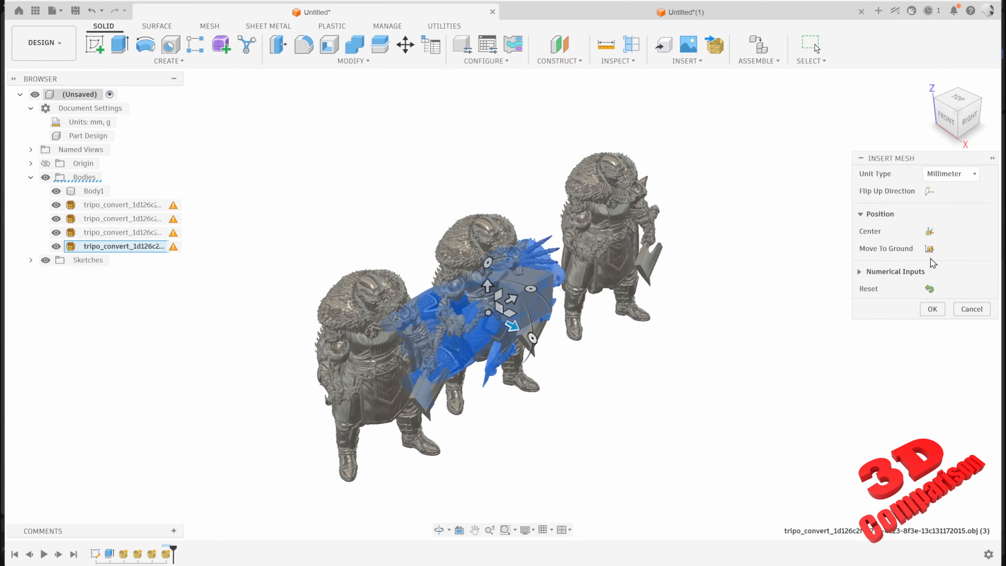
left_click(929, 191)
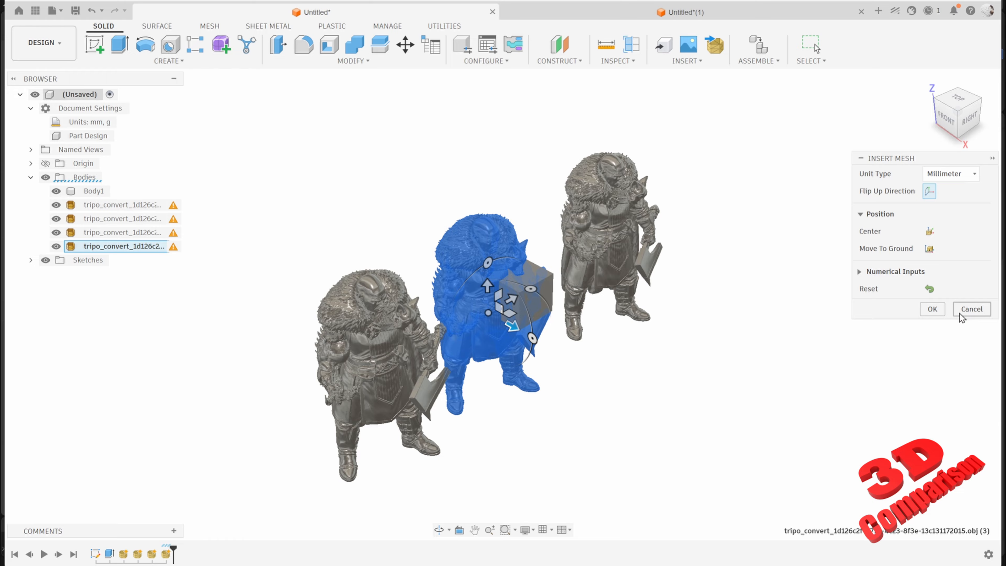
left_click(937, 311)
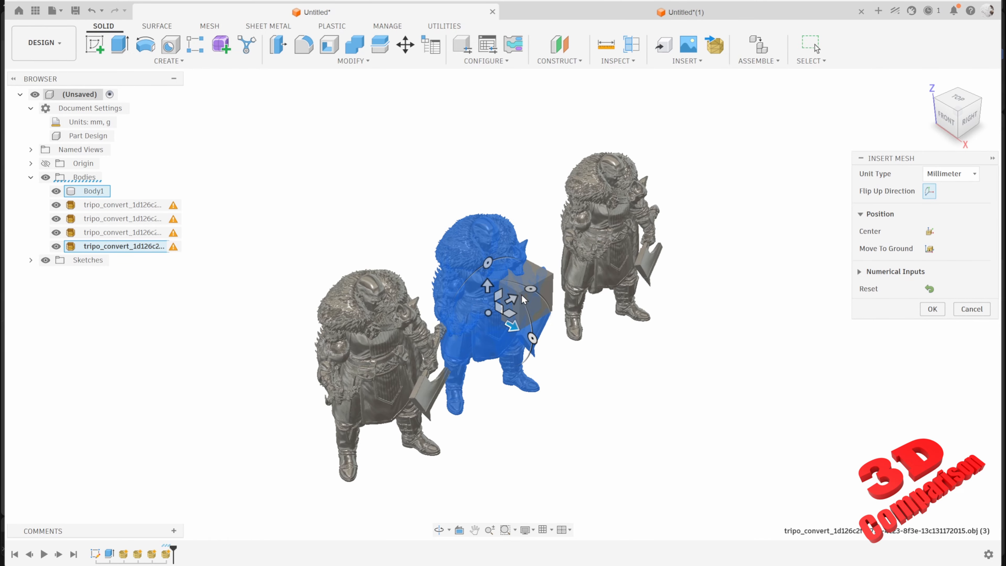
left_click(931, 308)
right_click(709, 220)
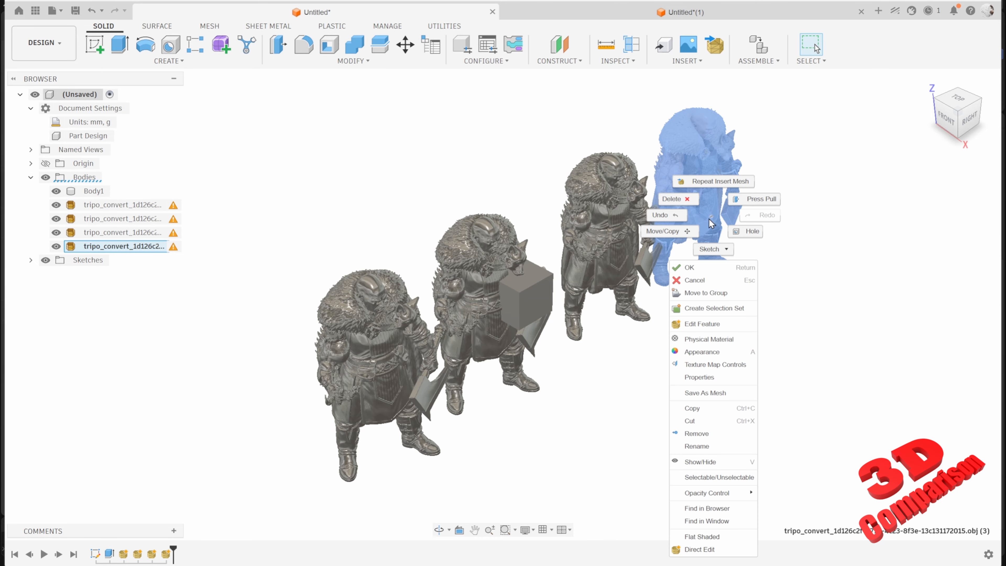
left_click(833, 351)
right_click(827, 346)
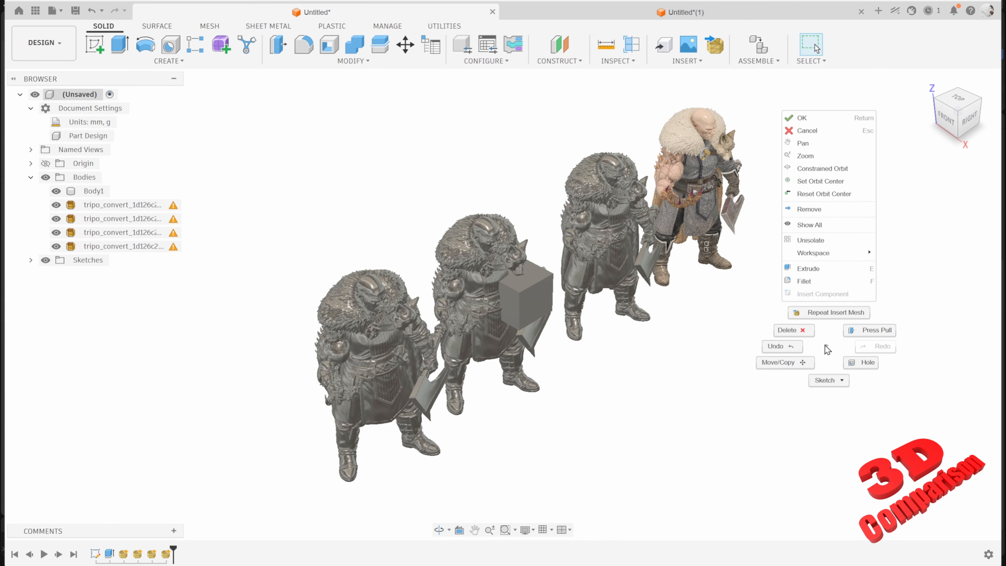
left_click(792, 330)
right_click(718, 225)
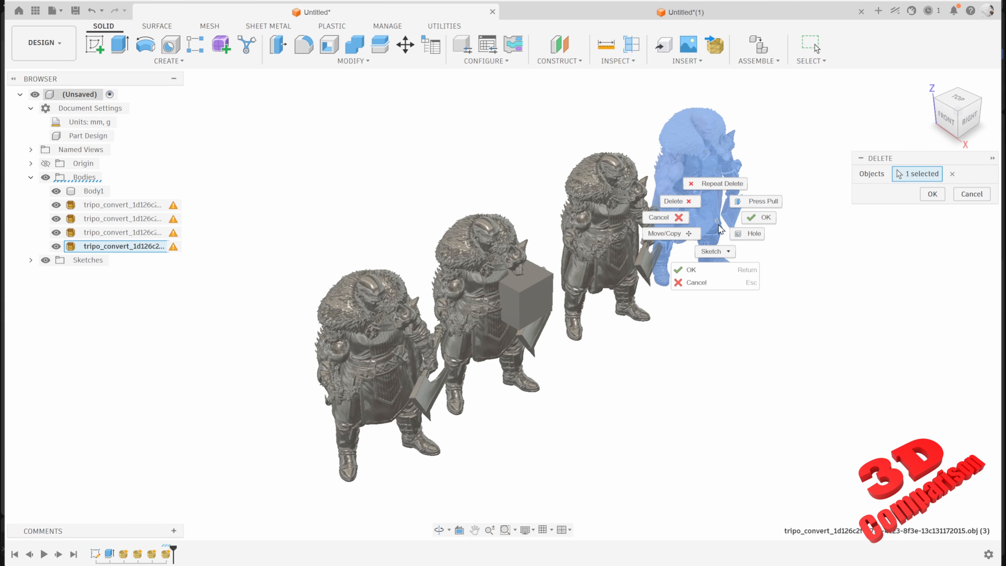
left_click(971, 194)
left_click(782, 341)
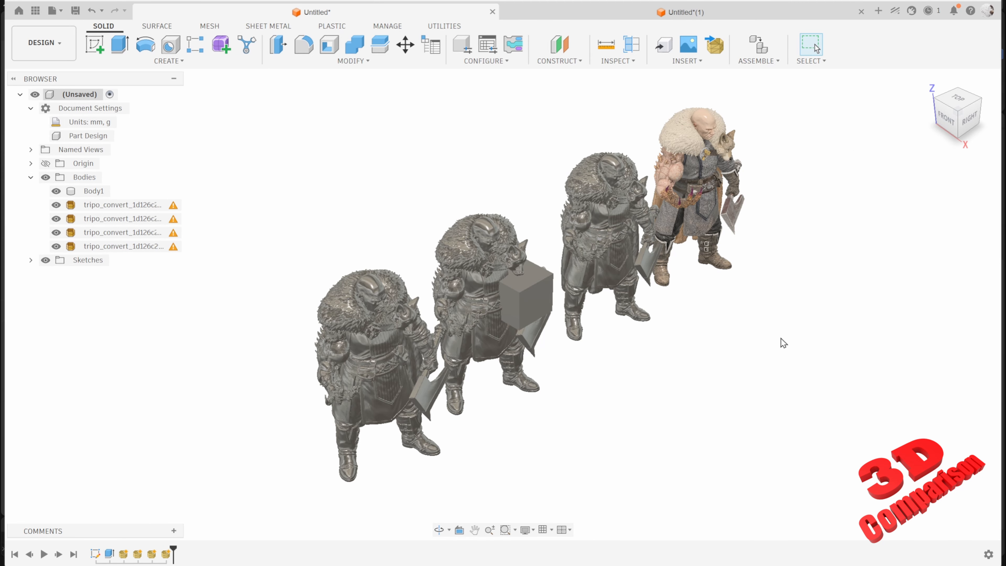
Examine the textured warrior from the front up close, and switch to the fantasy+warrior+3d+model folder window
middle_click_drag(781, 342, 719, 309, "shift")
scroll(730, 247, "up", 10)
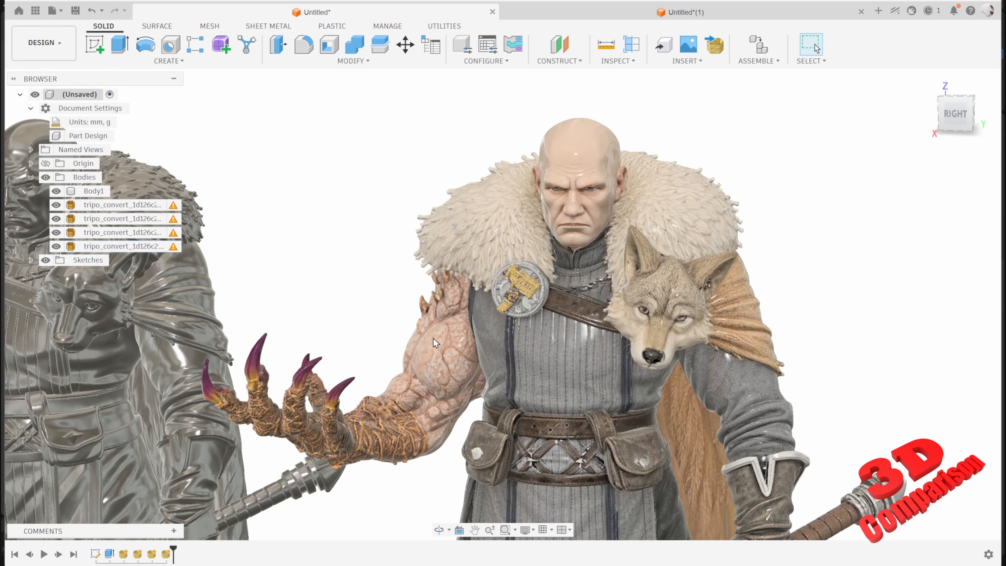
mouse_move(517, 564)
left_click(672, 523)
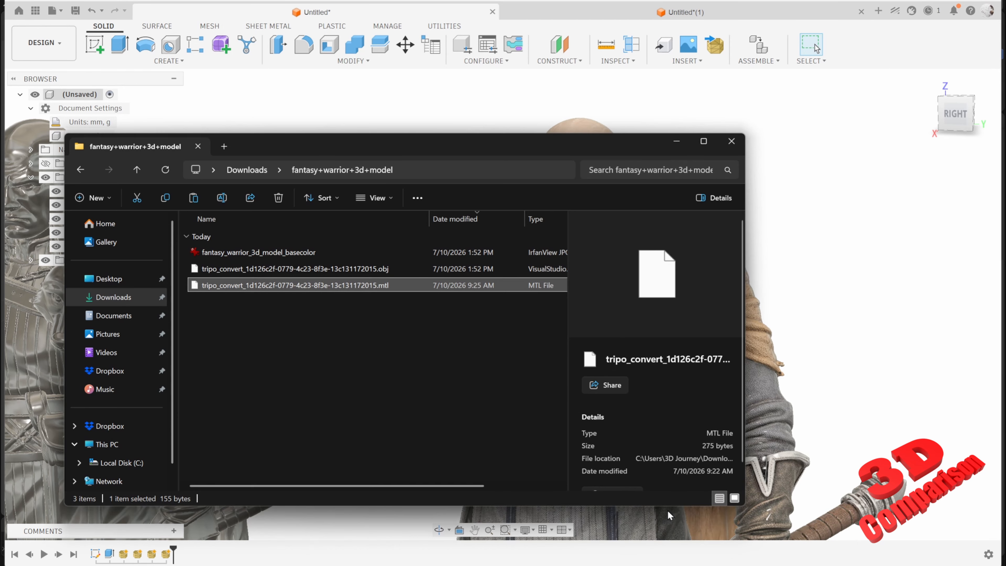